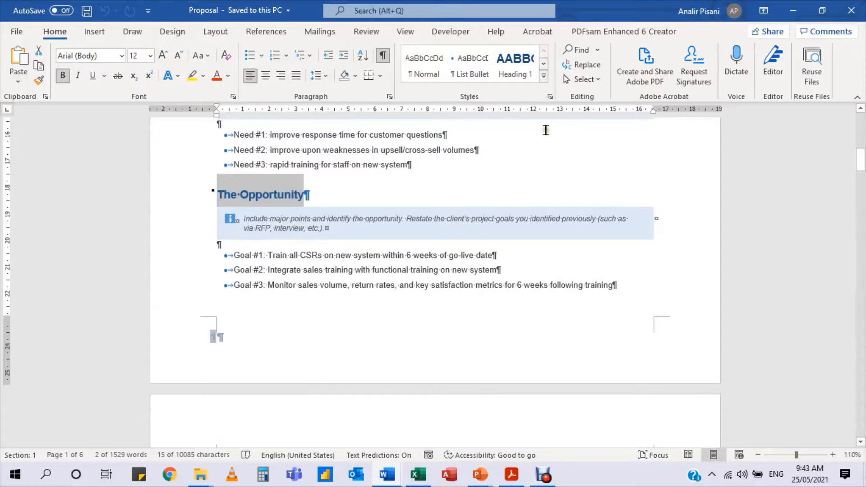
# Open the Styles pane and check the styles applied to the OVERVIEW heading, the document title and the first shaded tip paragraph
pyautogui.click(550, 95)
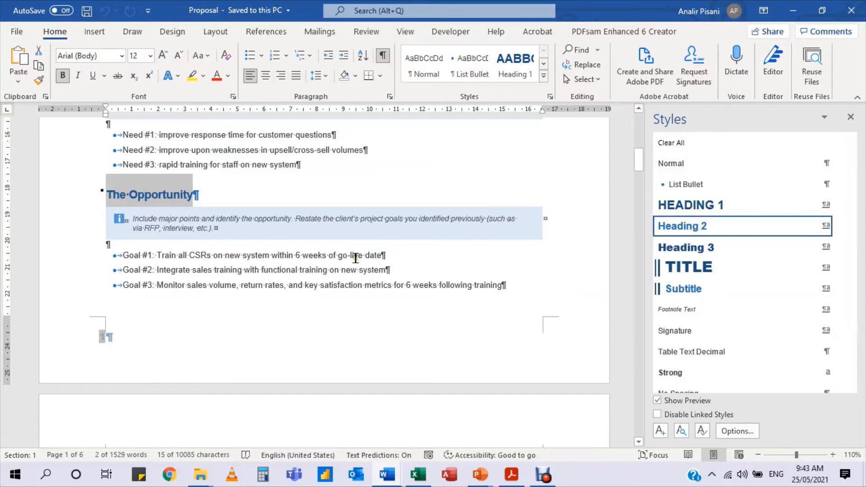
pyautogui.scroll(8, 356, 258)
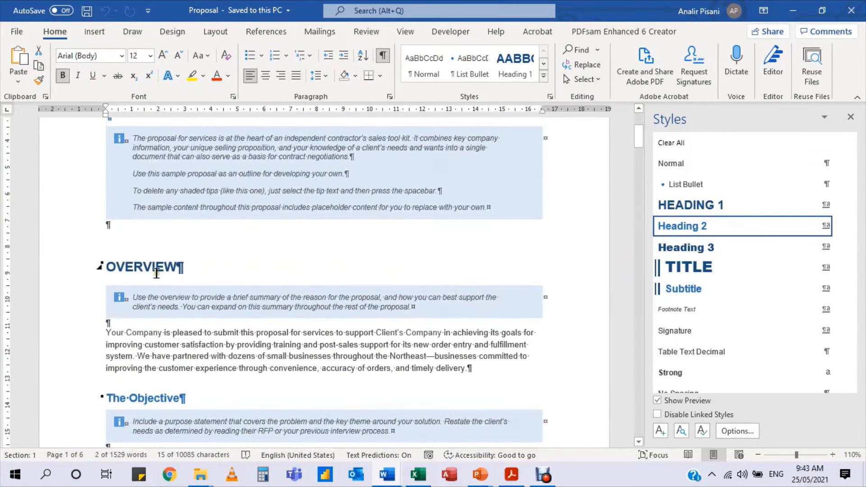
pyautogui.doubleClick(156, 274)
pyautogui.scroll(3, 157, 273)
pyautogui.scroll(1, 355, 257)
pyautogui.click(223, 175)
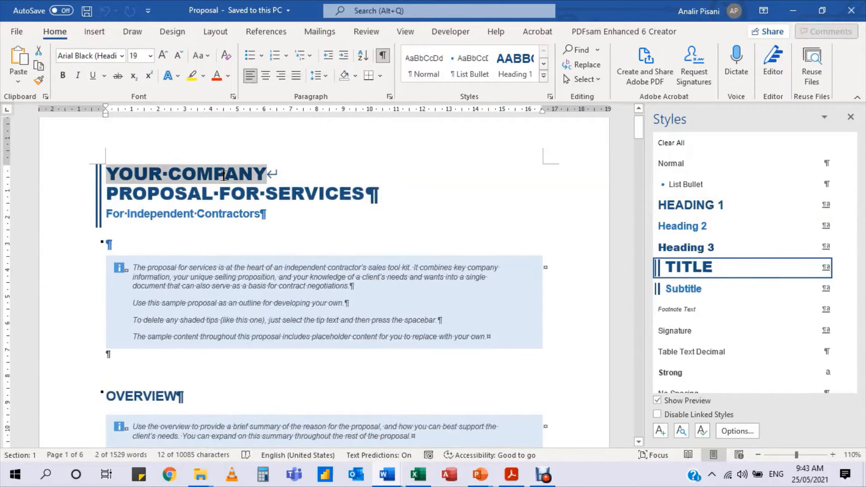
pyautogui.scroll(-1, 296, 245)
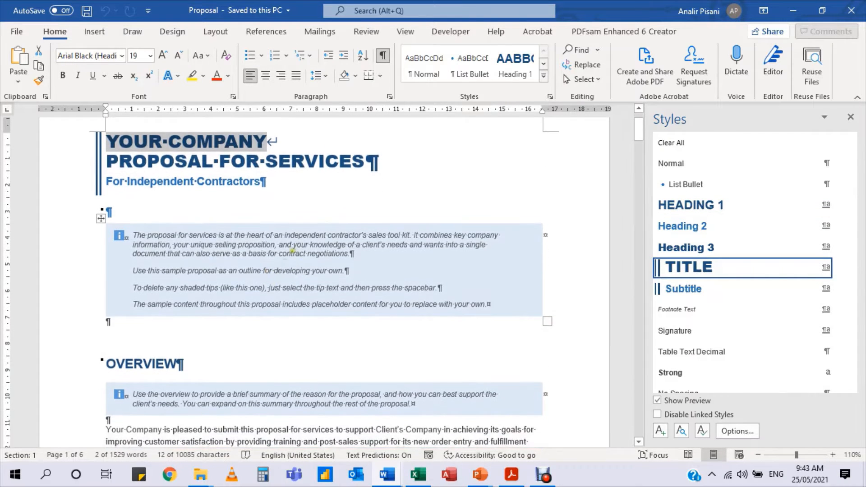
pyautogui.tripleClick(296, 245)
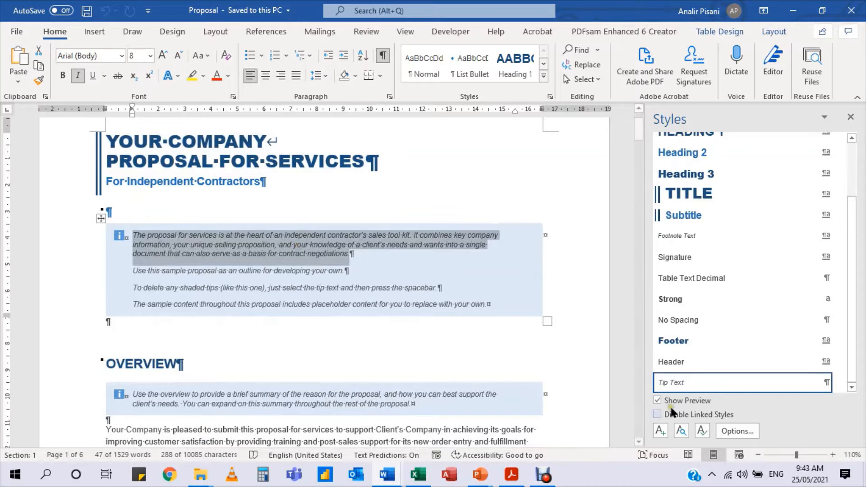
# Check the styles applied to the Overview body paragraph, the Need #2 bullet, and the headings The Objective and The Opportunity
pyautogui.scroll(-2, 363, 332)
pyautogui.scroll(-3, 363, 333)
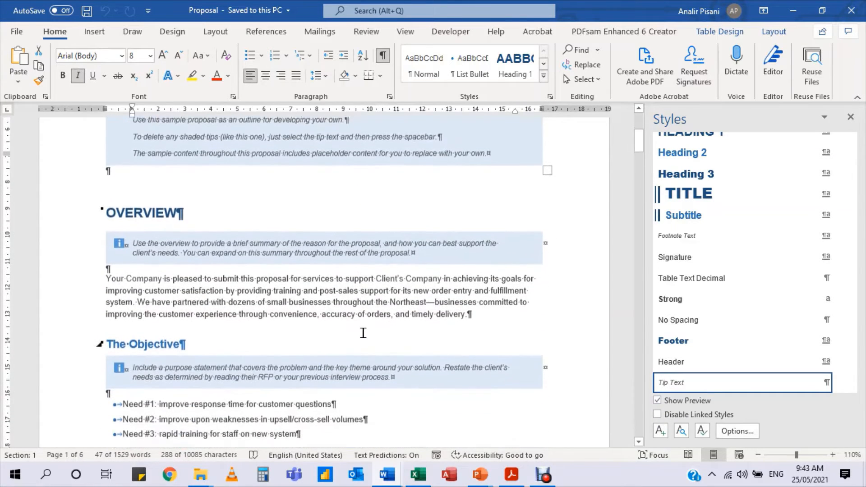
pyautogui.click(375, 284)
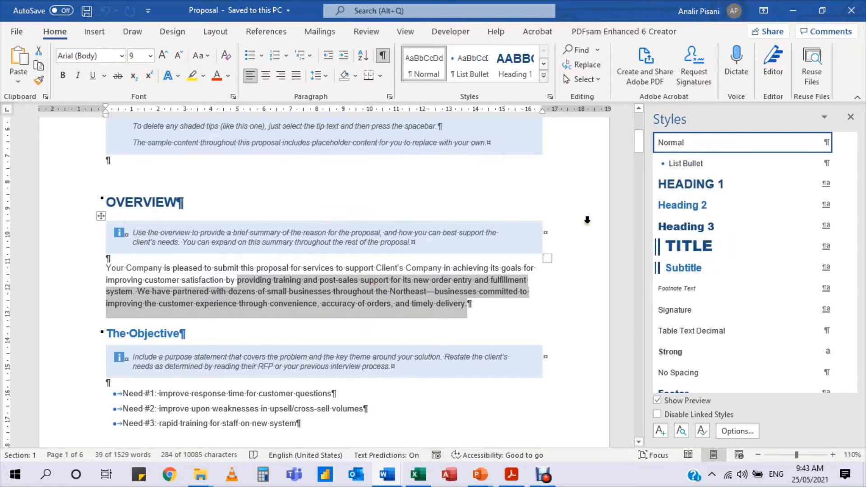
pyautogui.scroll(-4, 270, 318)
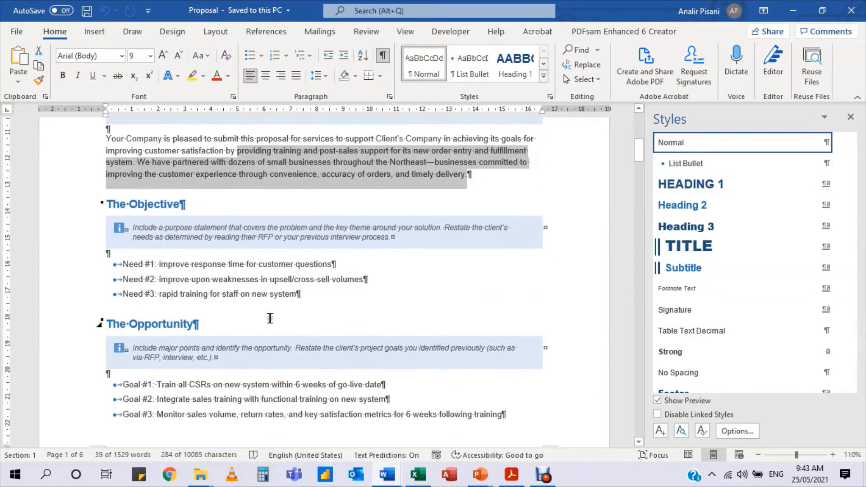
pyautogui.click(277, 279)
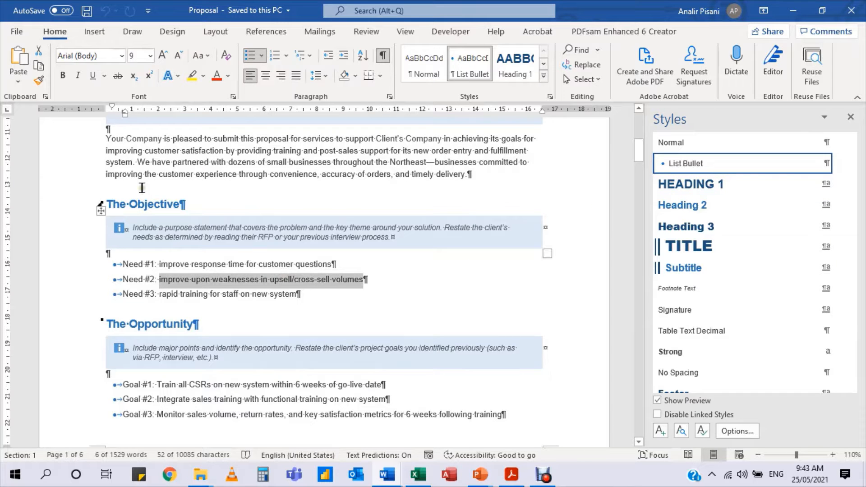
pyautogui.click(158, 199)
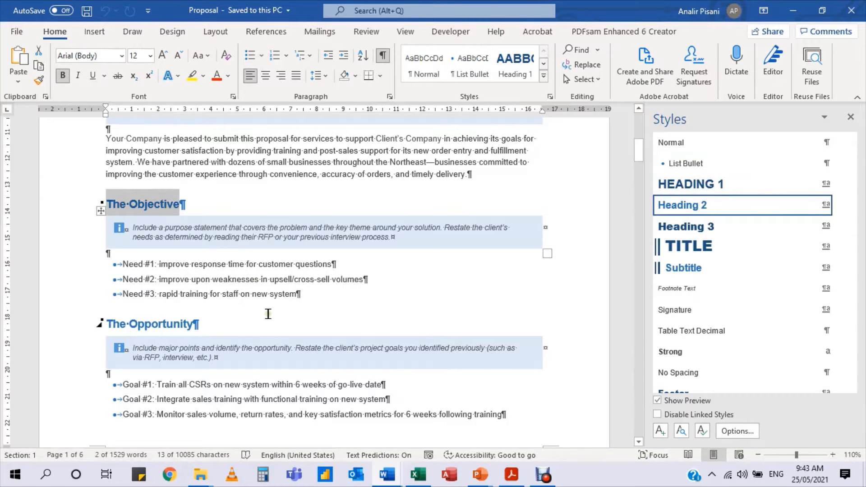
pyautogui.scroll(-3, 268, 314)
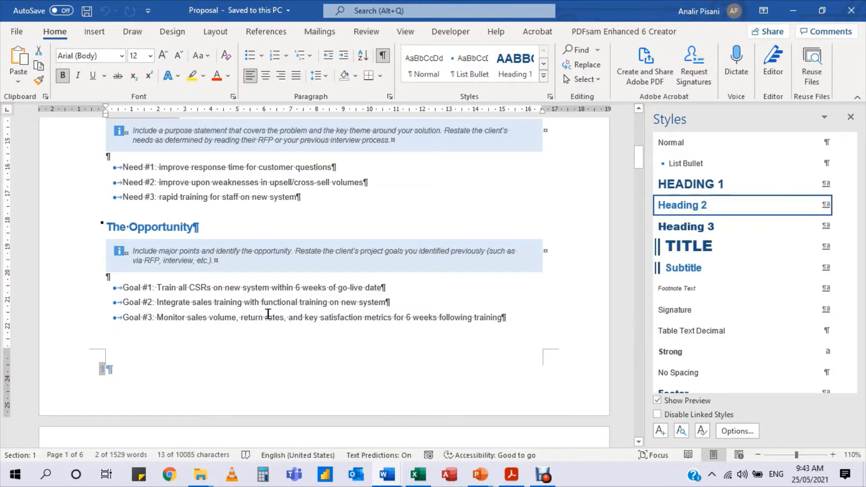
pyautogui.click(181, 229)
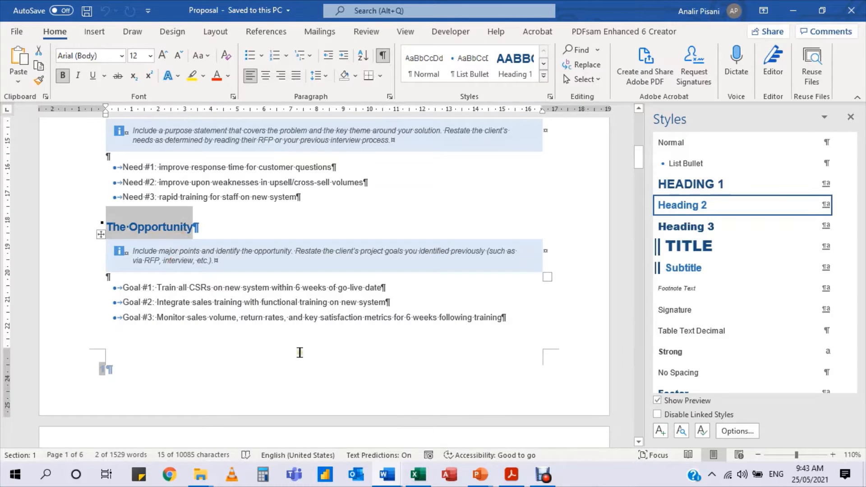
pyautogui.scroll(-2, 300, 352)
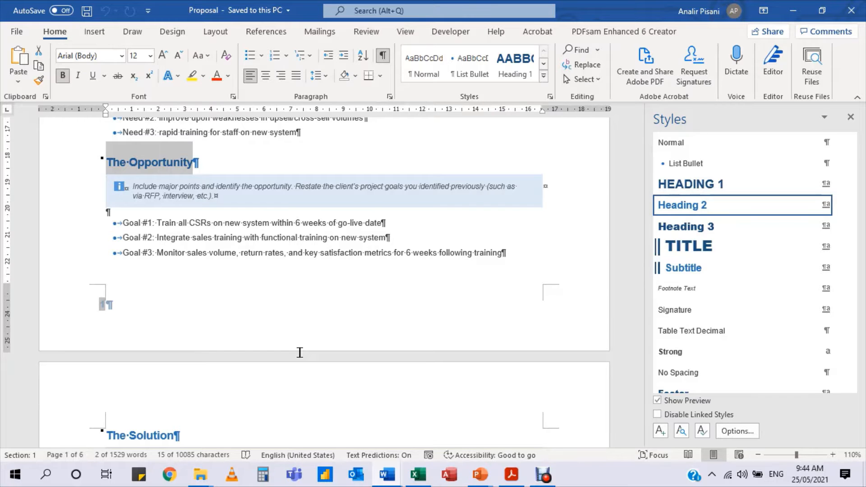
# Review the style area pane width for Draft and Outline views in the advanced display options, and accept the options
pyautogui.click(17, 31)
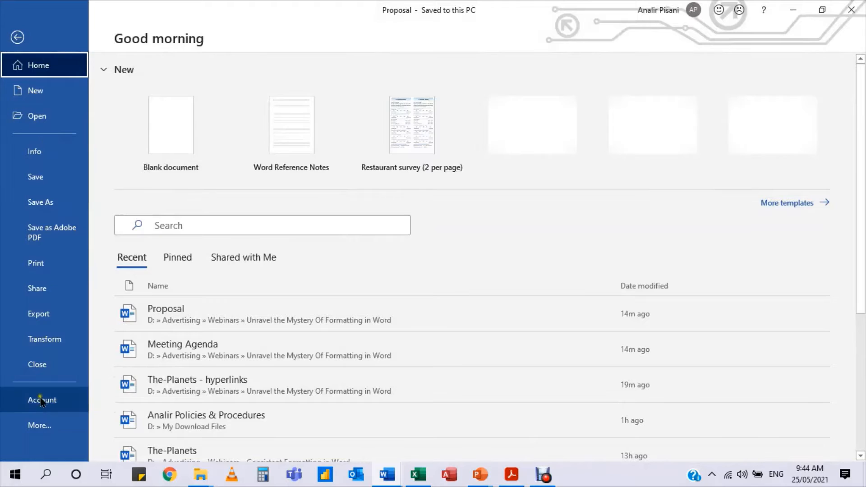
pyautogui.click(40, 426)
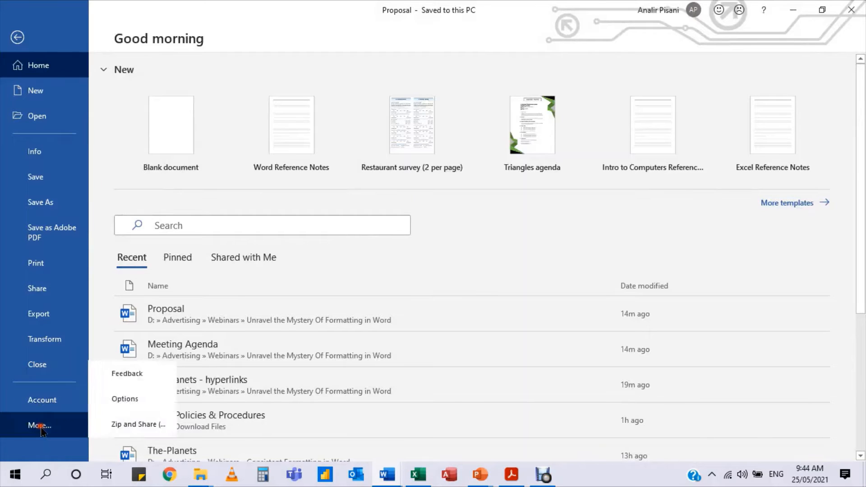
pyautogui.click(132, 397)
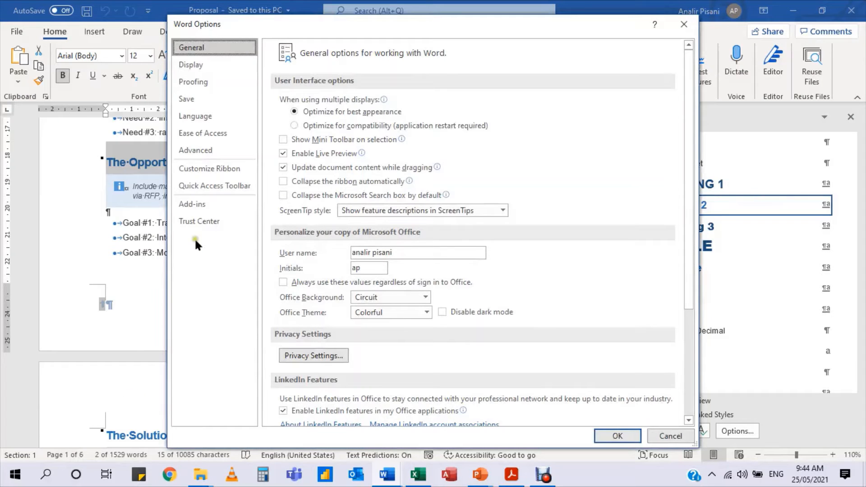
pyautogui.click(216, 154)
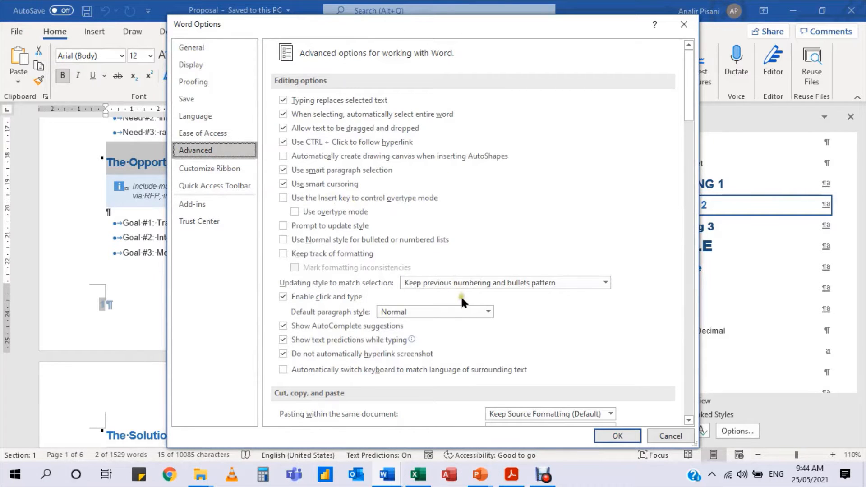
pyautogui.scroll(-3, 476, 306)
pyautogui.scroll(-12, 477, 309)
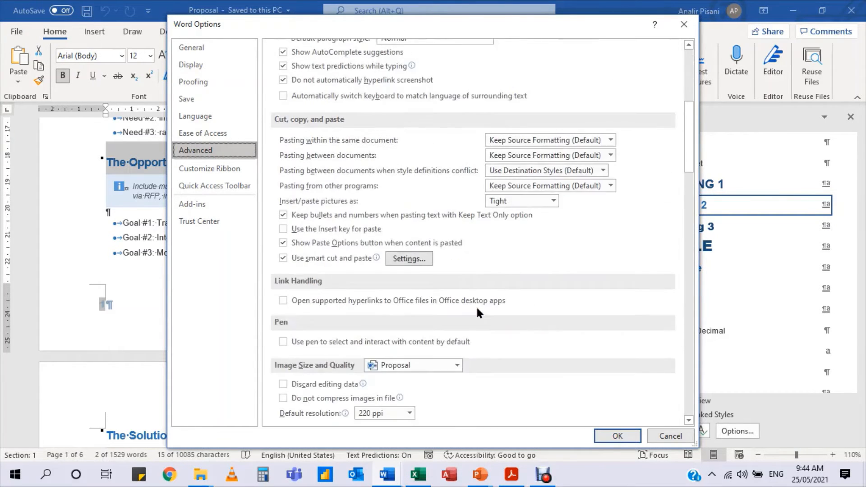
pyautogui.scroll(-8, 477, 311)
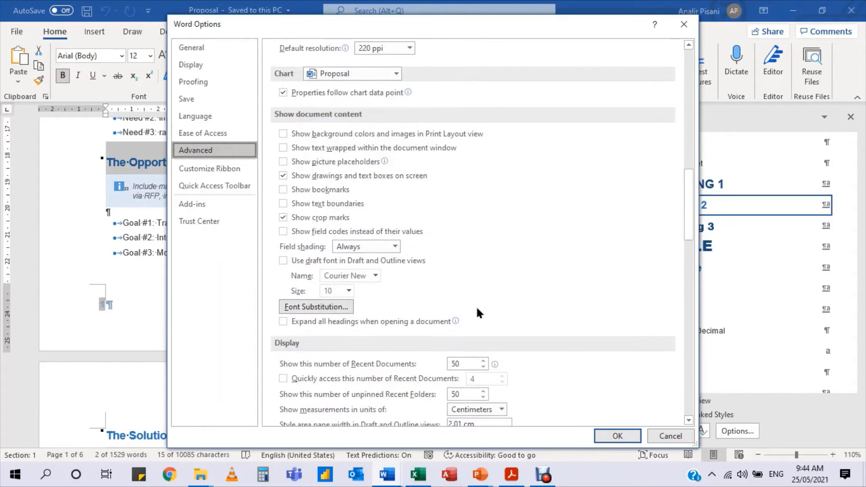
pyautogui.scroll(-4, 475, 305)
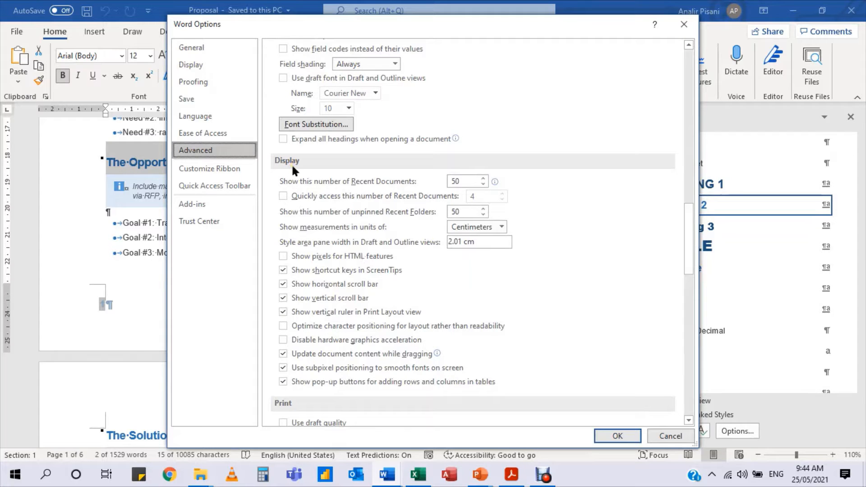
pyautogui.click(482, 244)
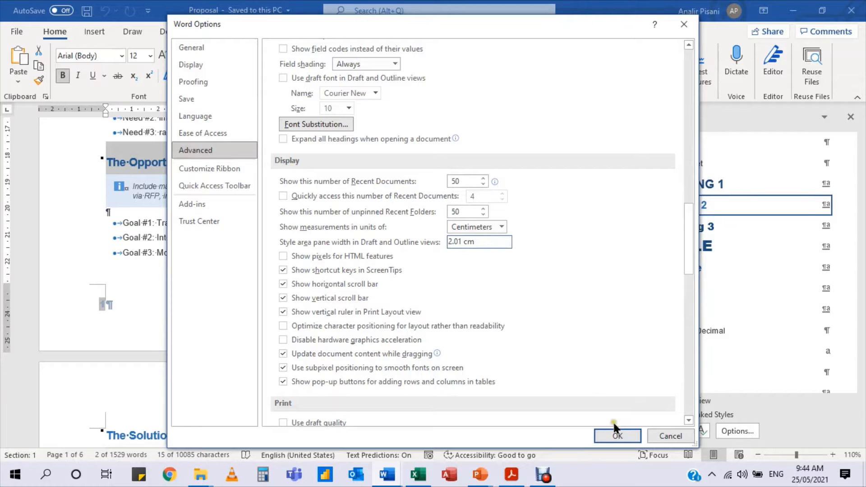
pyautogui.click(615, 435)
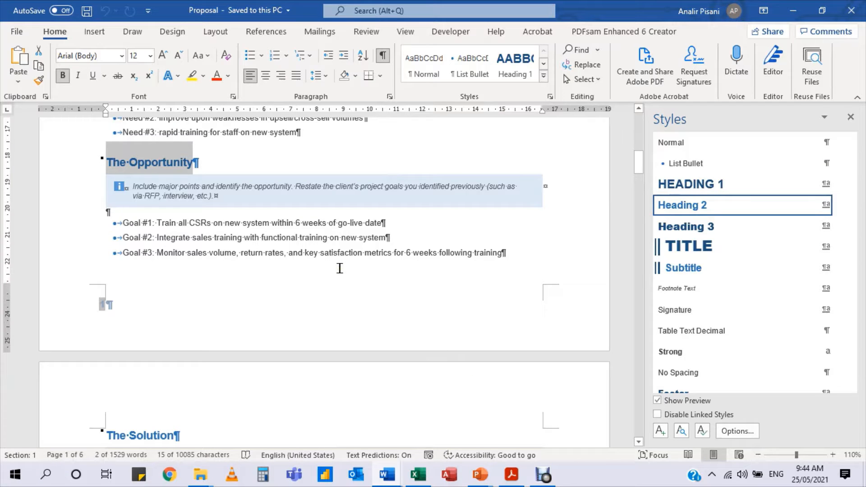
# Switch the proposal document to Draft view
pyautogui.click(220, 32)
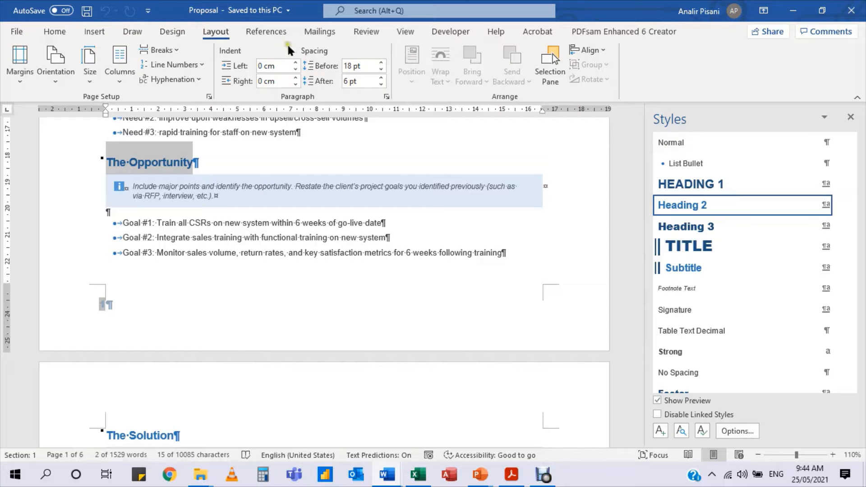
pyautogui.click(394, 32)
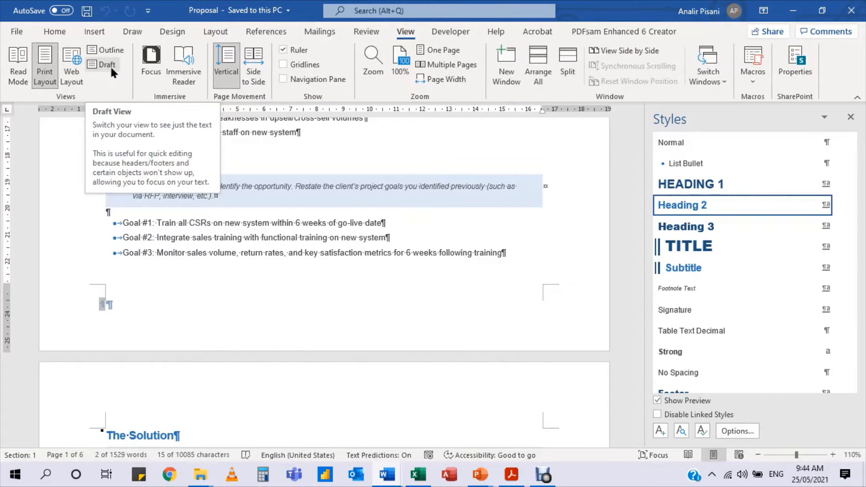
pyautogui.click(110, 65)
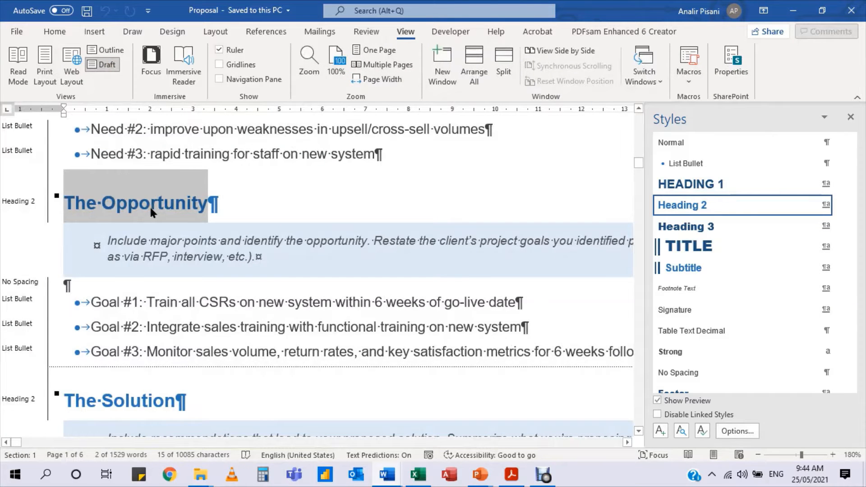
# Examine the paragraph style names beside the text, from the document's beginning through to the Rationale section
pyautogui.hotkey('ctrl', 'Home')
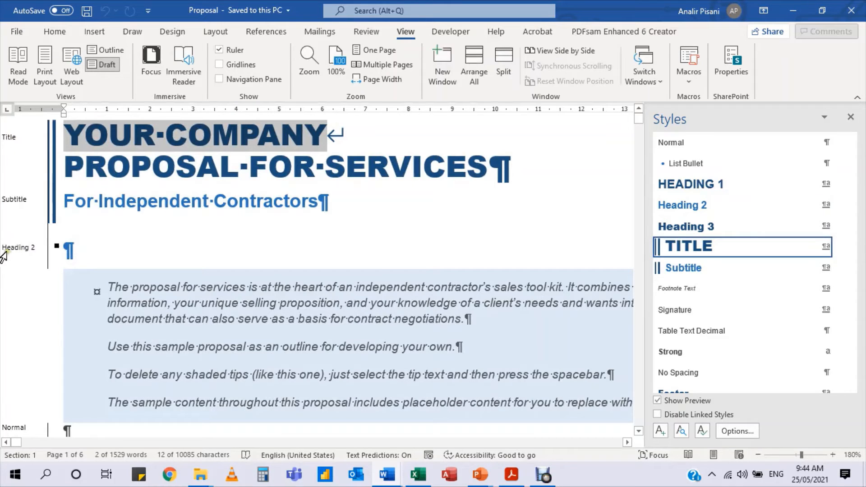
pyautogui.scroll(-5, 6, 310)
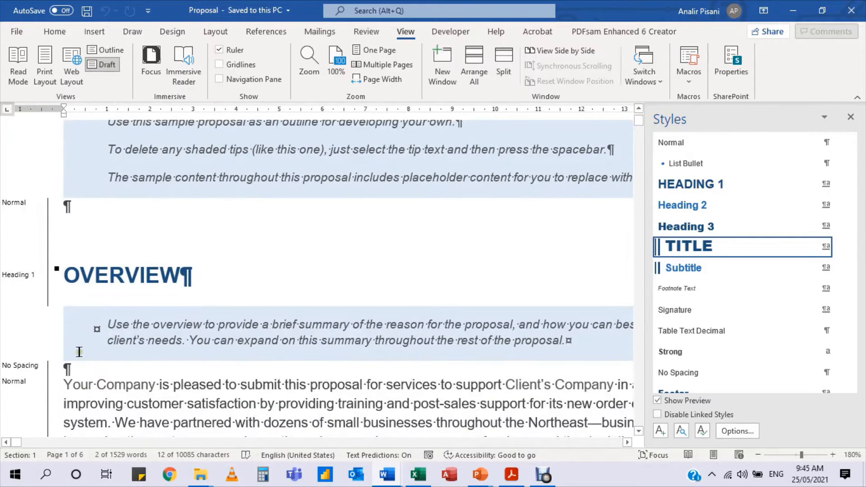
pyautogui.scroll(-4, 22, 293)
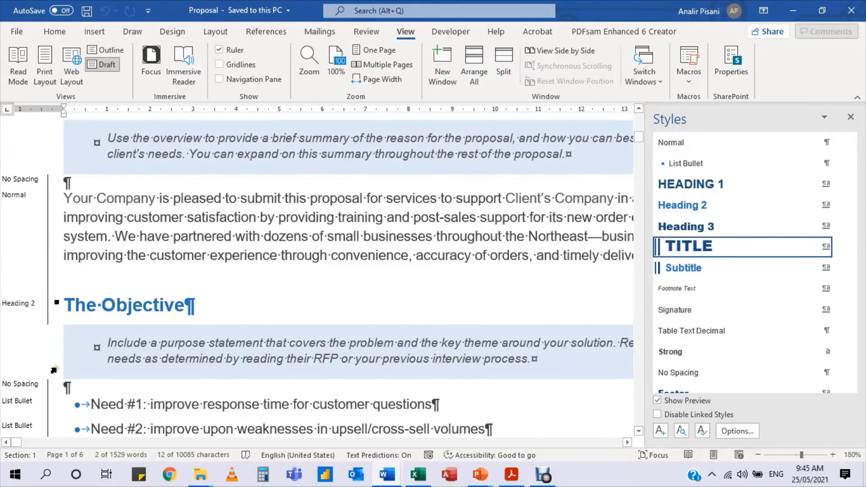
pyautogui.scroll(-8, 195, 327)
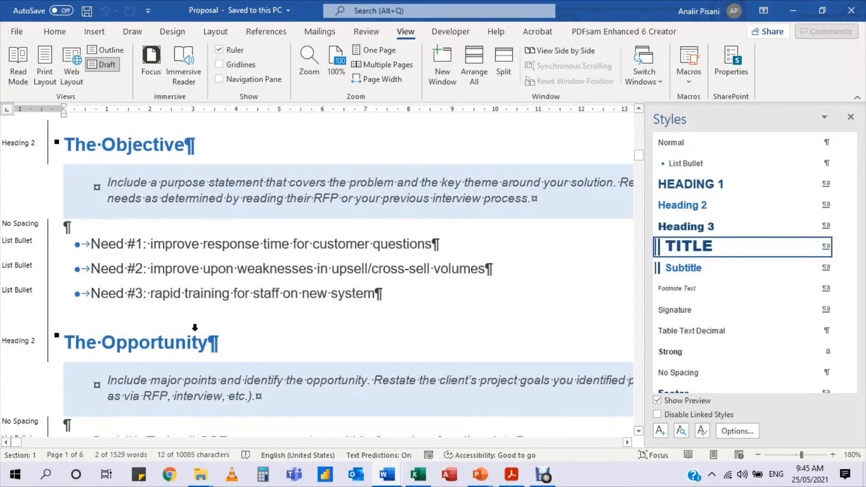
pyautogui.scroll(-1, 195, 327)
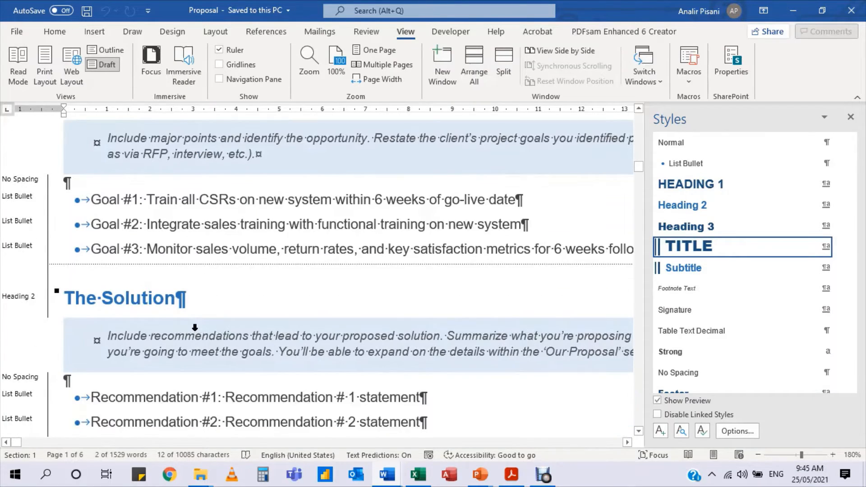
pyautogui.scroll(-4, 195, 327)
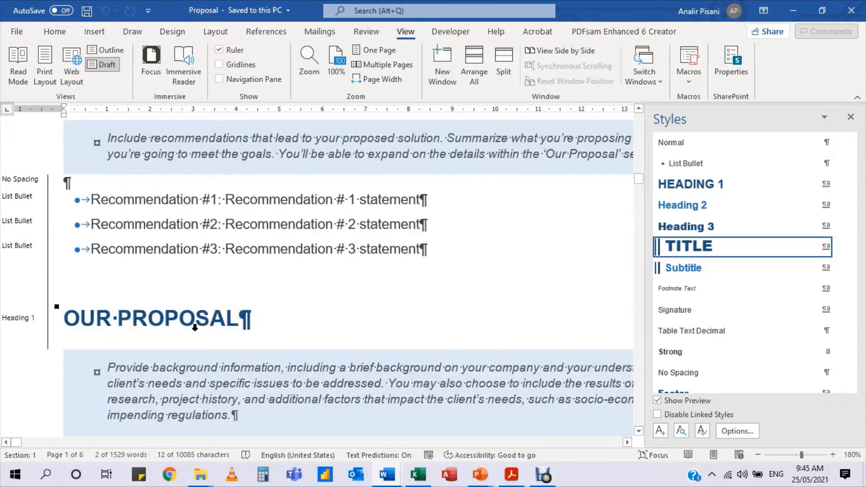
pyautogui.scroll(-7, 195, 327)
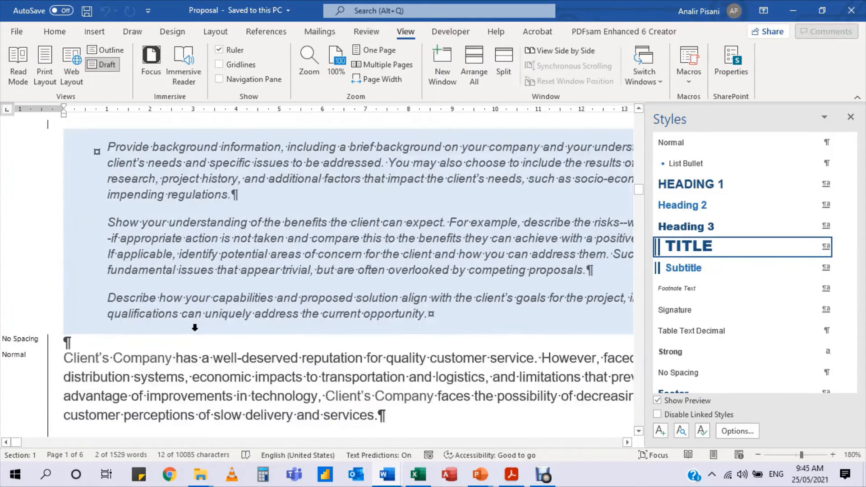
pyautogui.scroll(-3, 195, 327)
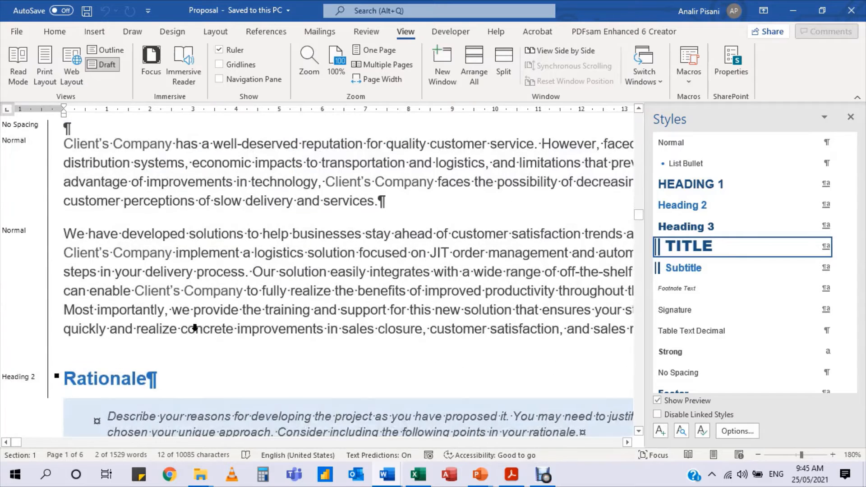
pyautogui.scroll(-2, 194, 328)
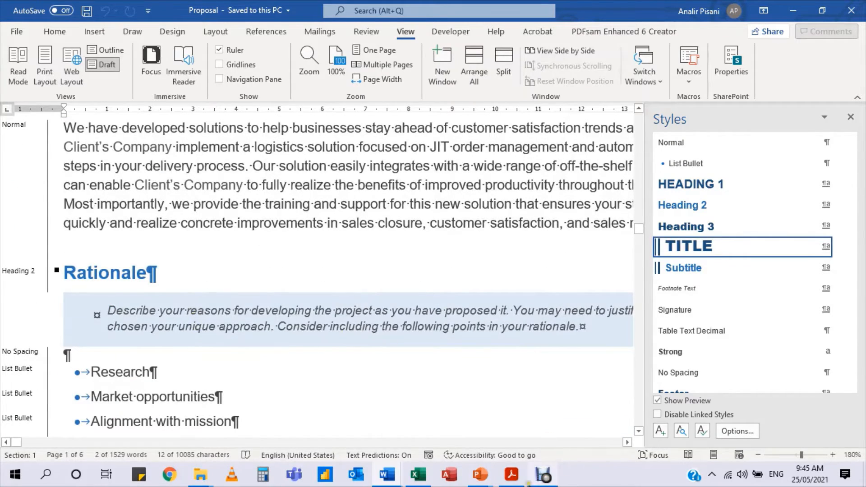
# Switch to the Unravel the Mystery of Formatting presentation in PowerPoint and review its What is a Style? and Overview slides
pyautogui.moveTo(482, 475)
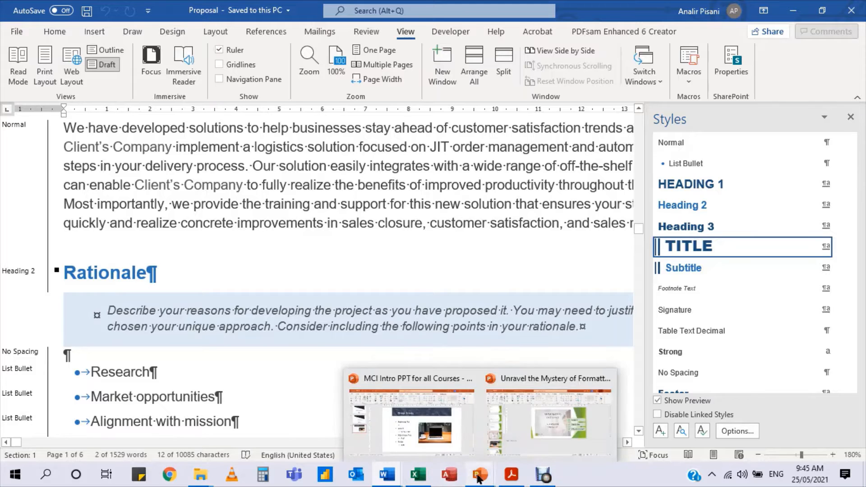
pyautogui.click(544, 433)
pyautogui.scroll(4, 253, 275)
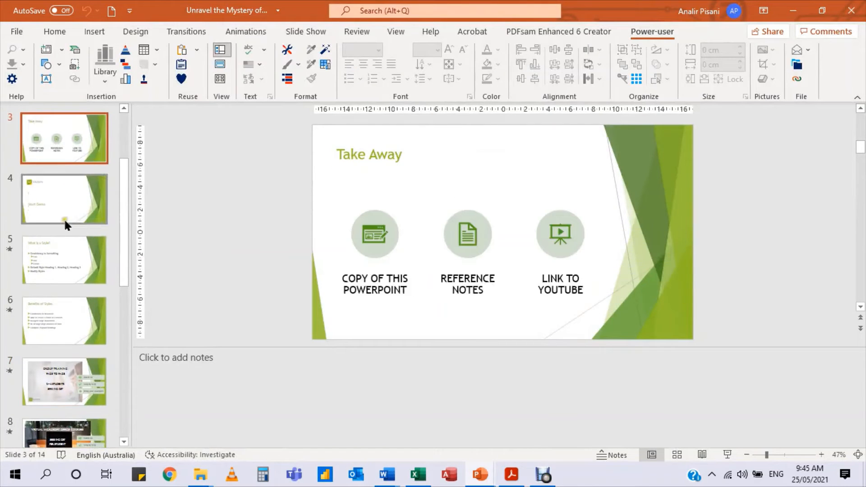
pyautogui.click(57, 258)
pyautogui.scroll(2, 66, 171)
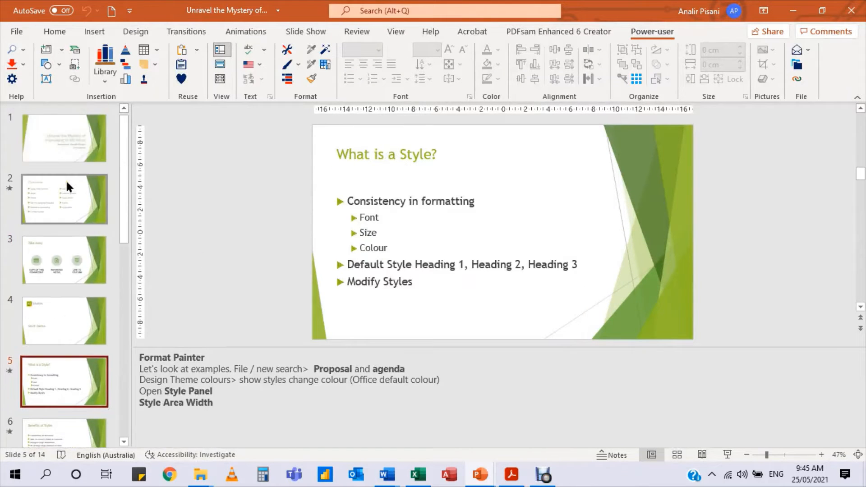
pyautogui.click(66, 201)
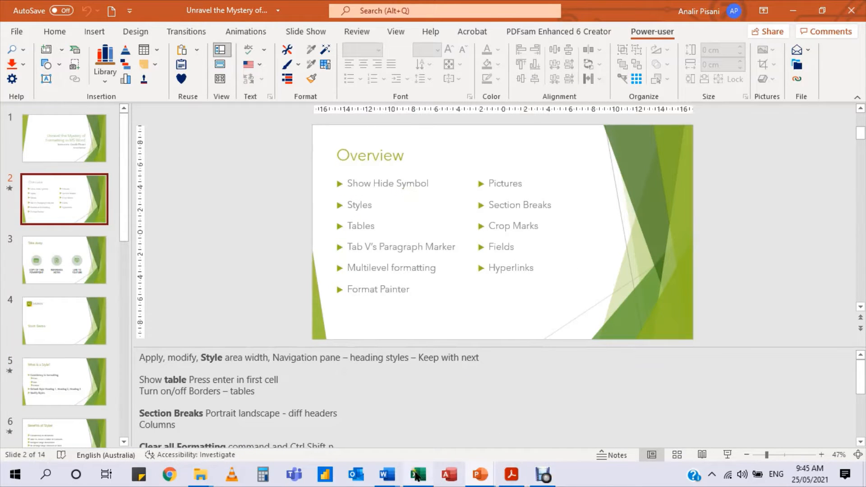
# Return to the Proposal document in Word, go to its beginning and hide the formatting marks
pyautogui.moveTo(415, 474)
pyautogui.moveTo(385, 474)
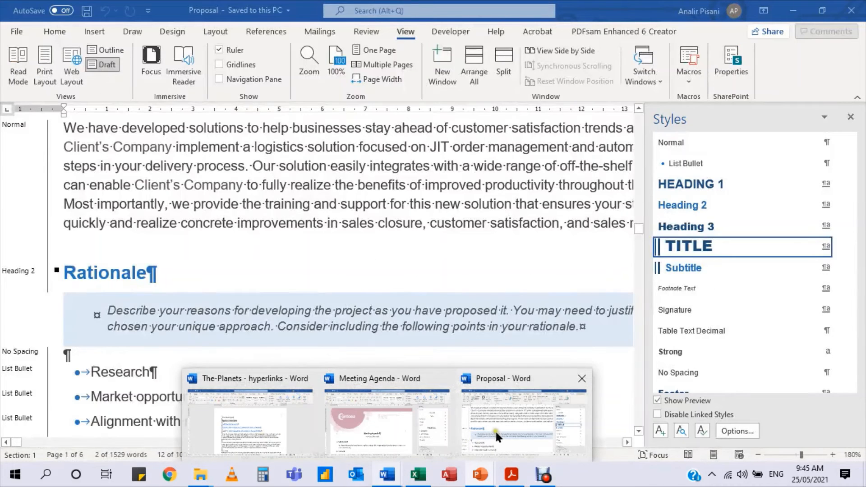
pyautogui.click(495, 431)
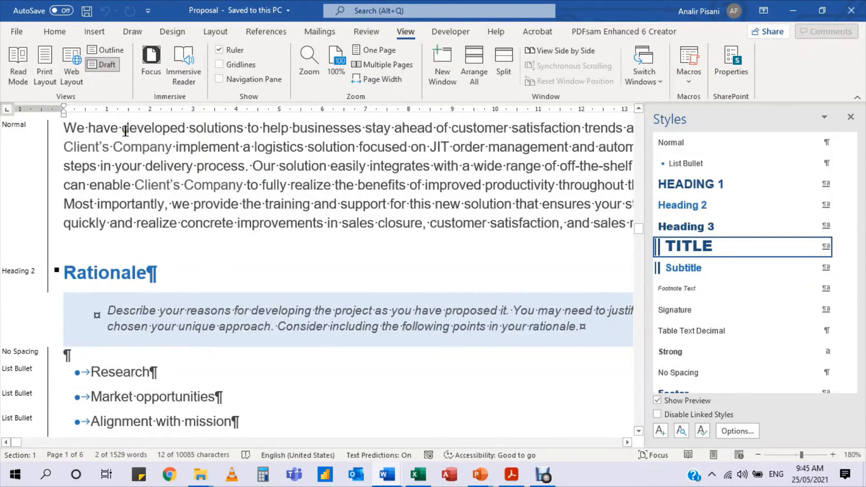
pyautogui.scroll(5, 203, 208)
pyautogui.click(56, 31)
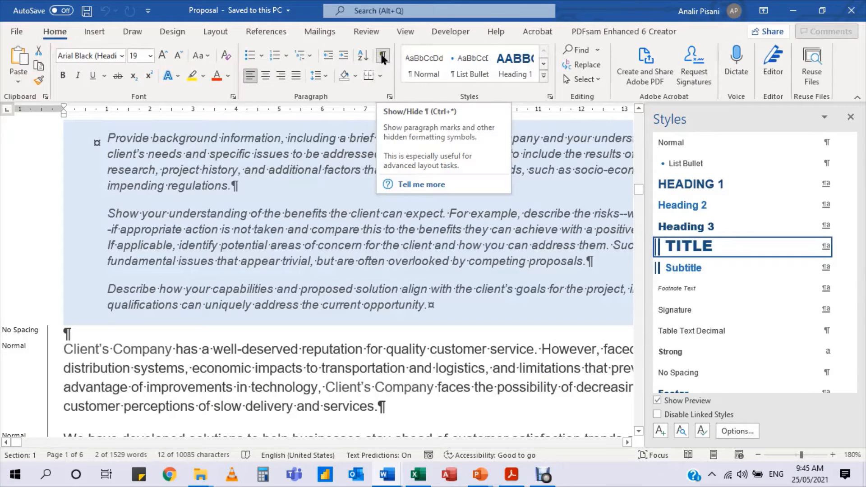
pyautogui.hotkey('ctrl', 'Home')
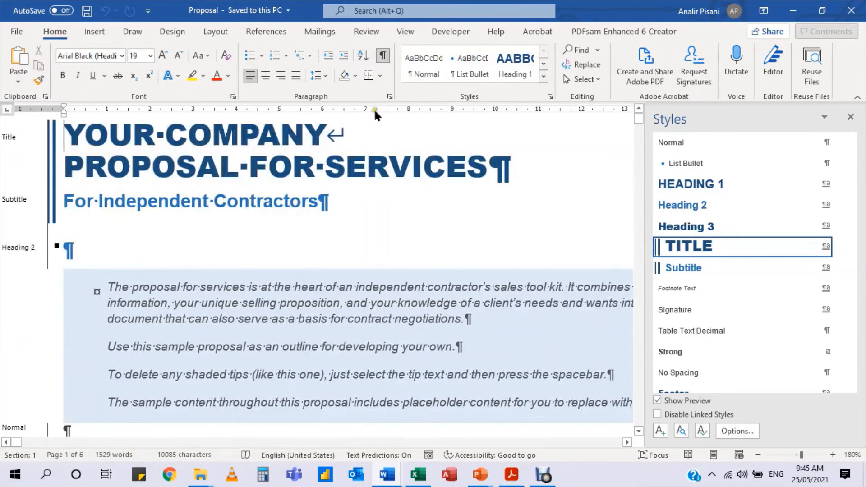
pyautogui.click(382, 55)
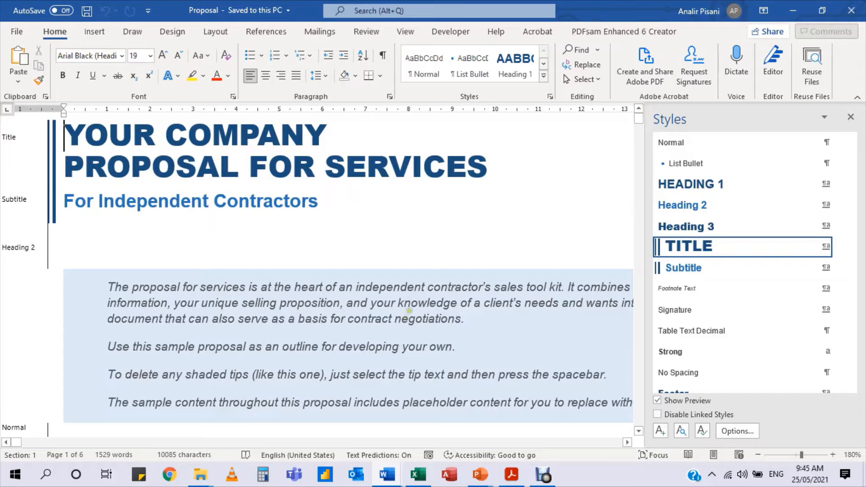
# Switch the proposal document from Draft to Print Layout view
pyautogui.keyDown('ctrl'); pyautogui.scroll(-3, 409, 310); pyautogui.keyUp('ctrl')
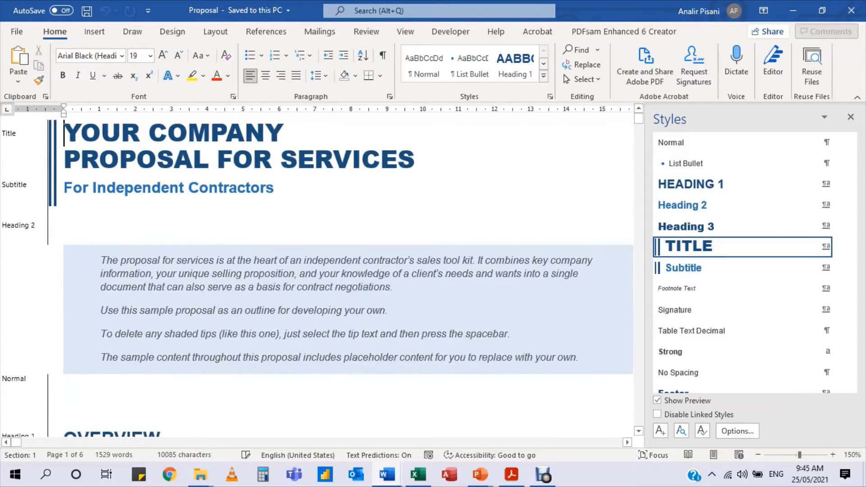
pyautogui.click(406, 33)
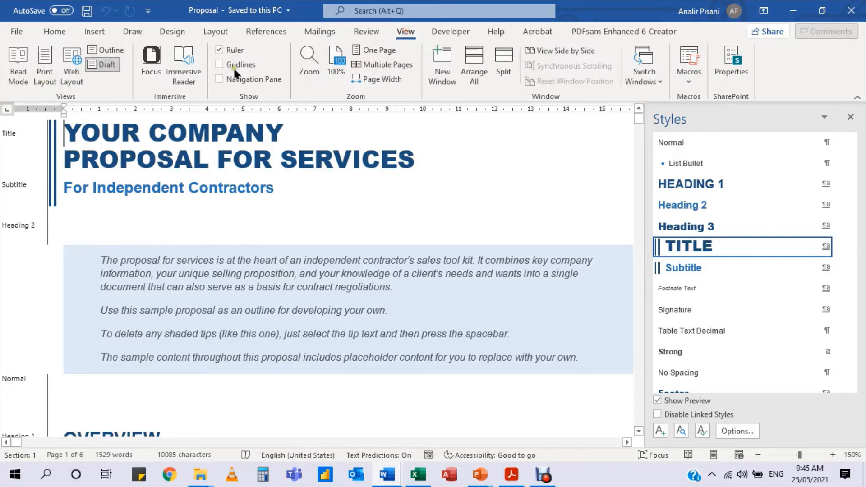
pyautogui.click(45, 74)
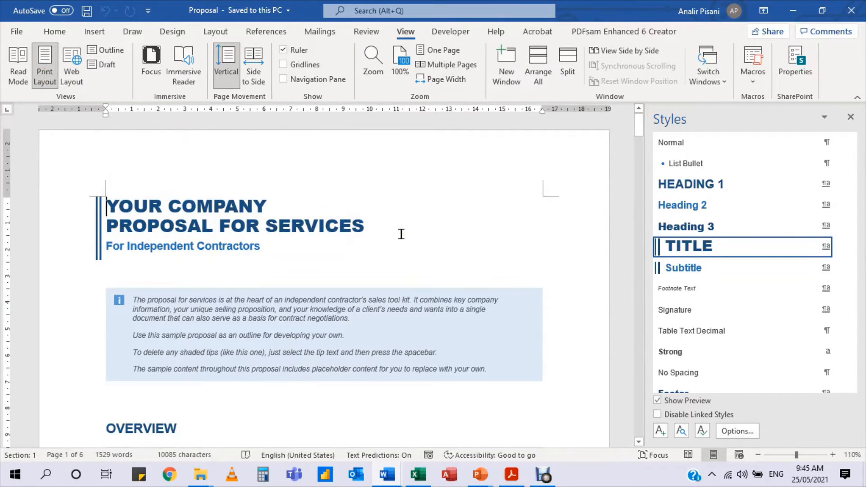
pyautogui.scroll(-1, 401, 233)
# Look over the first page without formatting marks, and show the paragraph marks and hidden symbols again
pyautogui.click(55, 31)
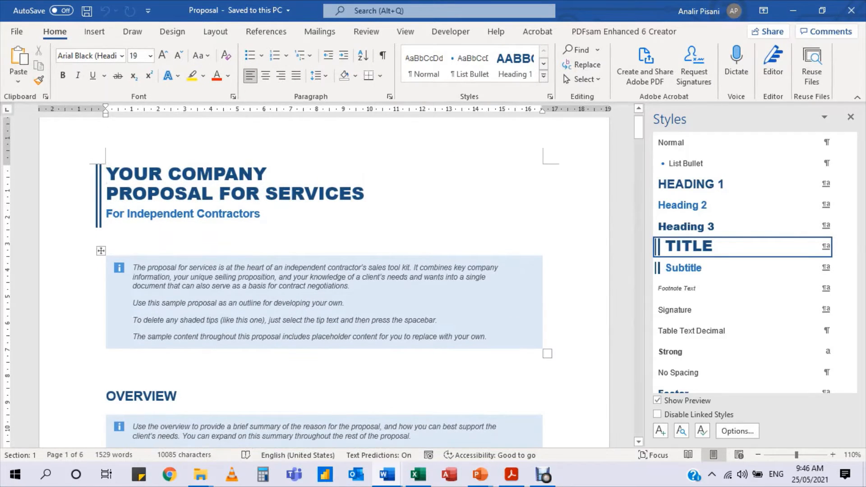
pyautogui.scroll(-5, 323, 280)
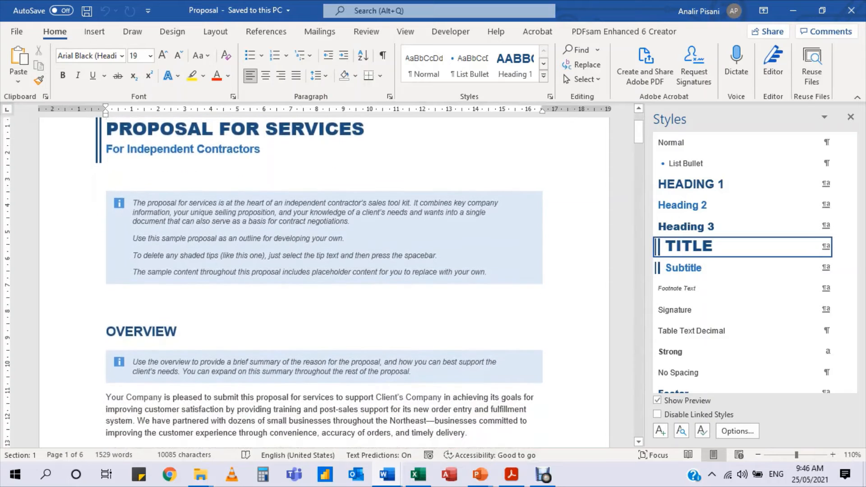
pyautogui.scroll(4, 324, 280)
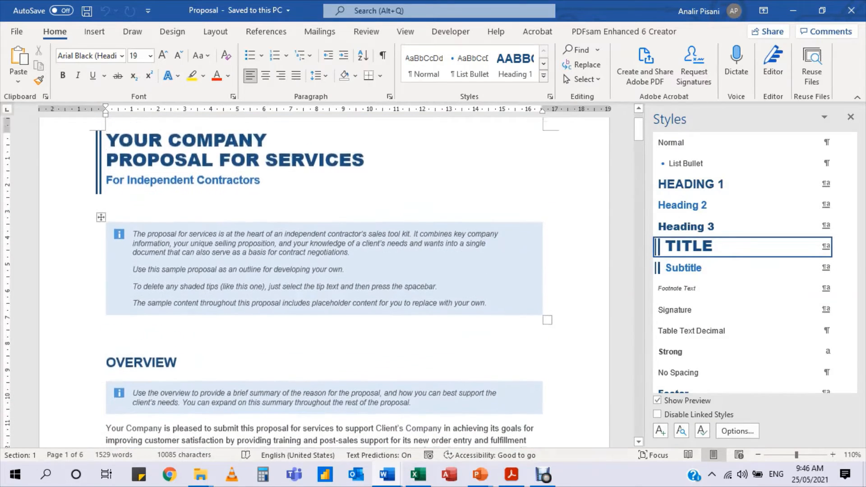
pyautogui.click(382, 55)
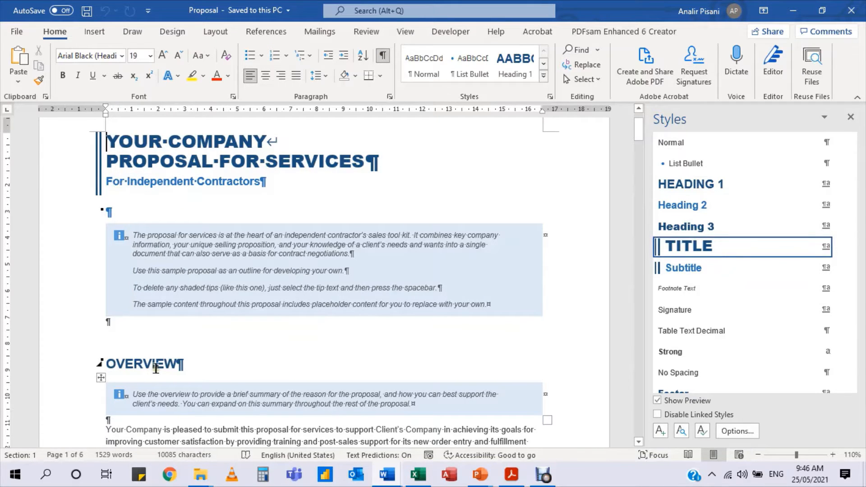
# Check the styles of the OVERVIEW heading and of the empty paragraph above it
pyautogui.doubleClick(126, 364)
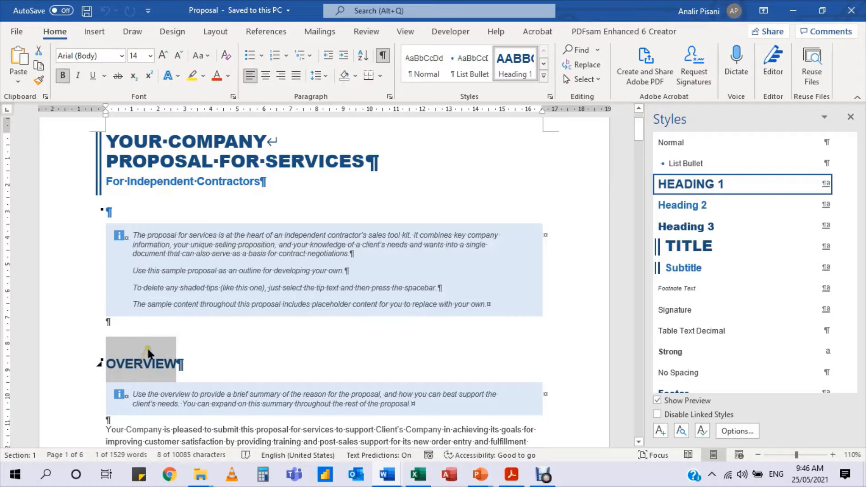
pyautogui.click(130, 325)
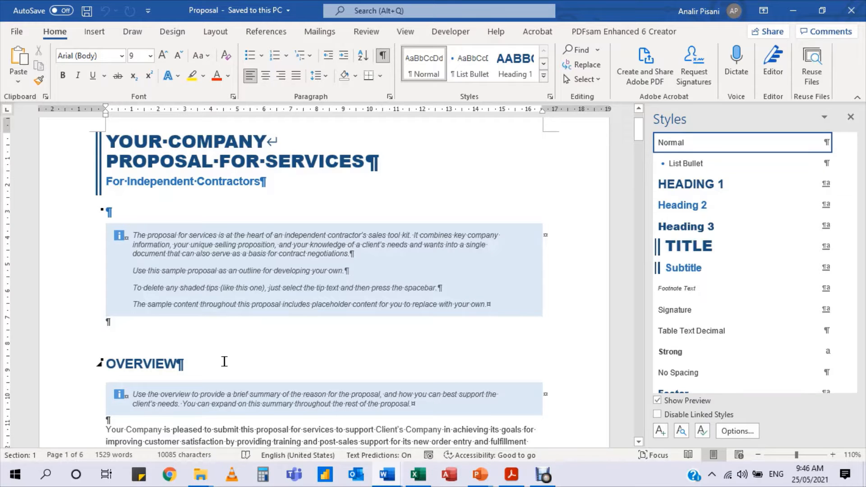
pyautogui.scroll(-5, 224, 361)
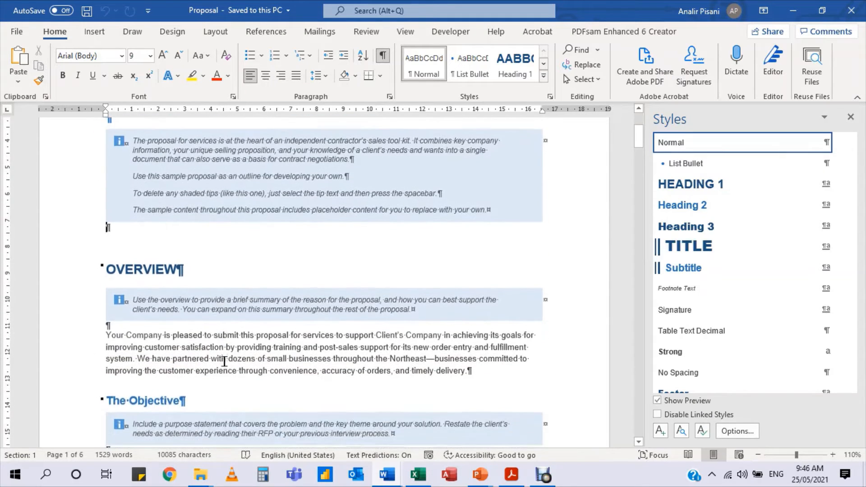
pyautogui.scroll(-1, 224, 362)
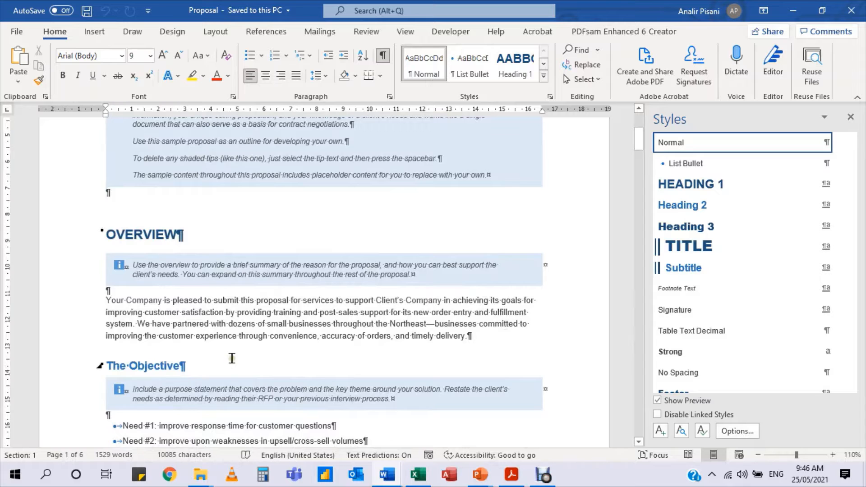
# Examine the space marks between words in the Overview body paragraph and the shaded tip text at an enlarged zoom
pyautogui.click(231, 318)
pyautogui.keyDown('ctrl'); pyautogui.scroll(10, 232, 318); pyautogui.keyUp('ctrl')
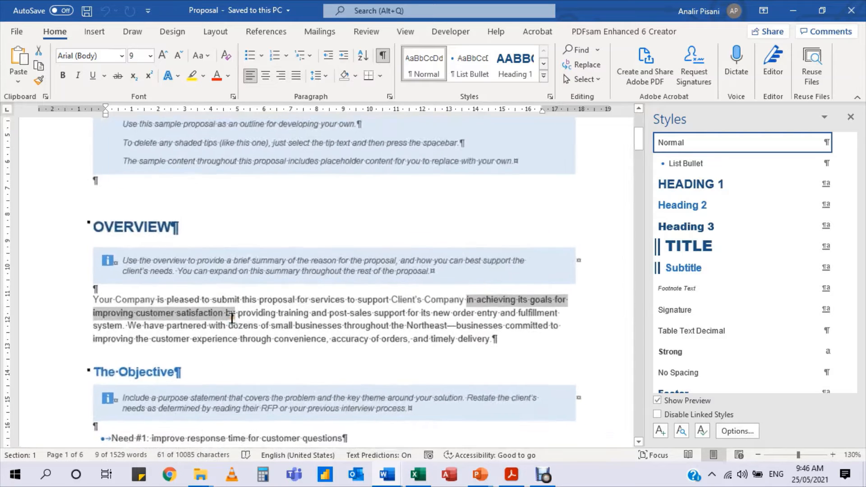
pyautogui.keyDown('ctrl'); pyautogui.scroll(7, 231, 318); pyautogui.keyUp('ctrl')
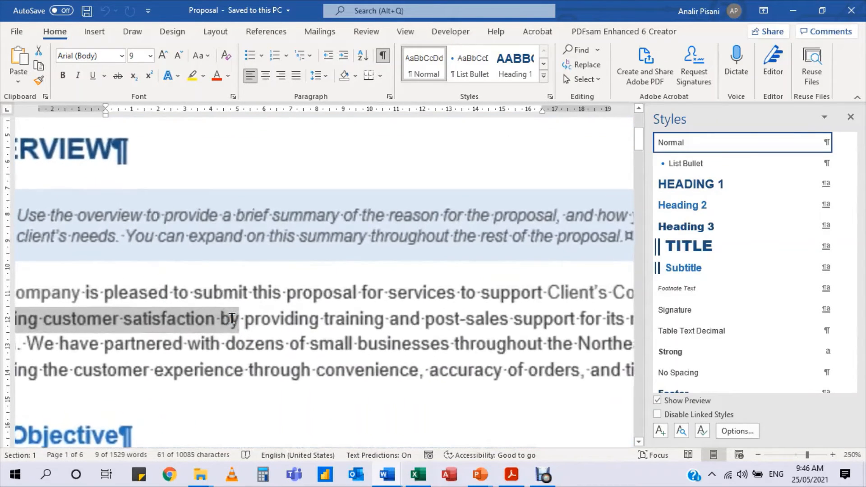
pyautogui.click(290, 289)
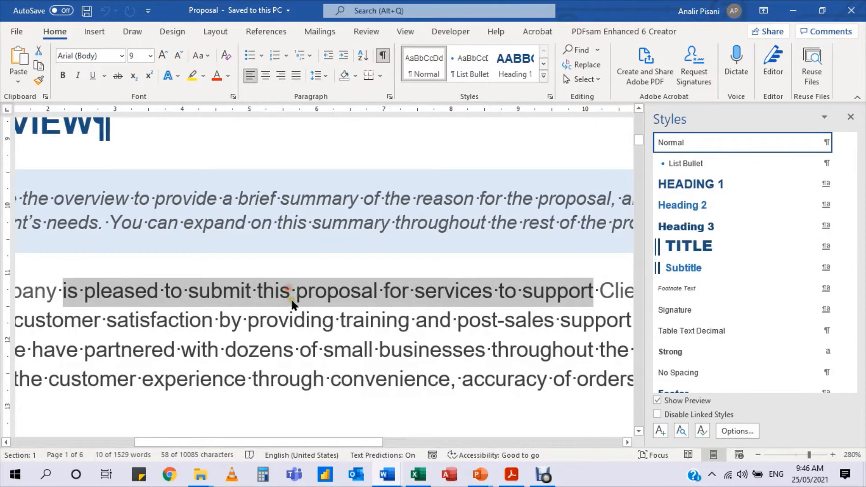
pyautogui.click(277, 320)
pyautogui.click(241, 318)
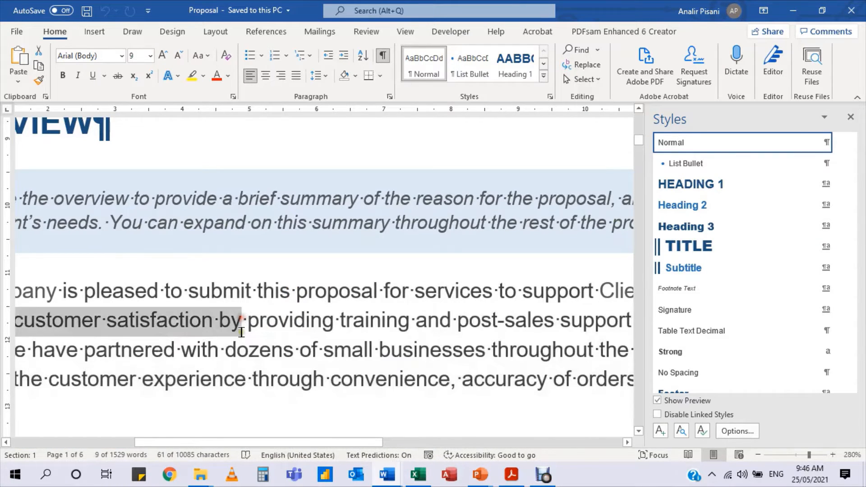
pyautogui.click(280, 204)
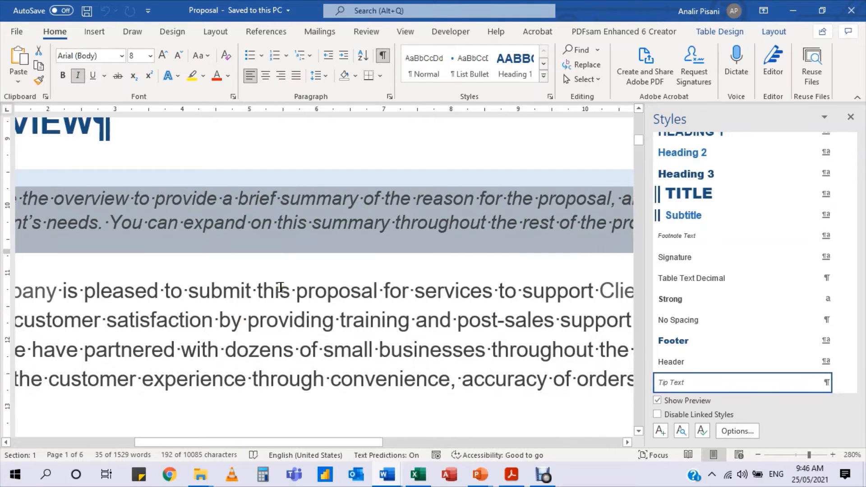
# Enter the word "Type", two spaces and "type" in the empty paragraph above the Overview body text
pyautogui.scroll(-4, 281, 287)
pyautogui.scroll(3, 280, 288)
pyautogui.keyDown('ctrl'); pyautogui.scroll(-7, 281, 290); pyautogui.keyUp('ctrl')
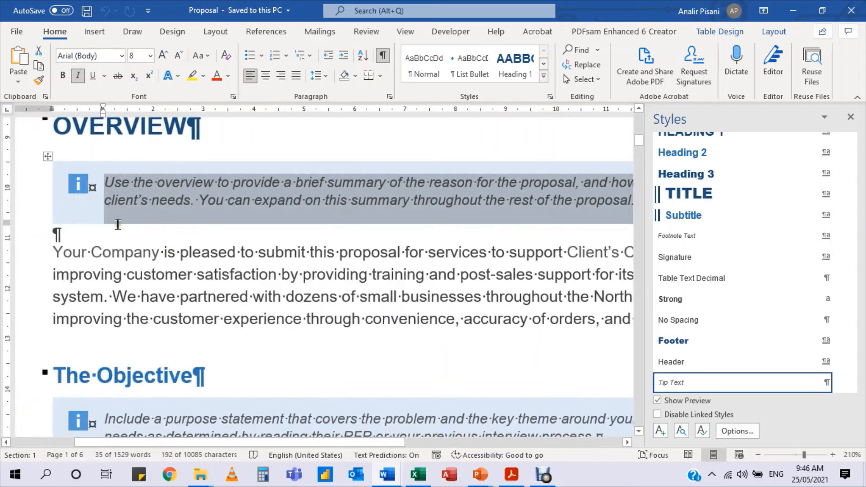
pyautogui.click(113, 232)
pyautogui.write('type ')
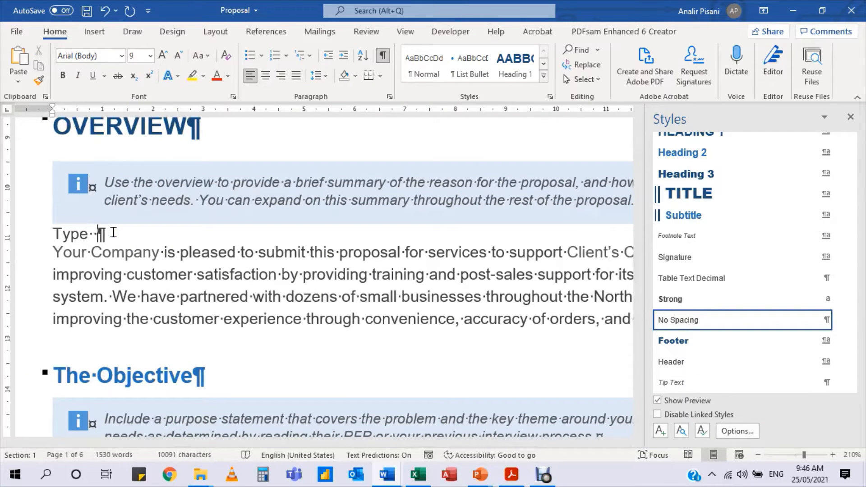
pyautogui.write('type')
pyautogui.click(158, 280)
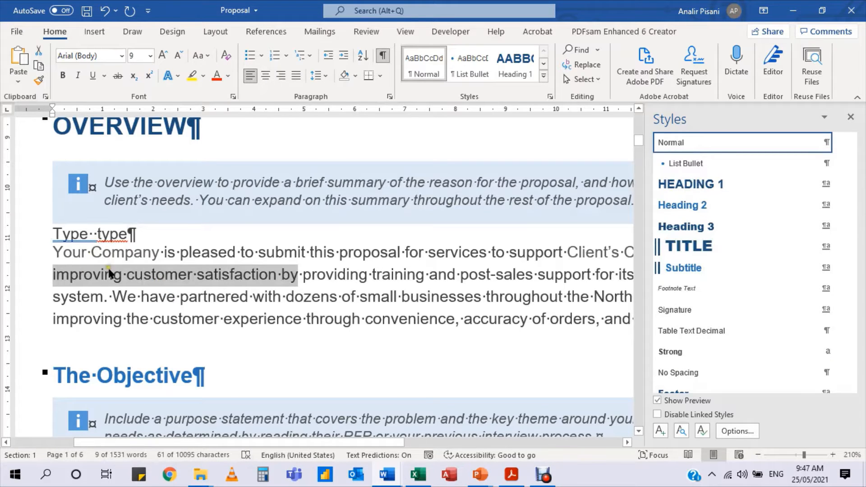
# Add a third space between the two test words, hiding and redisplaying the formatting marks before and after to compare the spacing
pyautogui.click(384, 54)
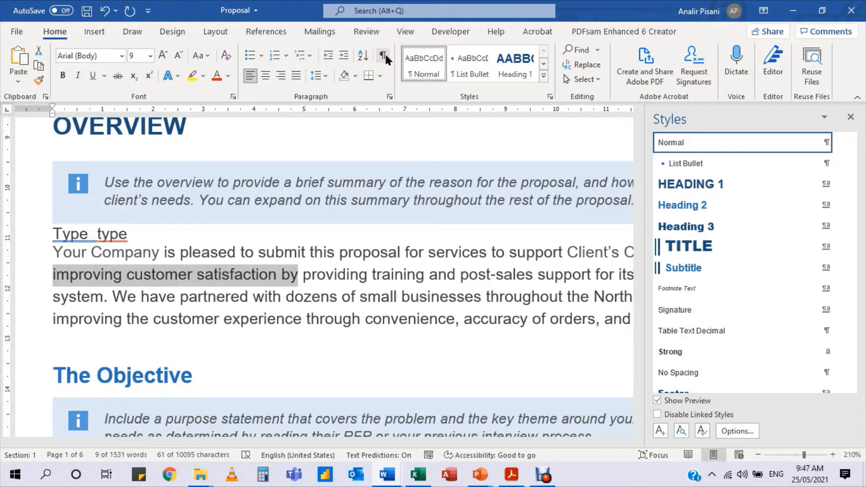
pyautogui.click(383, 54)
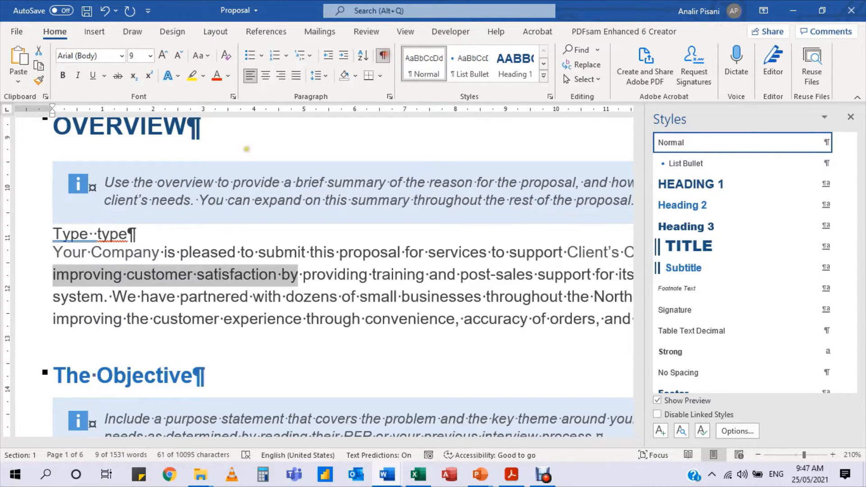
pyautogui.rightClick(97, 233)
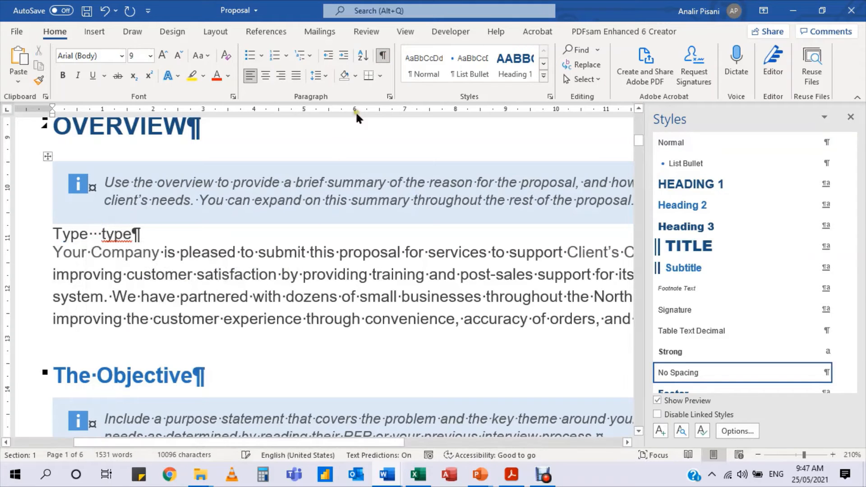
pyautogui.click(384, 54)
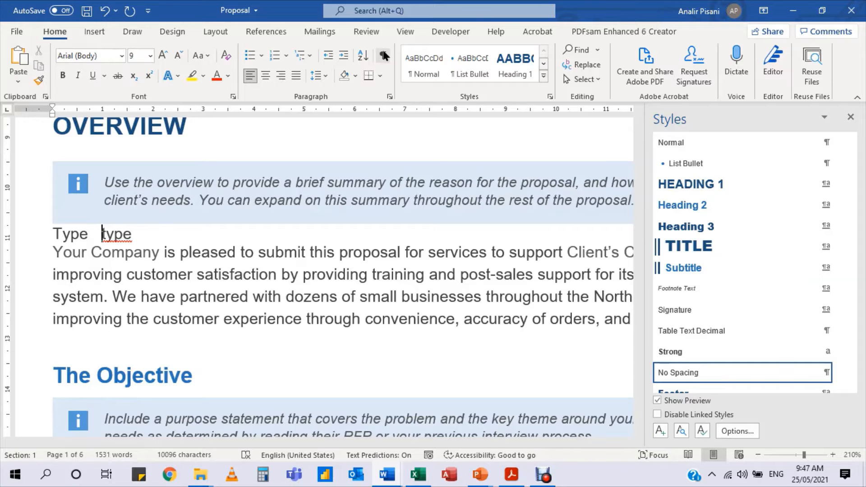
pyautogui.click(382, 54)
# Delete the test line above the Overview body text and insert an empty paragraph in its place
pyautogui.rightClick(97, 235)
pyautogui.tripleClick(97, 234)
pyautogui.press('Delete')
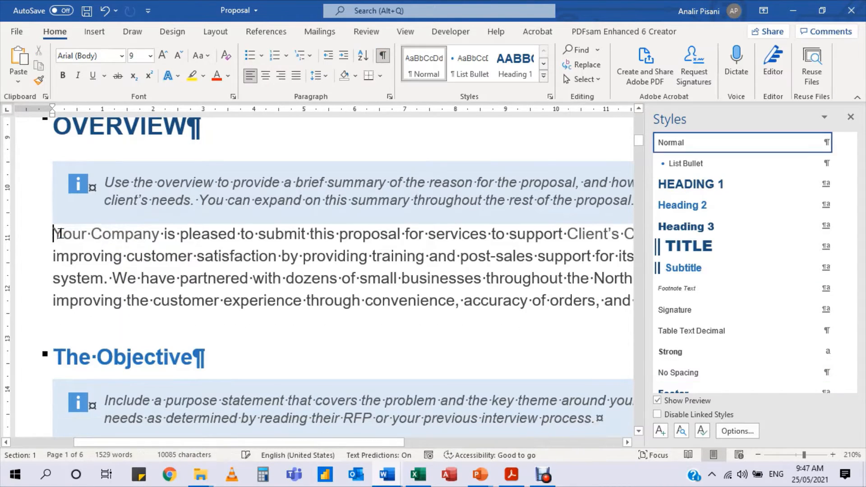
pyautogui.press('Return')
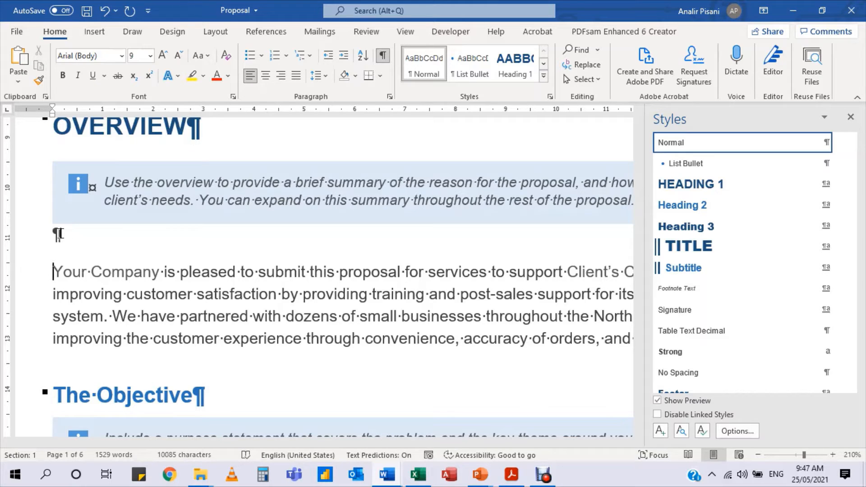
# Insert three tabs in the empty paragraph above the Overview body text, and remove them again
pyautogui.click(59, 233)
pyautogui.press('Tab')
pyautogui.press('Tab')
pyautogui.press('Tab')
pyautogui.press('BackSpace')
pyautogui.press('BackSpace')
pyautogui.press('BackSpace')
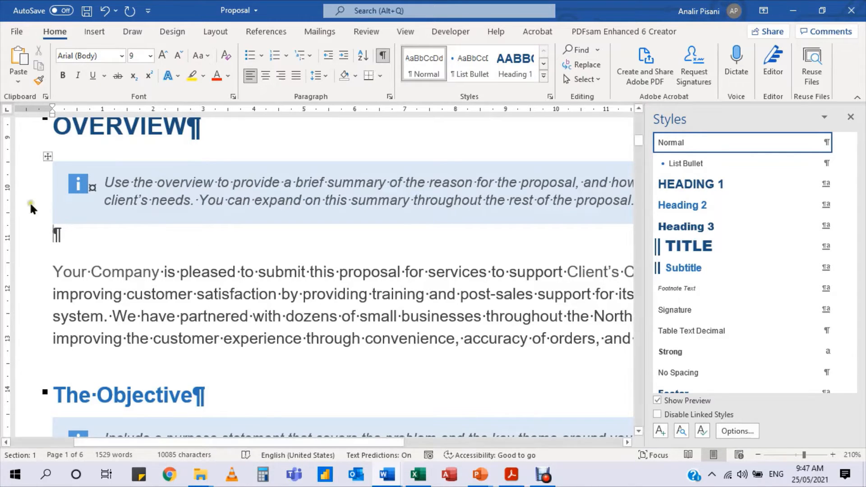
# Insert a tab aligned to a left tab stop at 6 cm in the empty paragraph above the Overview body text, and remove the stop
pyautogui.click(355, 111)
pyautogui.press('Tab')
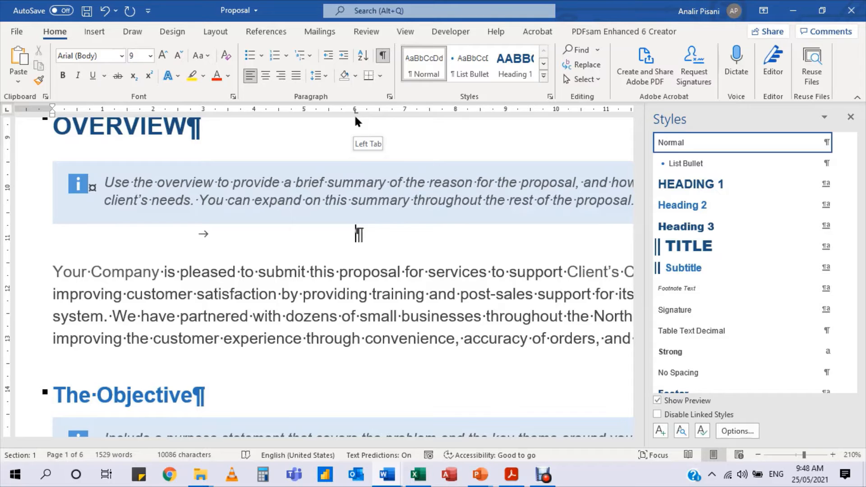
pyautogui.moveTo(354, 117); pyautogui.dragTo(356, 116)
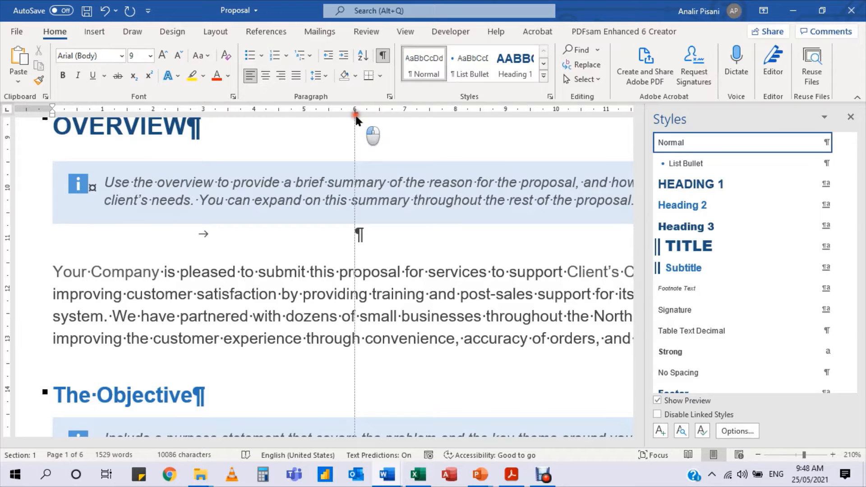
pyautogui.moveTo(356, 116); pyautogui.dragTo(355, 137)
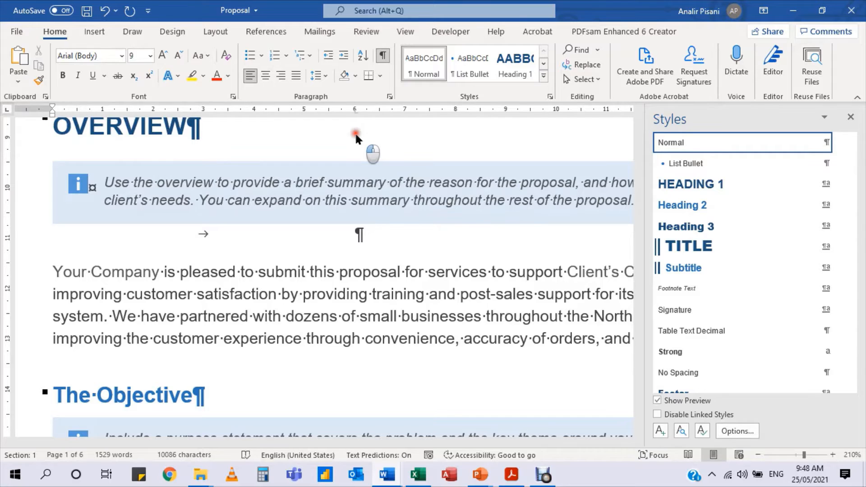
pyautogui.moveTo(356, 134); pyautogui.dragTo(355, 134)
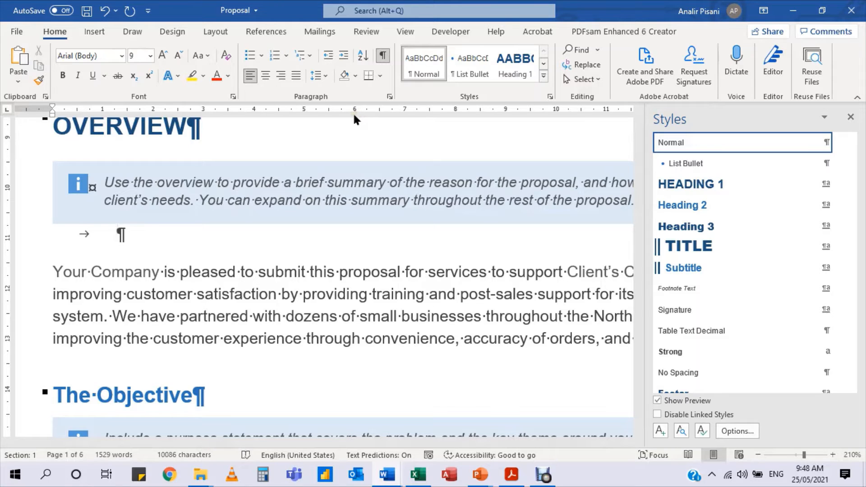
# Set a left tab stop at 6 cm for the empty paragraph, move it to 7 cm, and delete the tab character
pyautogui.click(354, 115)
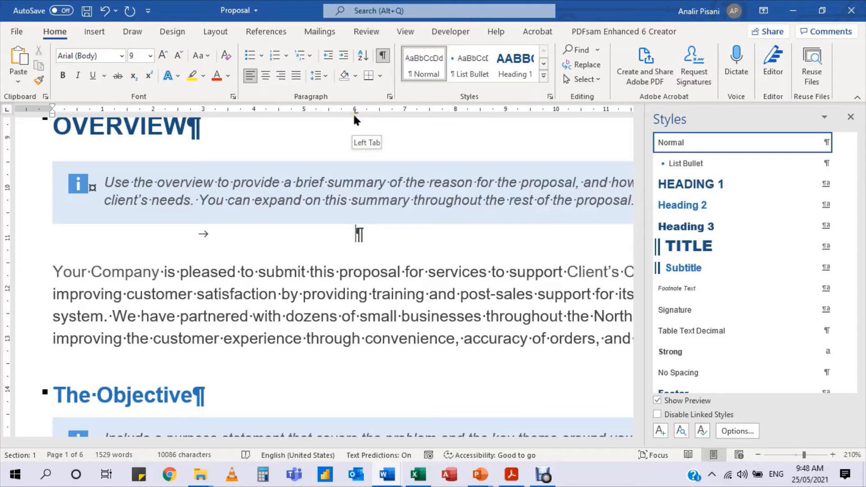
pyautogui.moveTo(353, 116); pyautogui.dragTo(404, 117)
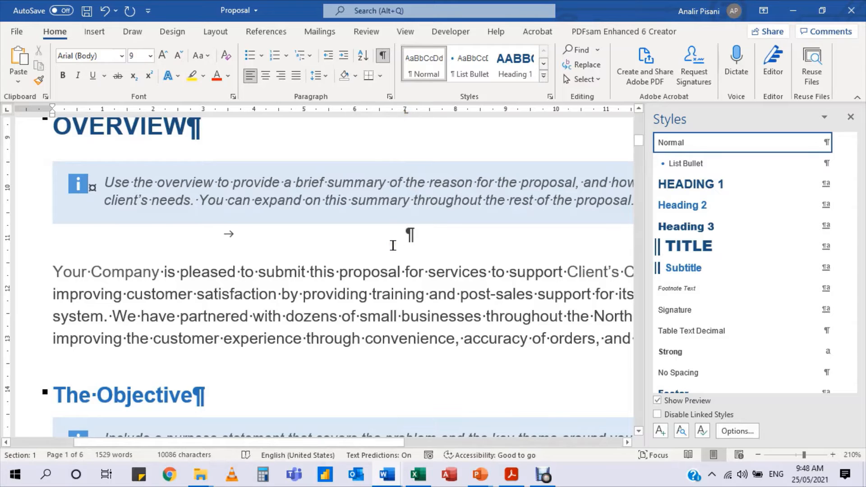
pyautogui.press('BackSpace')
# Add two more empty paragraphs above the Overview body text and check the line and paragraph spacing options for all three
pyautogui.press('Return')
pyautogui.press('Return')
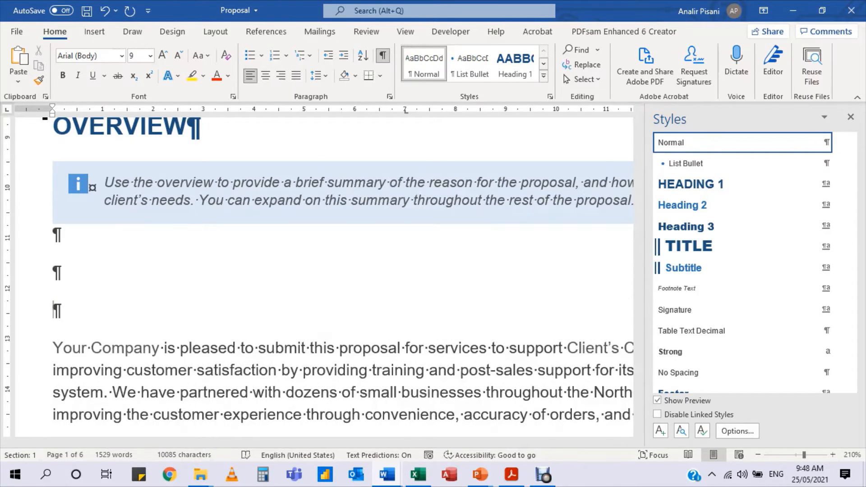
pyautogui.moveTo(73, 237); pyautogui.dragTo(77, 318)
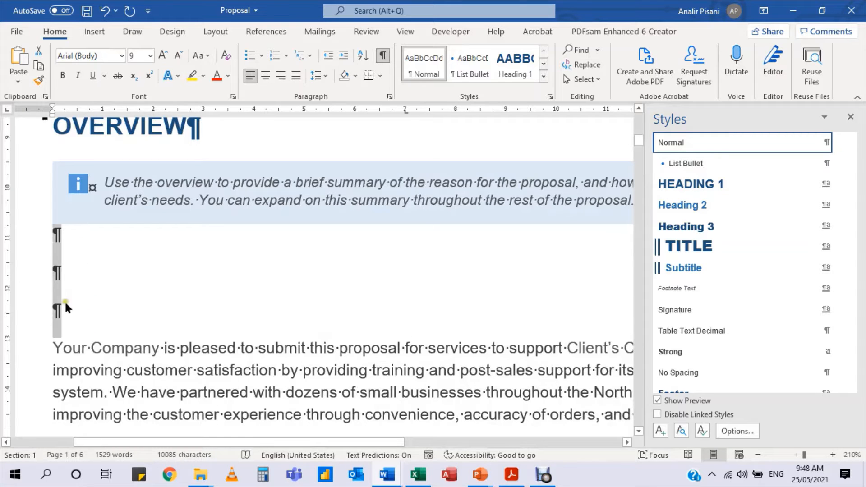
pyautogui.click(324, 77)
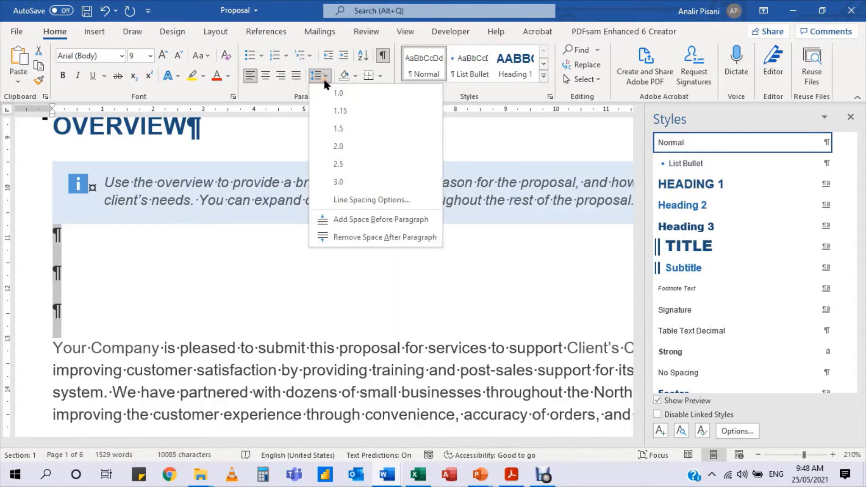
pyautogui.click(359, 239)
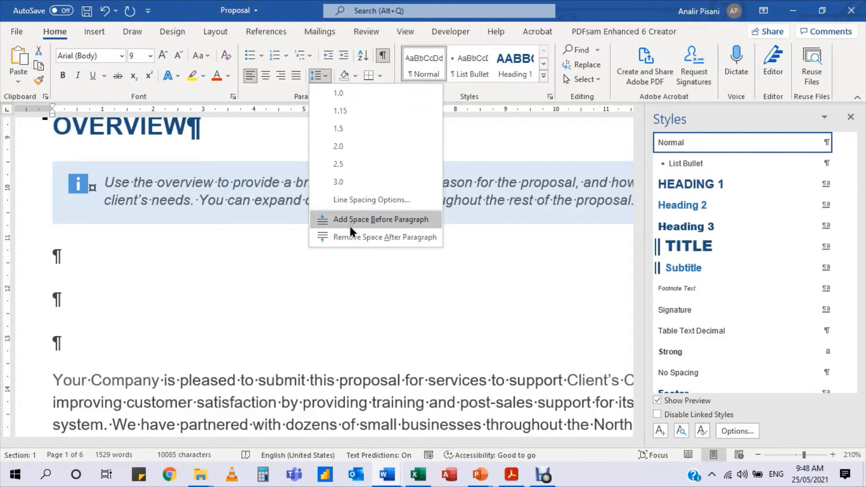
pyautogui.click(342, 232)
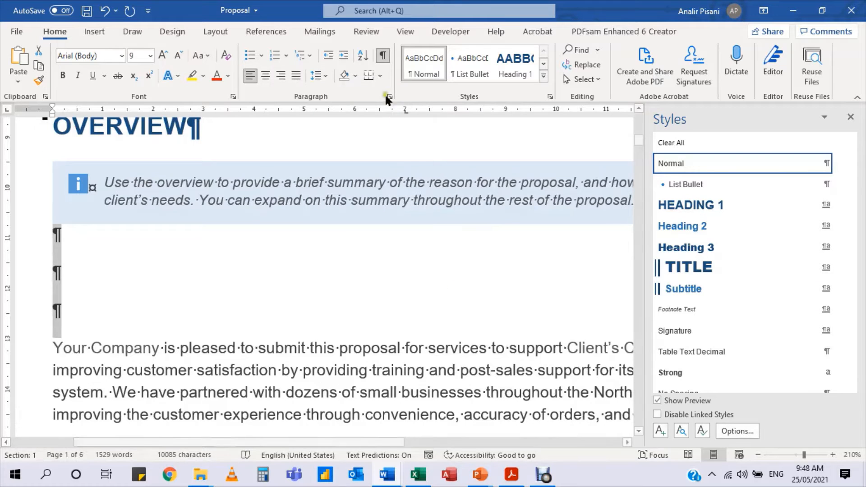
# Hide and redisplay the formatting marks around the three empty paragraphs, and delete the two extra ones
pyautogui.click(382, 56)
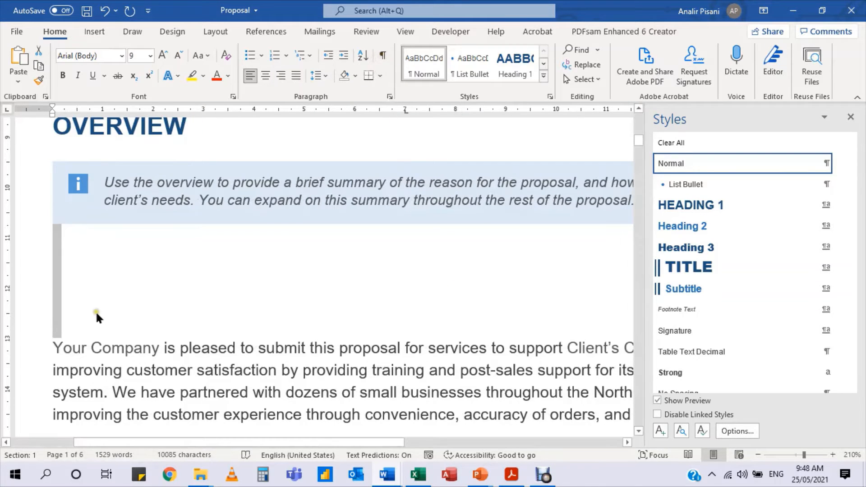
pyautogui.click(382, 55)
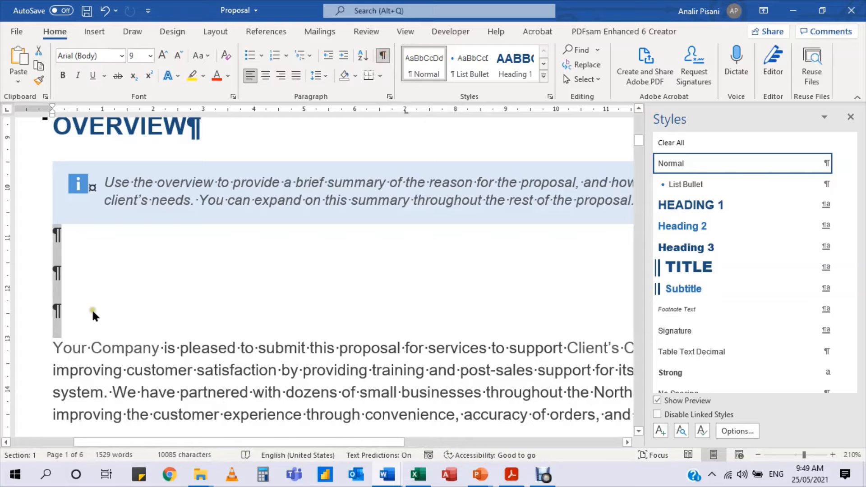
pyautogui.press('BackSpace')
pyautogui.press('BackSpace')
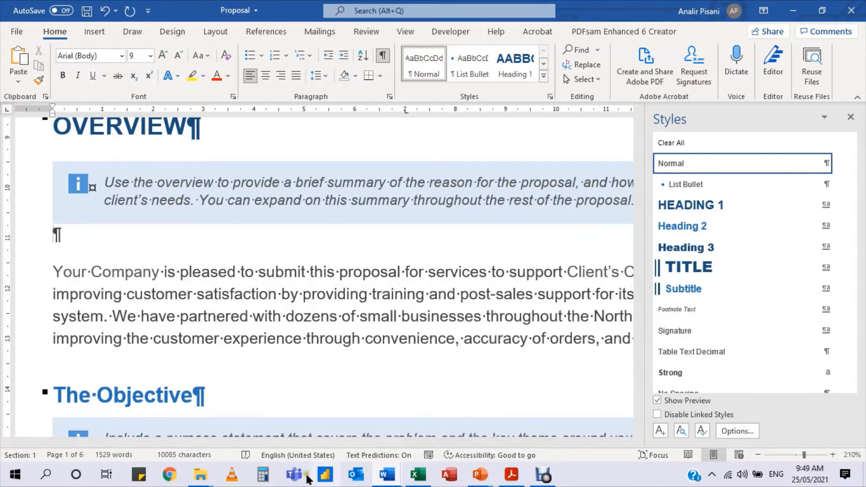
# Switch to the PowerPoint presentation on unravelling formatting to check the Tables topic on its Overview slide, and return to the Word proposal
pyautogui.moveTo(481, 474)
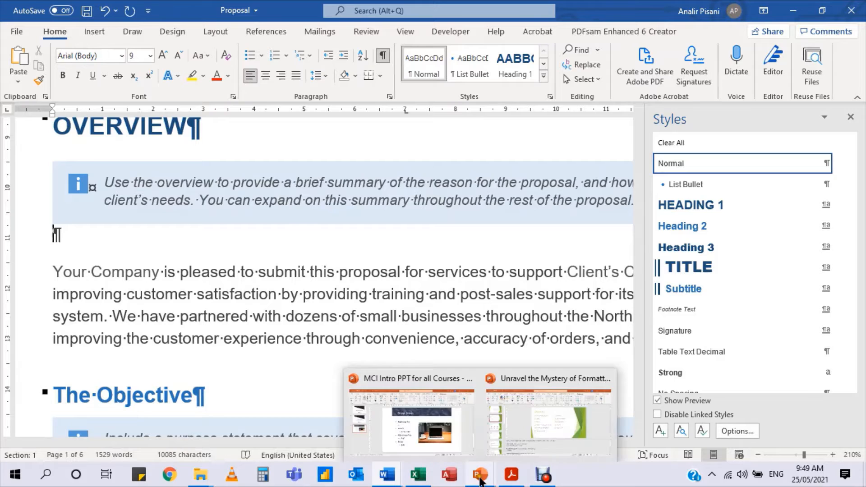
pyautogui.click(546, 430)
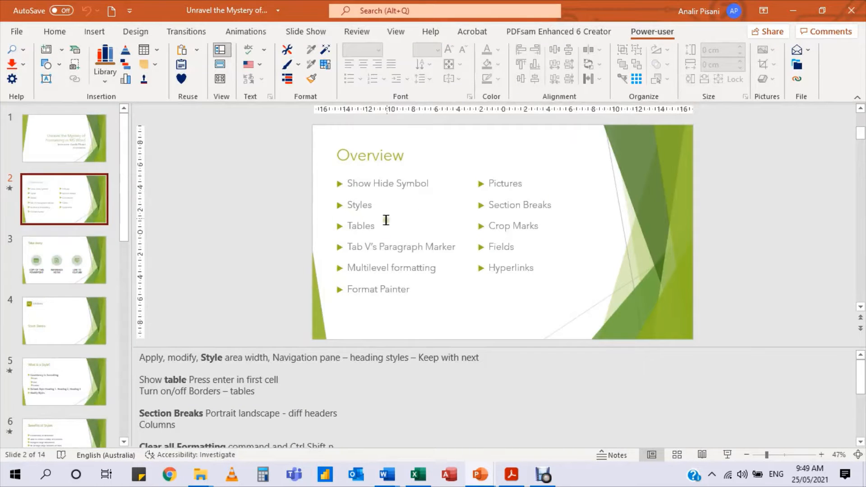
pyautogui.click(365, 233)
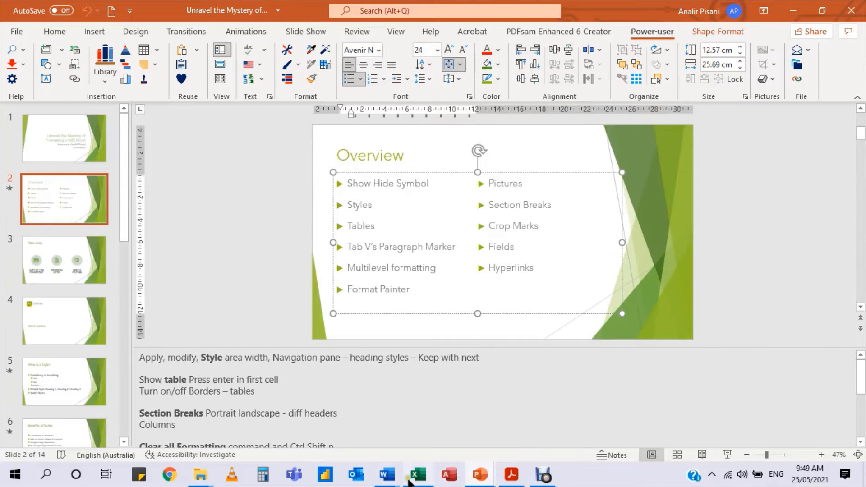
pyautogui.moveTo(391, 482)
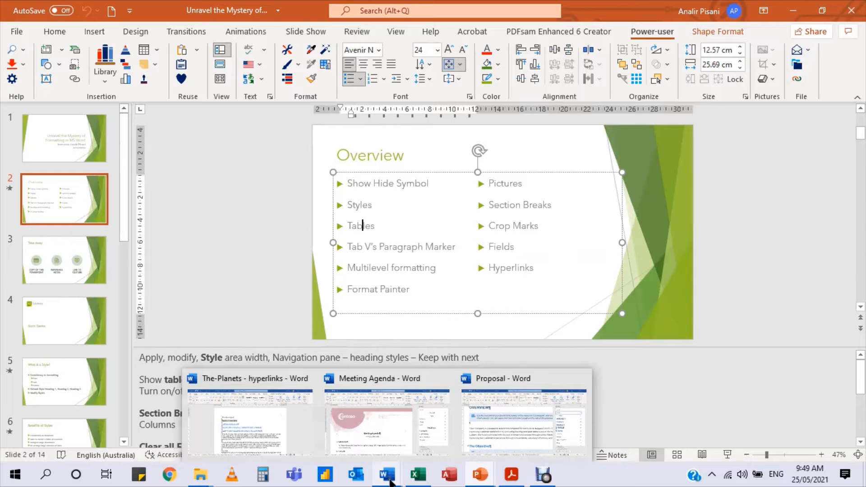
pyautogui.click(494, 428)
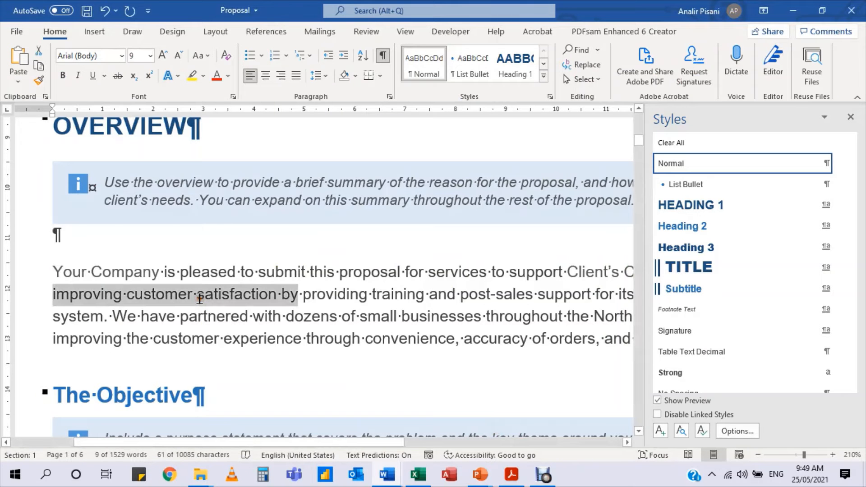
# Close the Styles pane and set the proposal's zoom to 150%
pyautogui.keyDown('ctrl'); pyautogui.scroll(-6, 200, 299); pyautogui.keyUp('ctrl')
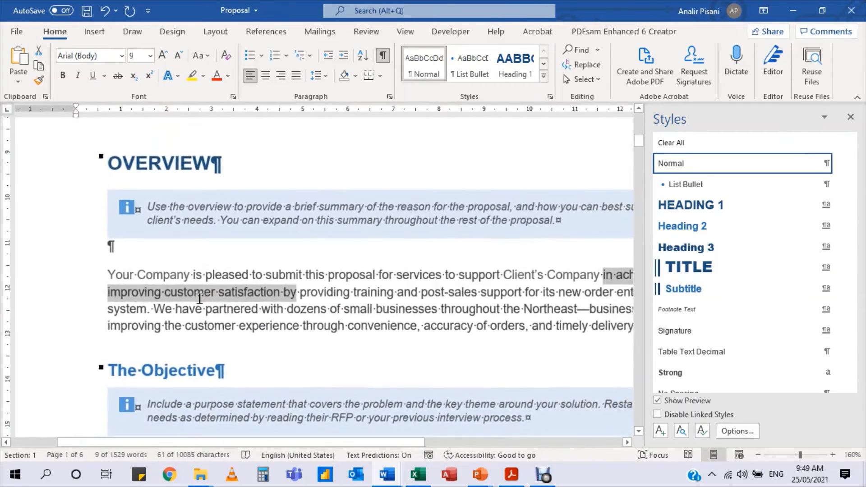
pyautogui.keyDown('ctrl'); pyautogui.scroll(-4, 200, 299); pyautogui.keyUp('ctrl')
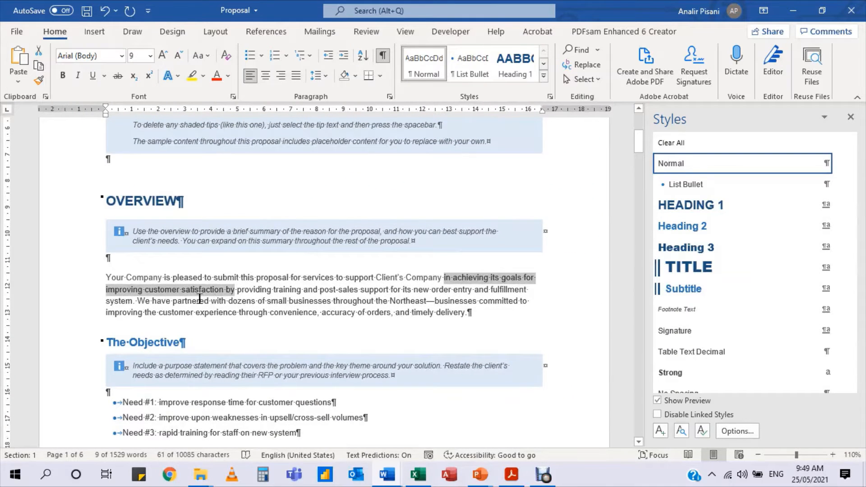
pyautogui.click(851, 116)
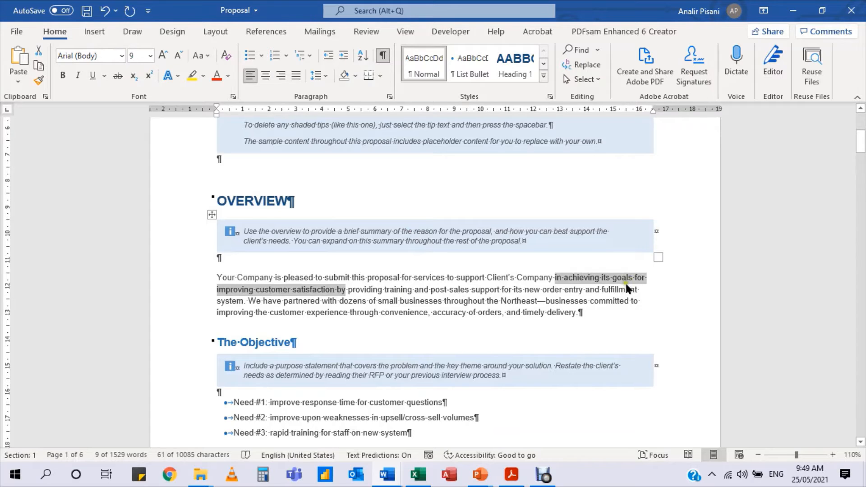
pyautogui.scroll(3, 626, 287)
pyautogui.scroll(1, 626, 287)
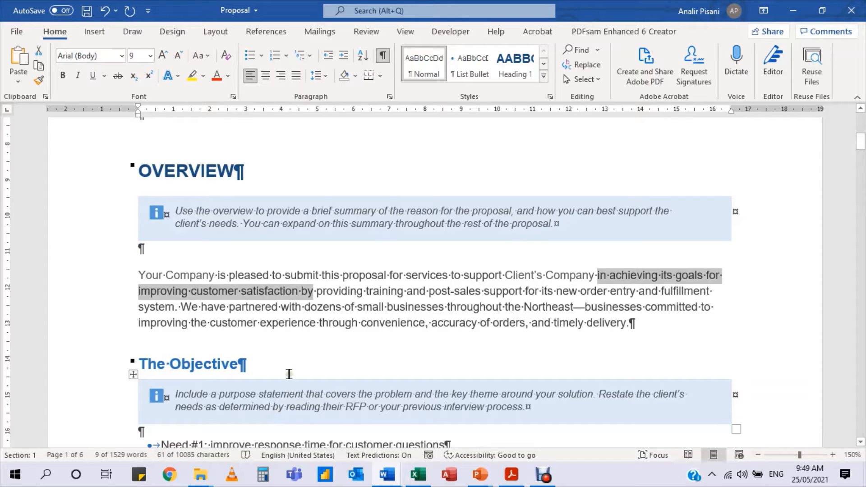
# Alternate between the shaded tip text under OVERVIEW and the body paragraph below it to compare table content with ordinary text
pyautogui.tripleClick(399, 217)
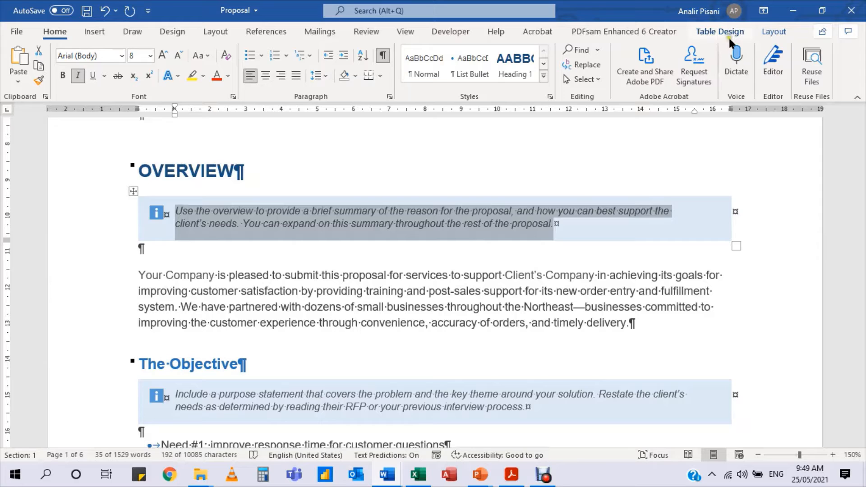
pyautogui.click(303, 306)
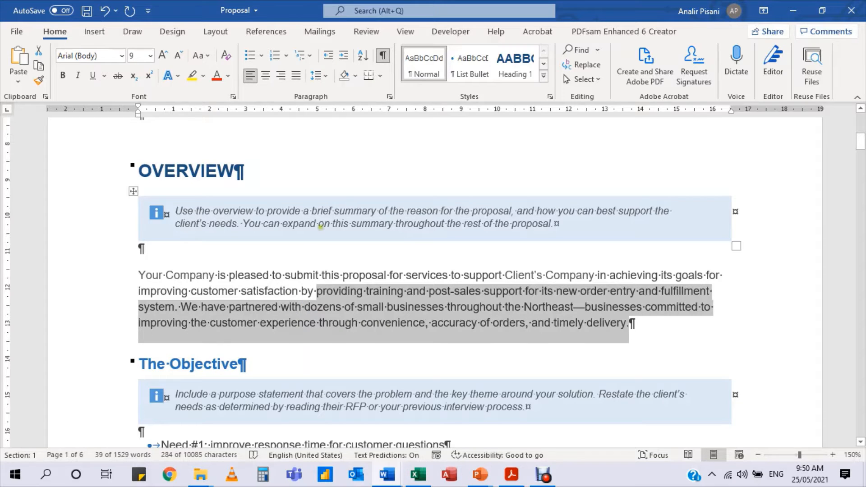
pyautogui.click(333, 219)
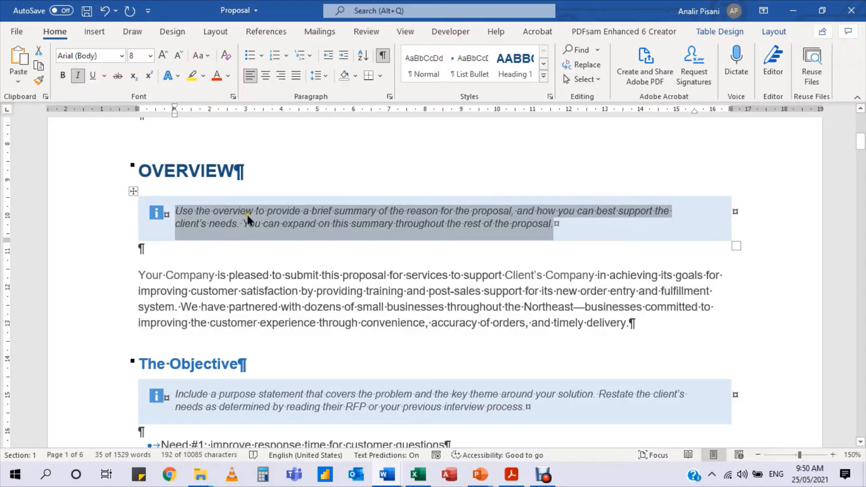
pyautogui.click(266, 301)
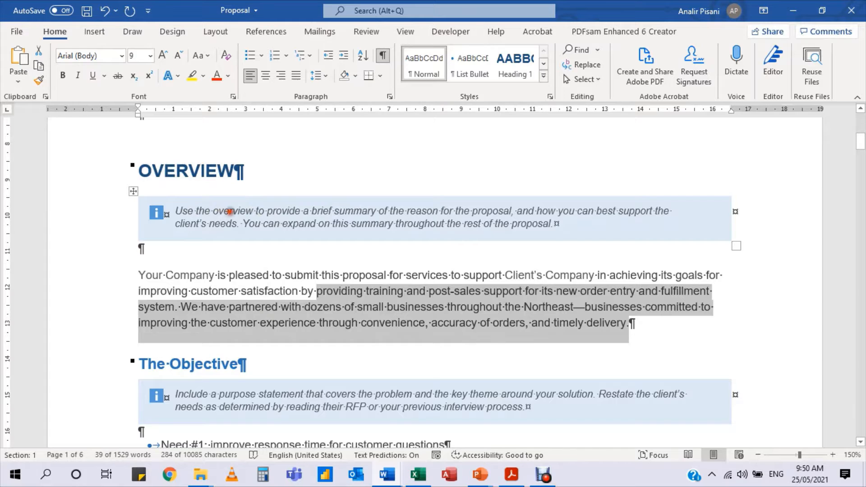
pyautogui.click(229, 211)
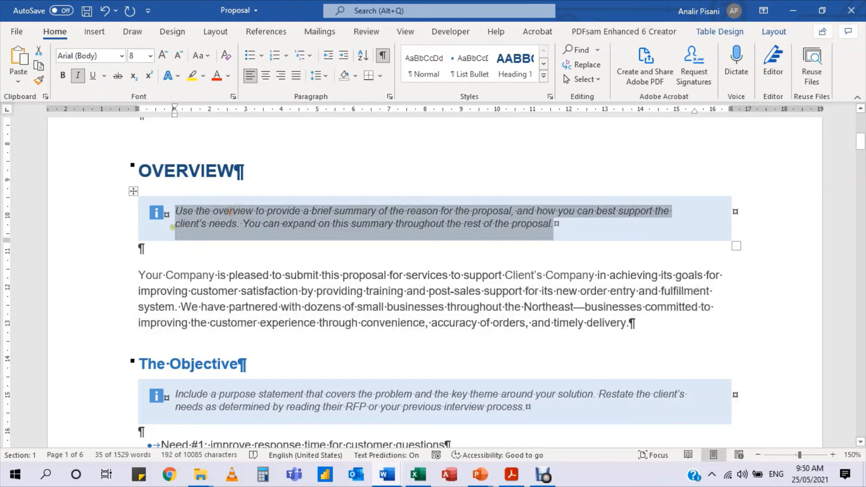
# Select the entire tip table under OVERVIEW, and likewise the one under The Objective
pyautogui.click(133, 193)
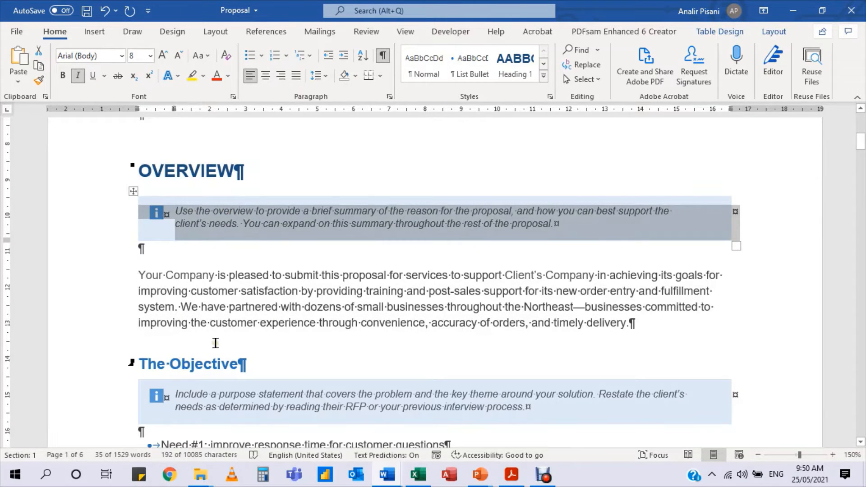
pyautogui.click(203, 403)
pyautogui.click(133, 375)
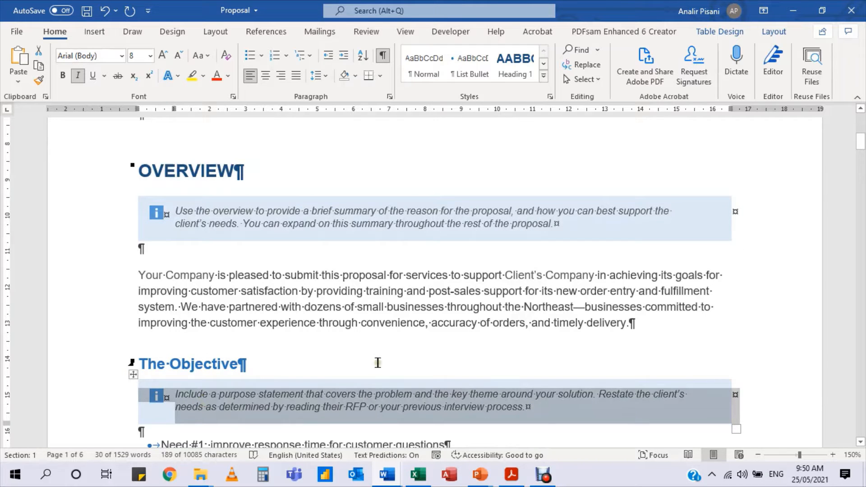
# Hide the formatting marks, select the tip text under OVERVIEW, and redisplay the marks to compare the table markers
pyautogui.click(385, 295)
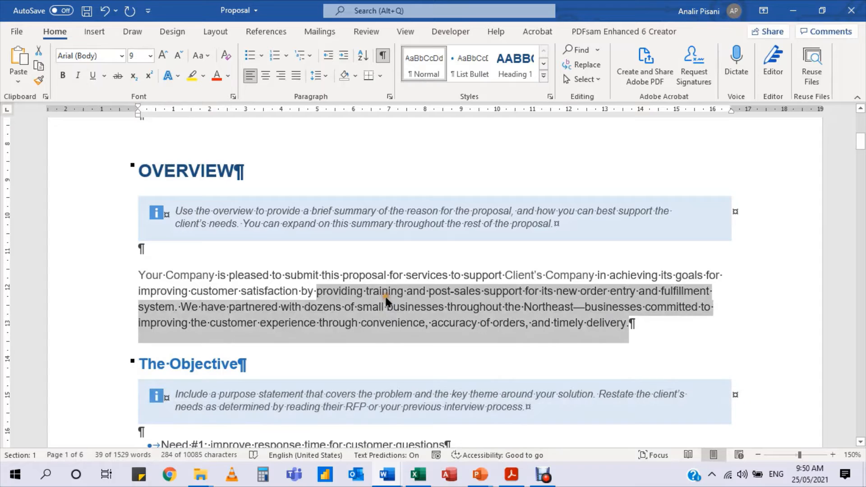
pyautogui.click(382, 55)
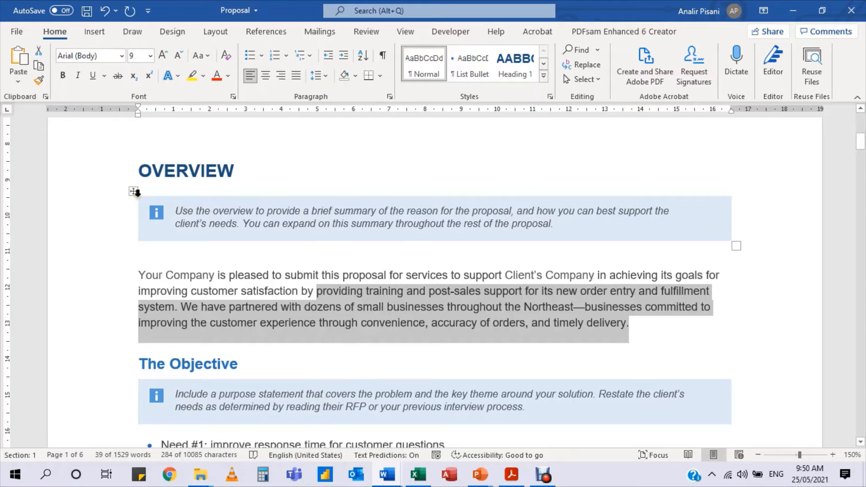
pyautogui.tripleClick(321, 212)
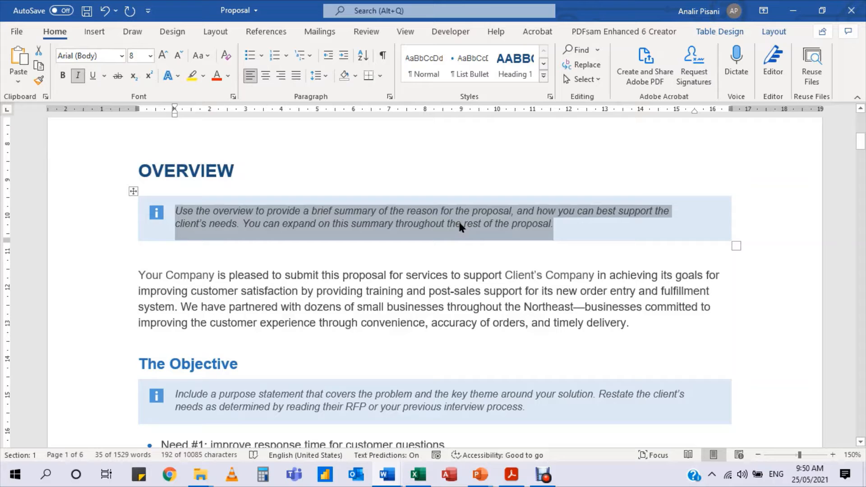
pyautogui.click(383, 55)
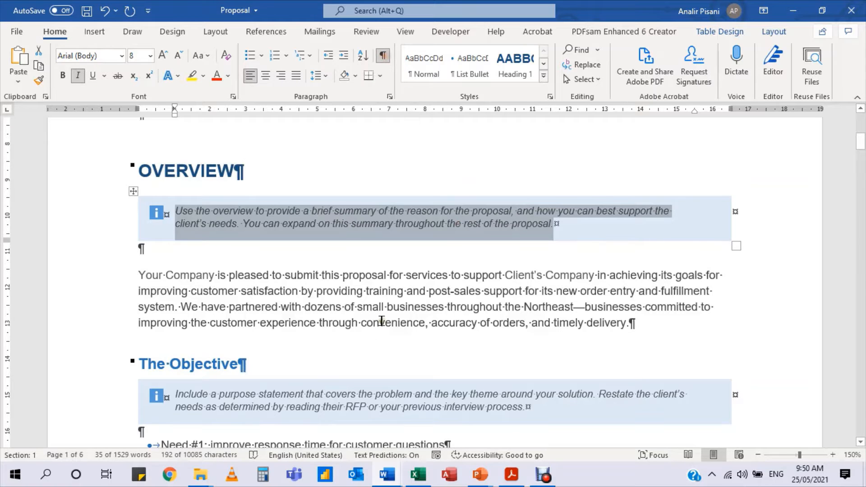
# Create a new blank document
pyautogui.hotkey('ctrl', 'n')
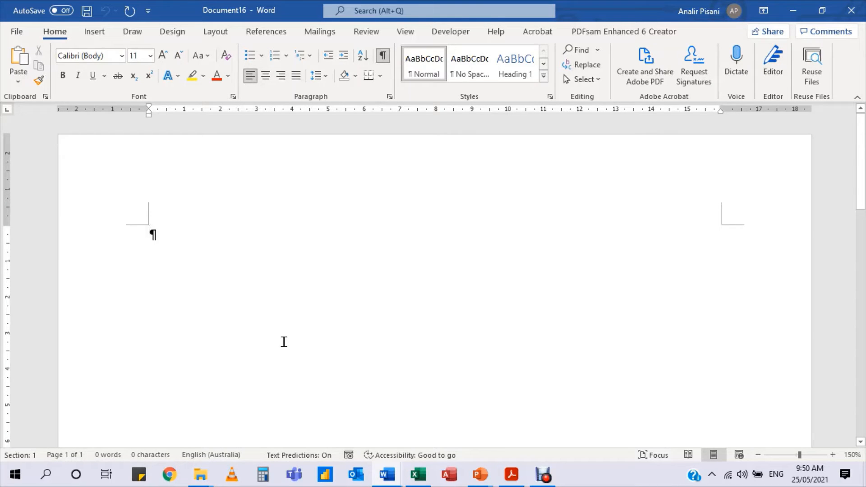
# Insert a table of three columns and three rows, and enter "Type" and "type" in the first two cells of its first row
pyautogui.click(90, 32)
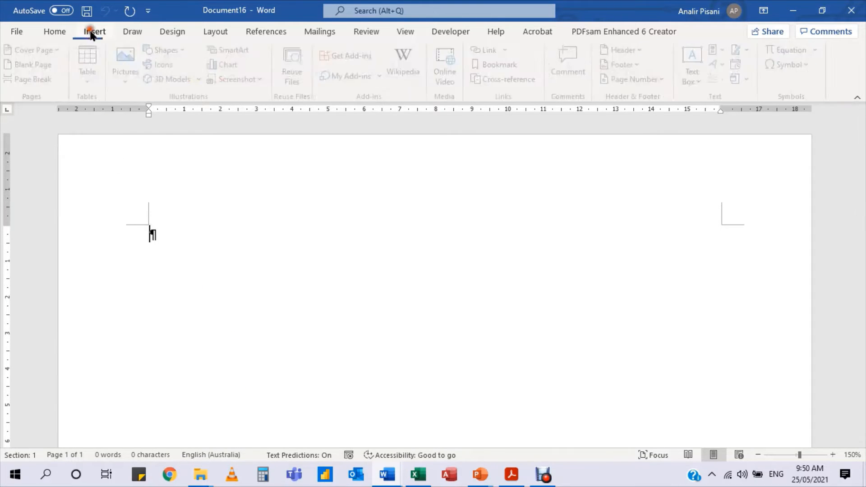
pyautogui.click(91, 81)
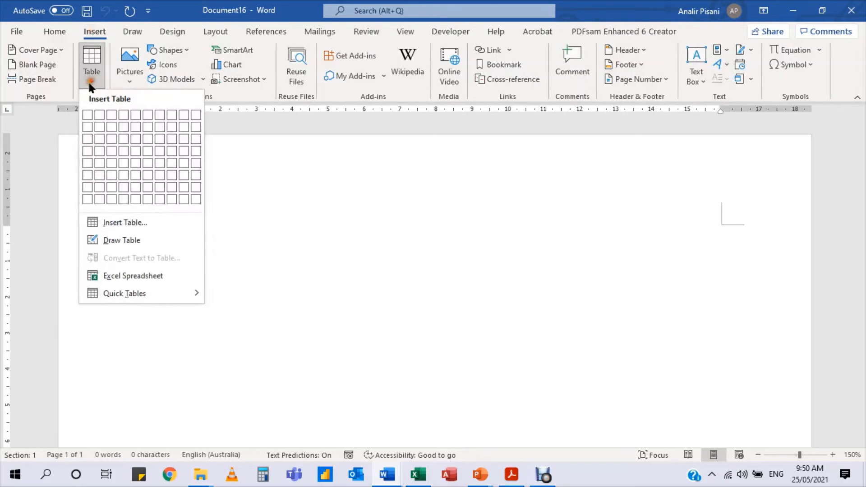
pyautogui.click(119, 140)
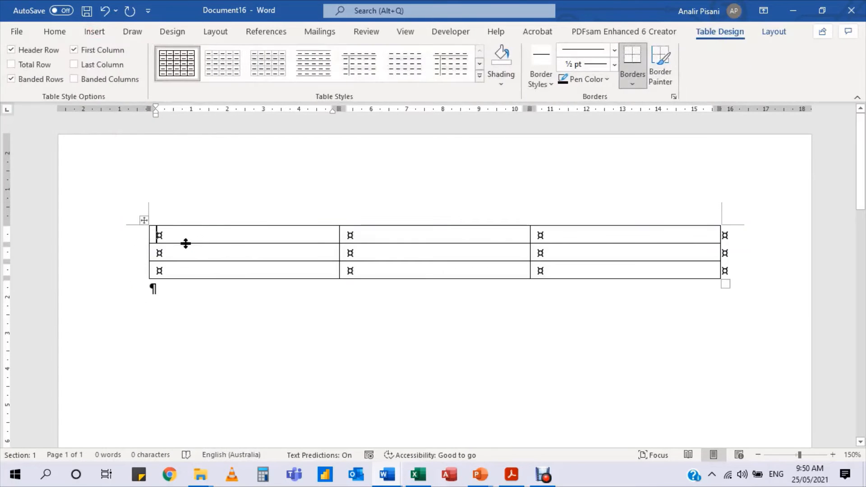
pyautogui.write('type')
pyautogui.press('Tab')
pyautogui.write('type')
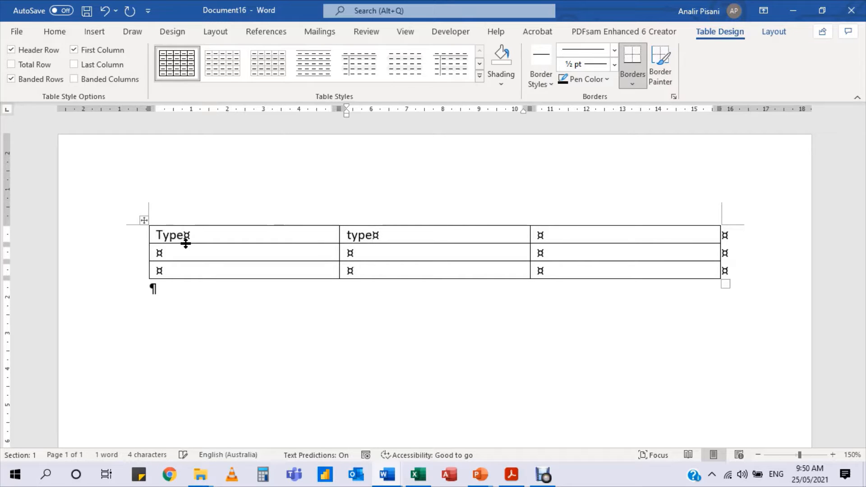
# Add eight empty paragraphs below the table
pyautogui.click(221, 301)
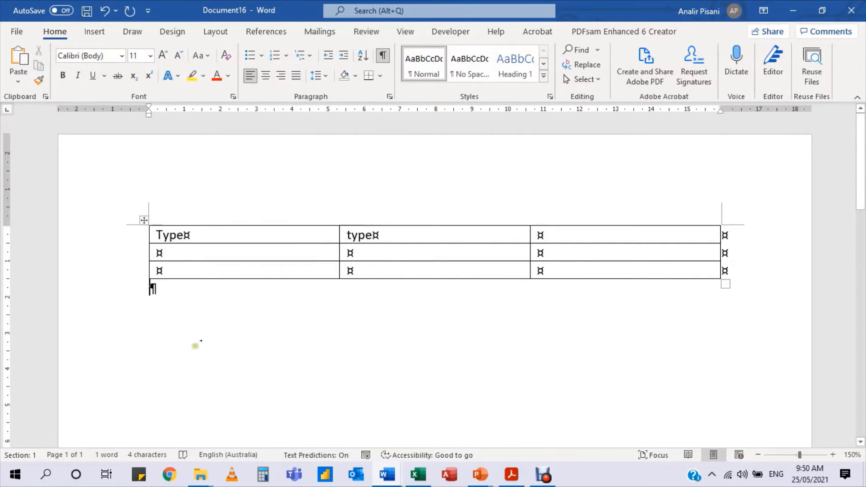
pyautogui.click(159, 233)
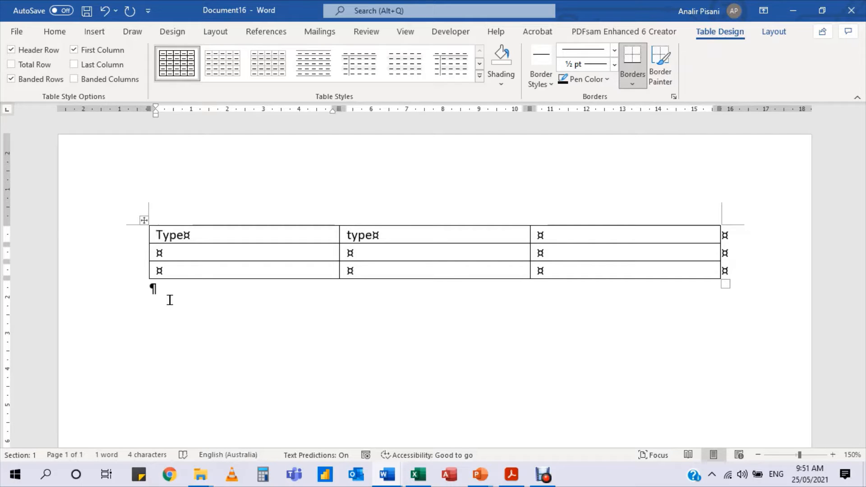
pyautogui.click(171, 299)
pyautogui.press('Return')
pyautogui.press('Return')
pyautogui.press('Return')
pyautogui.press('Return')
pyautogui.press('Return')
pyautogui.press('Return')
pyautogui.press('Return')
pyautogui.press('Return')
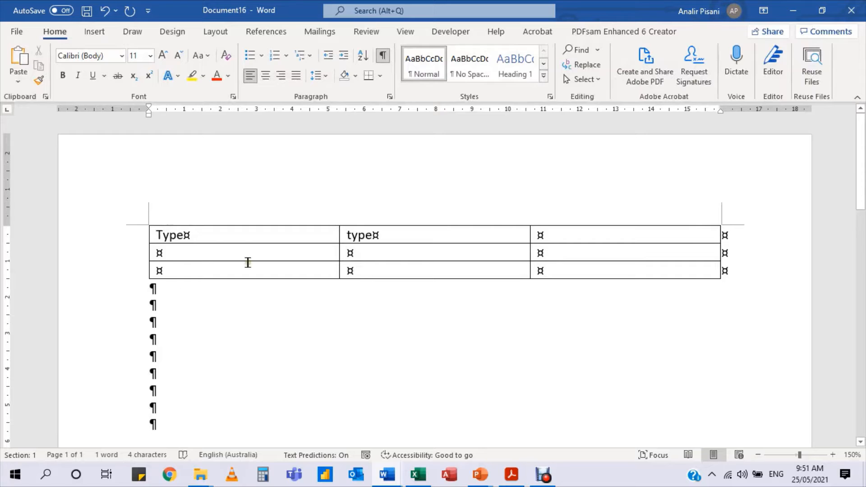
# Move the whole table down past three of the empty paragraphs, and undo the move
pyautogui.click(219, 234)
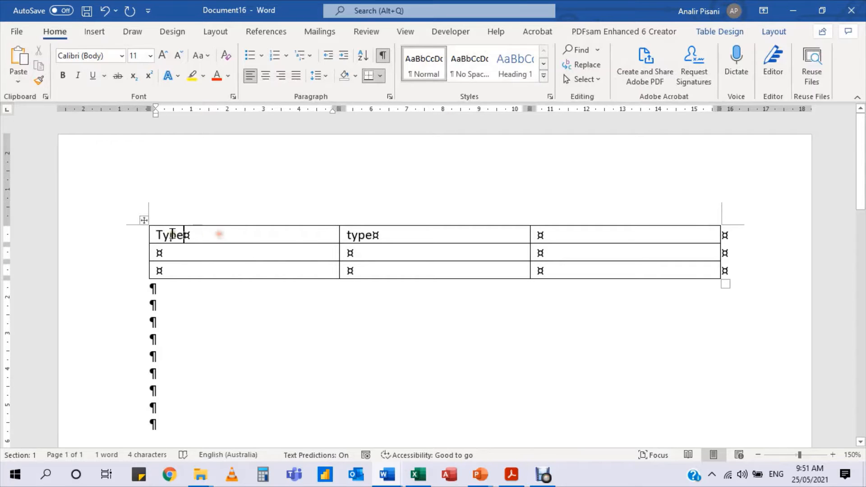
pyautogui.click(144, 220)
pyautogui.moveTo(148, 252); pyautogui.dragTo(148, 344)
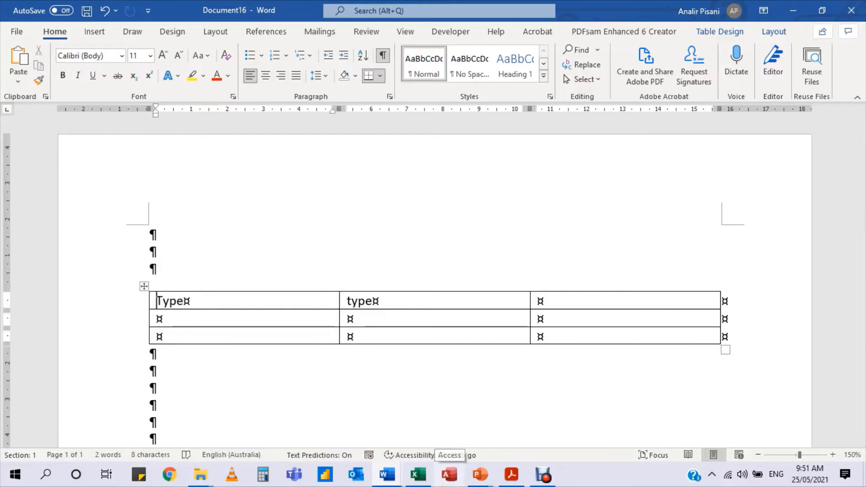
pyautogui.hotkey('ctrl', 'z')
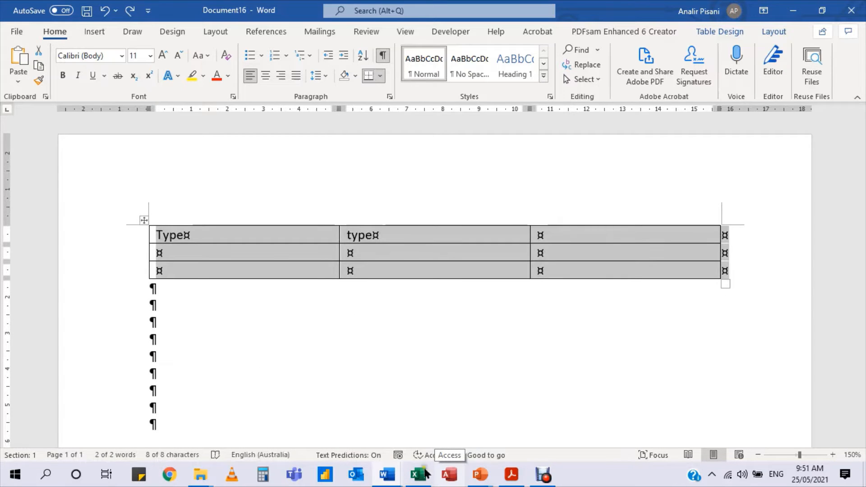
# Create a paragraph above the table from the start of its first cell, and enter three lines: "kjdflajsdfkljsaldfjsla", "asldfjlsdjkf" and "alskdjfl"
pyautogui.click(158, 236)
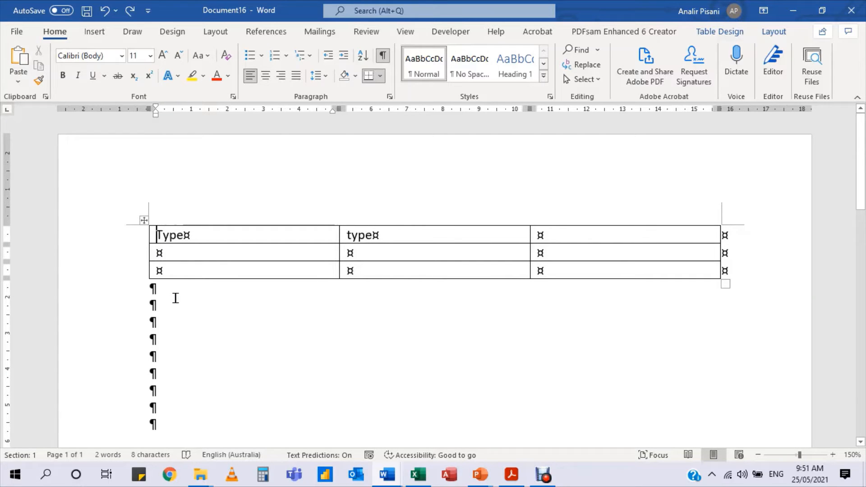
pyautogui.press('Return')
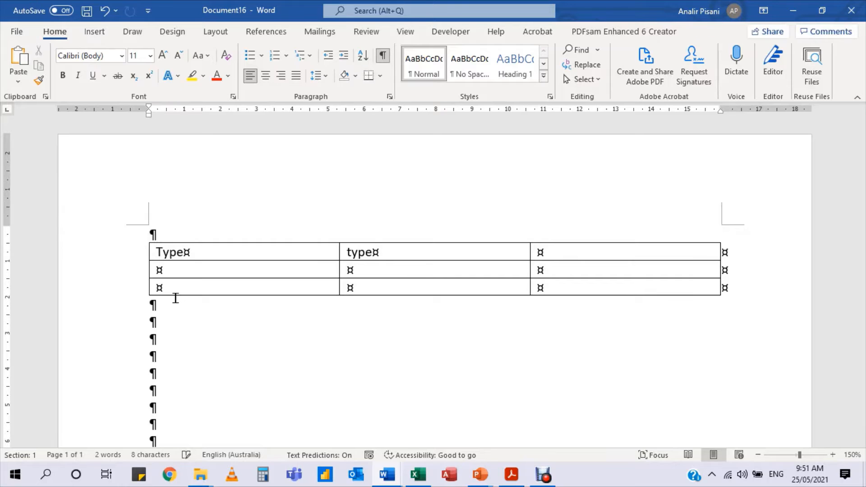
pyautogui.write('kjdflajsdfkljsaldfjsla')
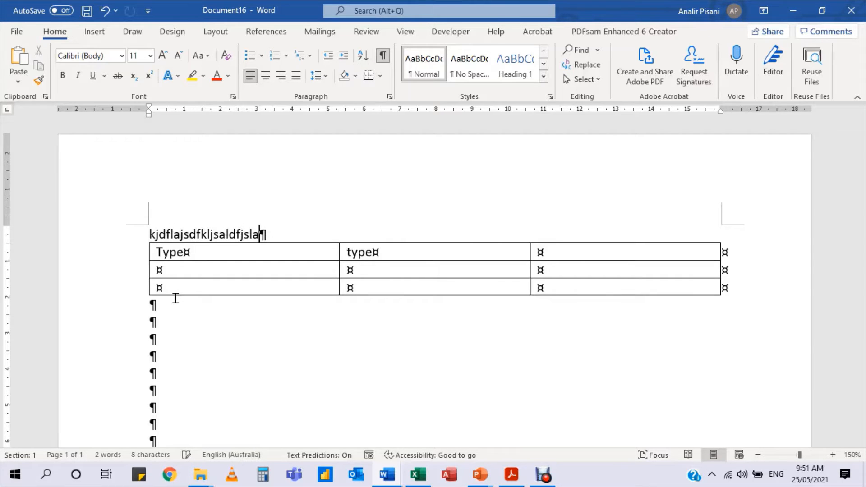
pyautogui.press('Return')
pyautogui.write('asldfjlsdjkf')
pyautogui.press('Return')
pyautogui.write('alskdjfl')
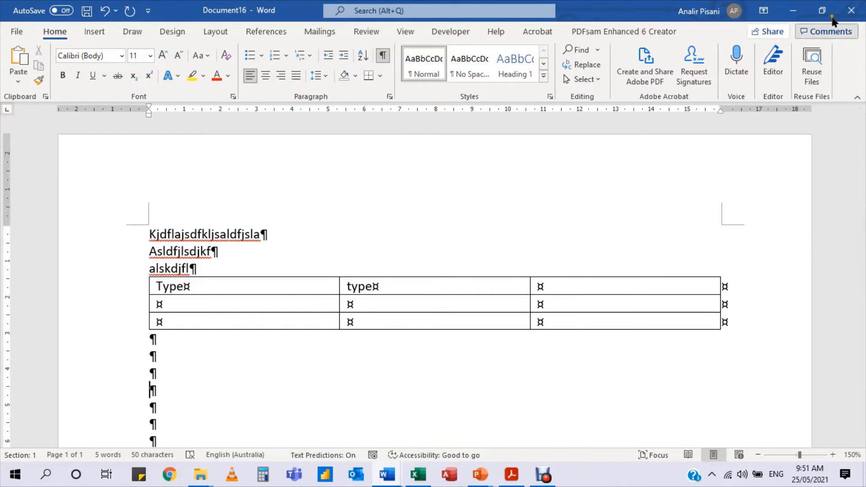
# Close the practice document without saving it
pyautogui.click(852, 17)
pyautogui.click(476, 303)
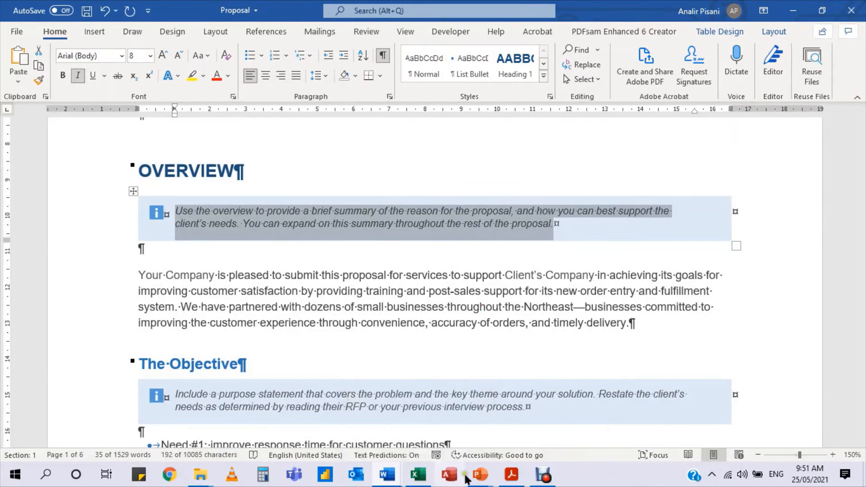
# Check the Overview slide's speaker notes on tables in PowerPoint, and return to the Proposal document in Word
pyautogui.moveTo(490, 470)
pyautogui.click(546, 424)
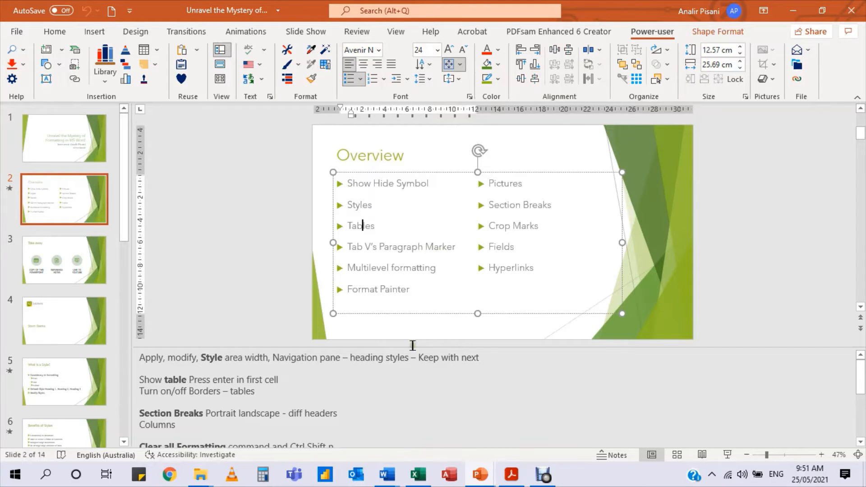
pyautogui.moveTo(394, 481)
pyautogui.click(492, 426)
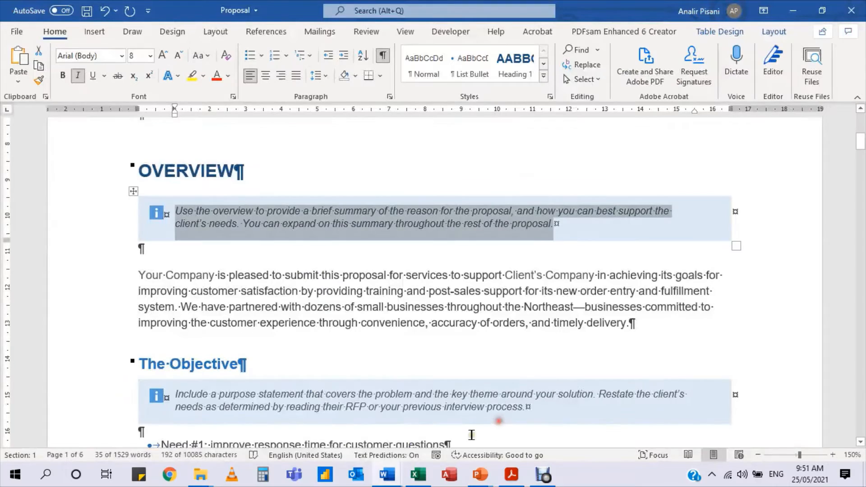
# Zoom out to 80% and select the OVERVIEW body text from "providing training" to "timely delivery."
pyautogui.click(292, 294)
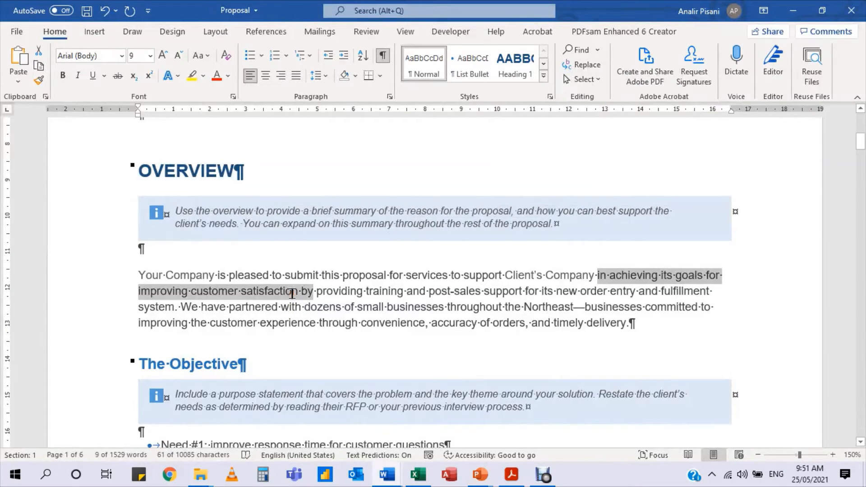
pyautogui.keyDown('ctrl'); pyautogui.scroll(-6, 292, 294); pyautogui.keyUp('ctrl')
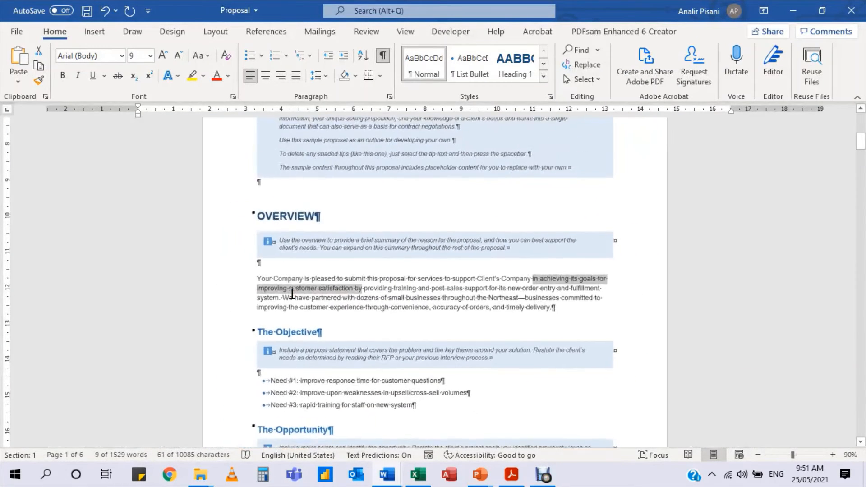
pyautogui.keyDown('ctrl'); pyautogui.scroll(-1, 292, 294); pyautogui.keyUp('ctrl')
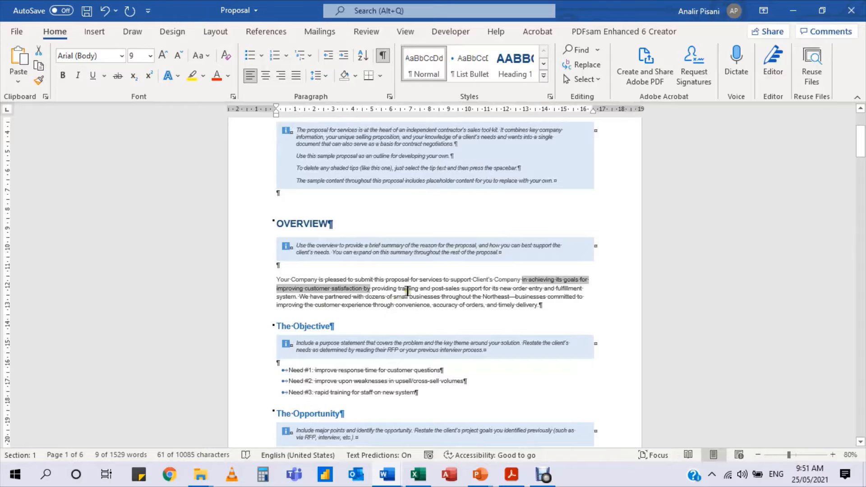
pyautogui.moveTo(371, 288); pyautogui.dragTo(539, 310)
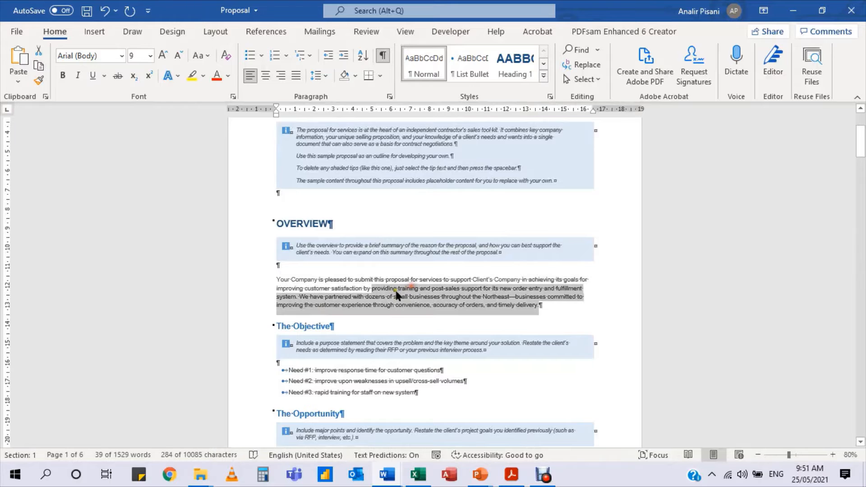
# Look through the preset page margins without applying any of them
pyautogui.click(216, 32)
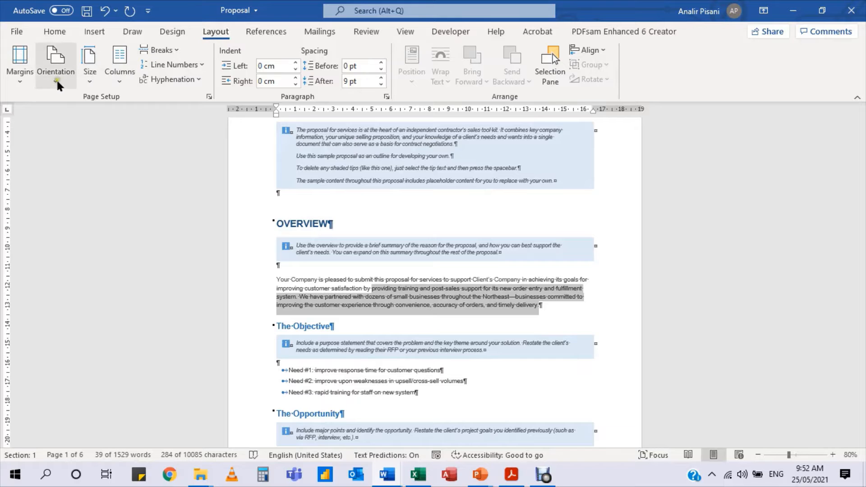
pyautogui.click(13, 81)
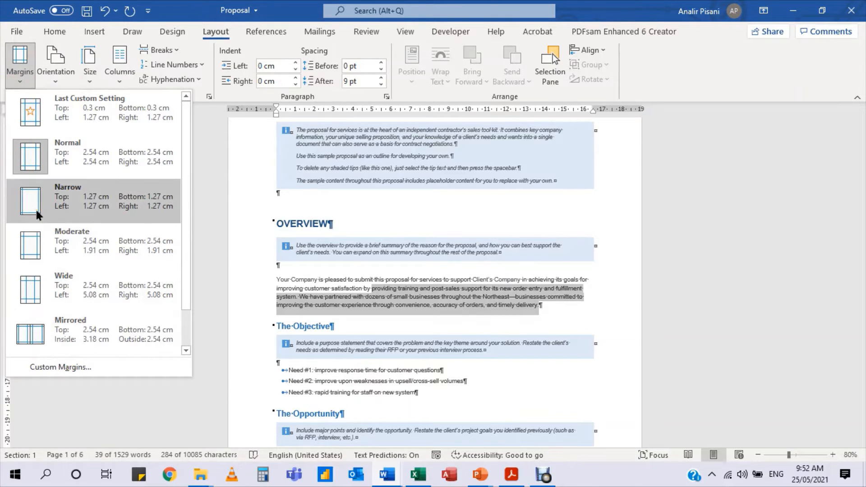
pyautogui.click(377, 250)
# Indent everything from the blank line above the first tip table through the OVERVIEW paragraph by 4 cm, and undo the indent
pyautogui.scroll(3, 376, 291)
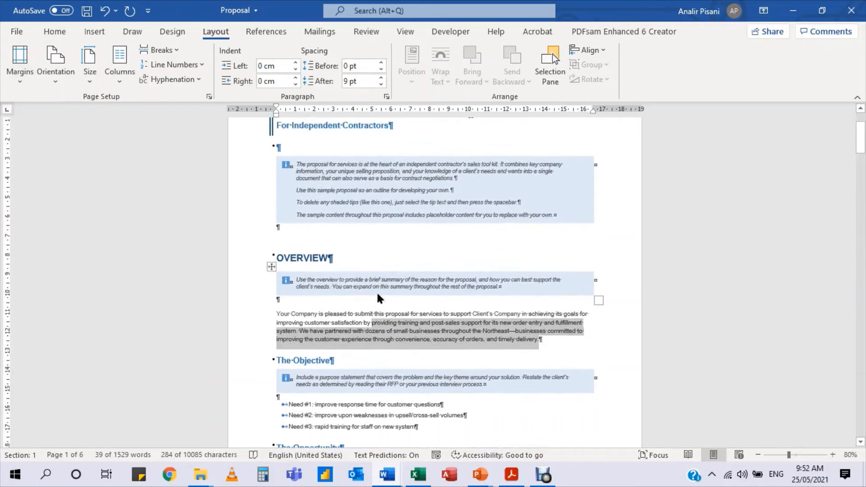
pyautogui.moveTo(290, 179); pyautogui.dragTo(555, 290)
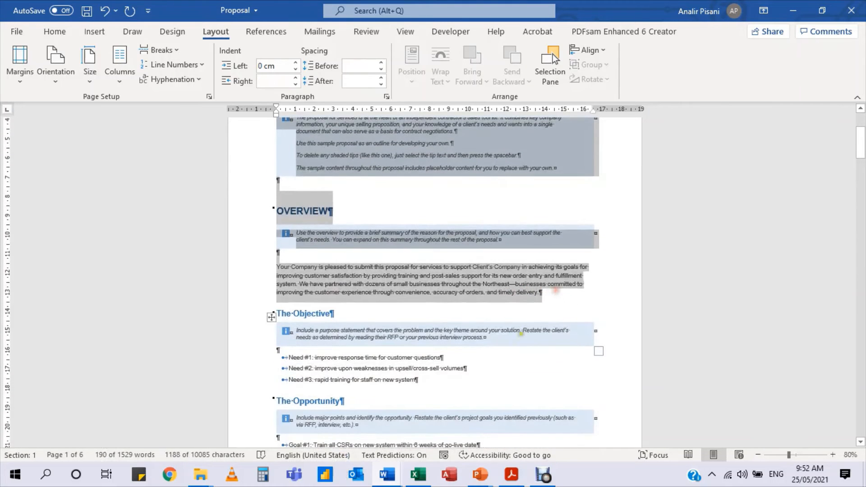
pyautogui.scroll(2, 274, 119)
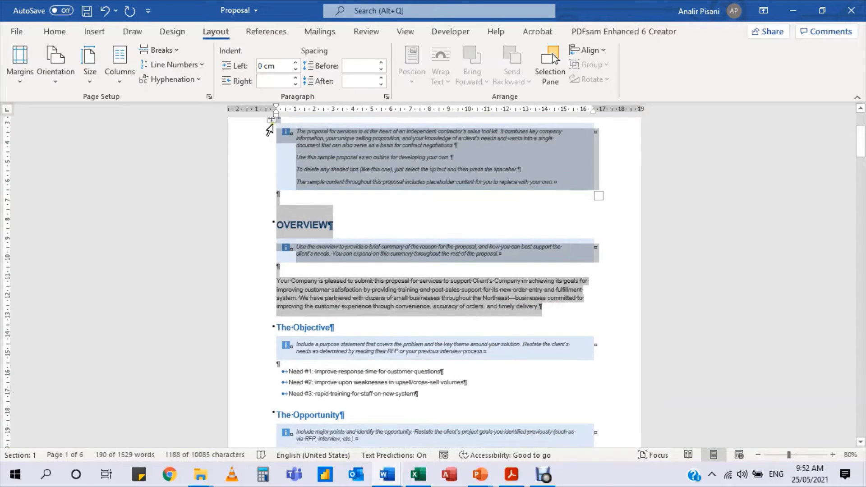
pyautogui.moveTo(276, 117); pyautogui.dragTo(353, 123)
pyautogui.click(497, 283)
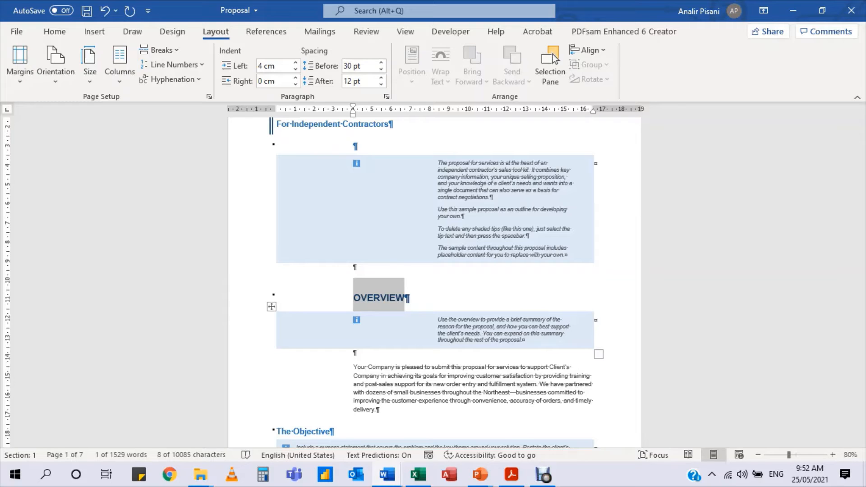
pyautogui.hotkey('ctrl', 'z')
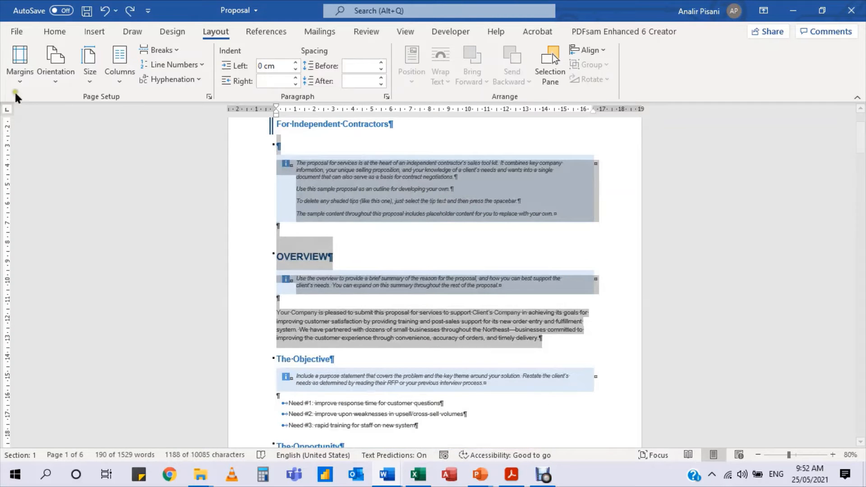
# Examine the margin presets again, including the last custom setting, and dismiss them without a choice
pyautogui.click(19, 80)
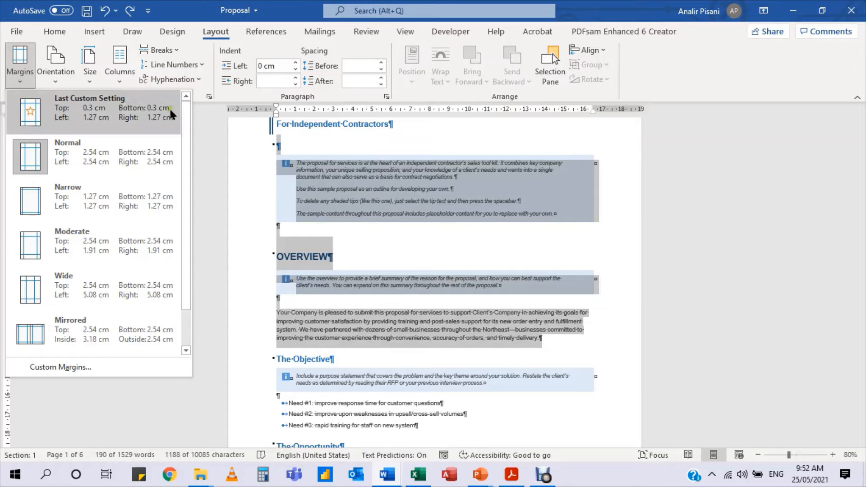
pyautogui.click(404, 200)
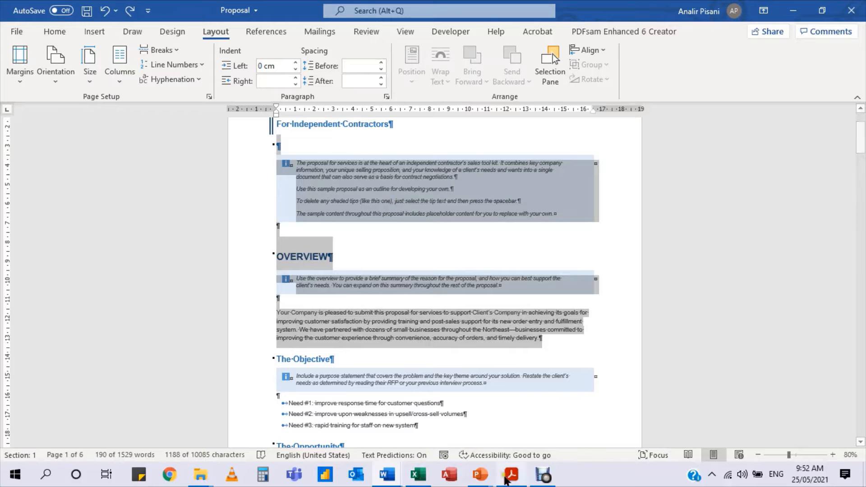
# Switch to the formatting presentation in PowerPoint to read the Overview slide's notes for the next topic
pyautogui.moveTo(390, 477)
pyautogui.moveTo(480, 474)
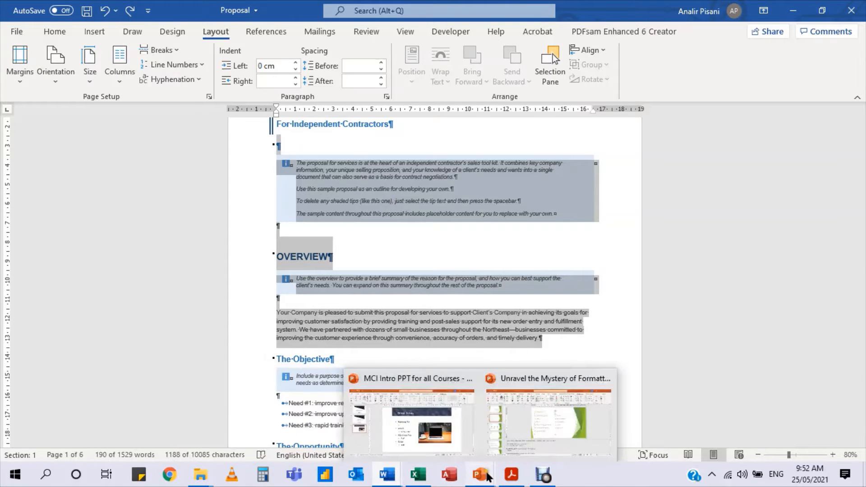
pyautogui.click(520, 428)
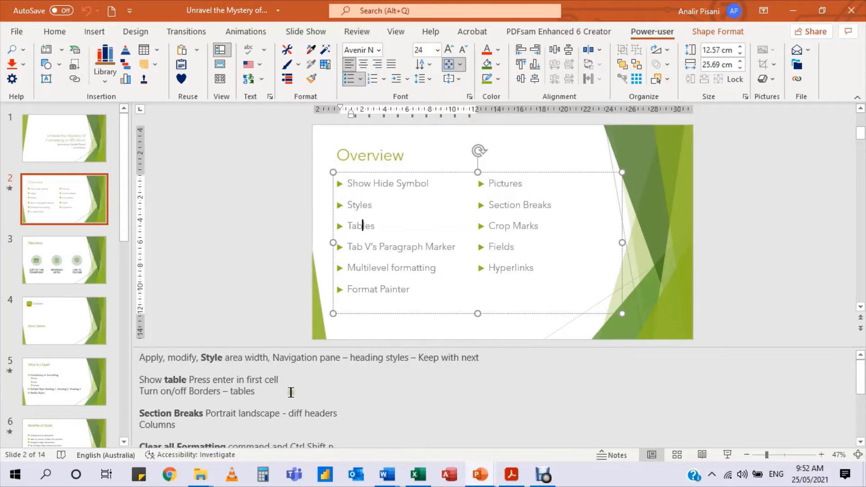
# Switch to the "The-Planets - hyperlinks" document in Word
pyautogui.moveTo(393, 479)
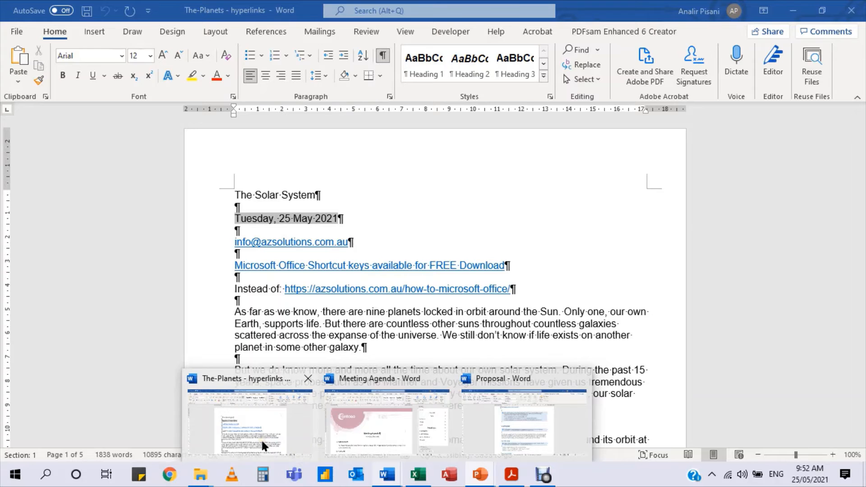
pyautogui.moveTo(521, 430)
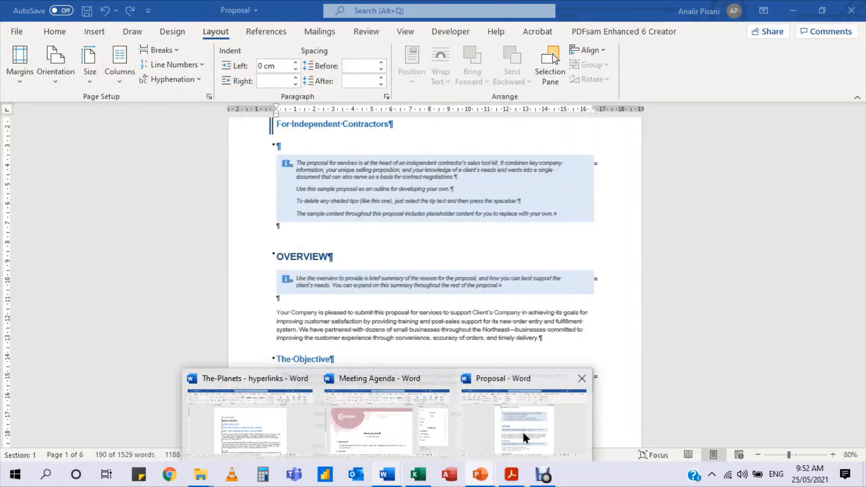
pyautogui.click(310, 426)
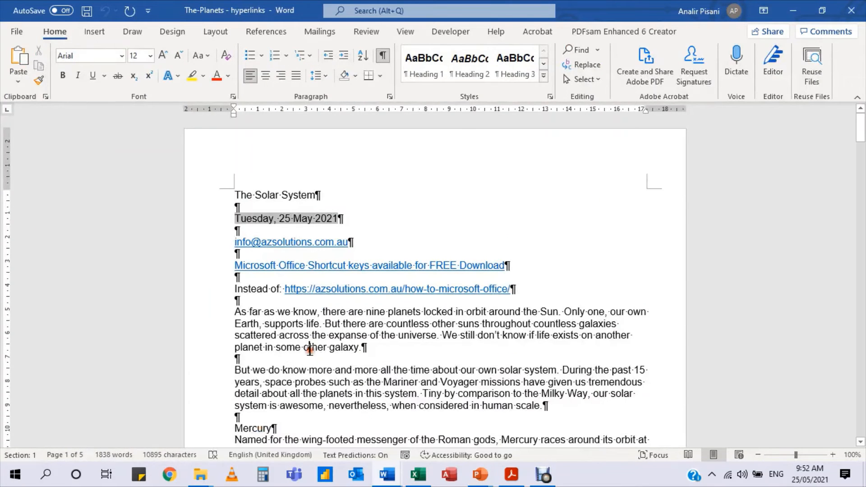
# Change the font colour of the "Geology" heading in the Mercury section to red
pyautogui.scroll(-8, 309, 349)
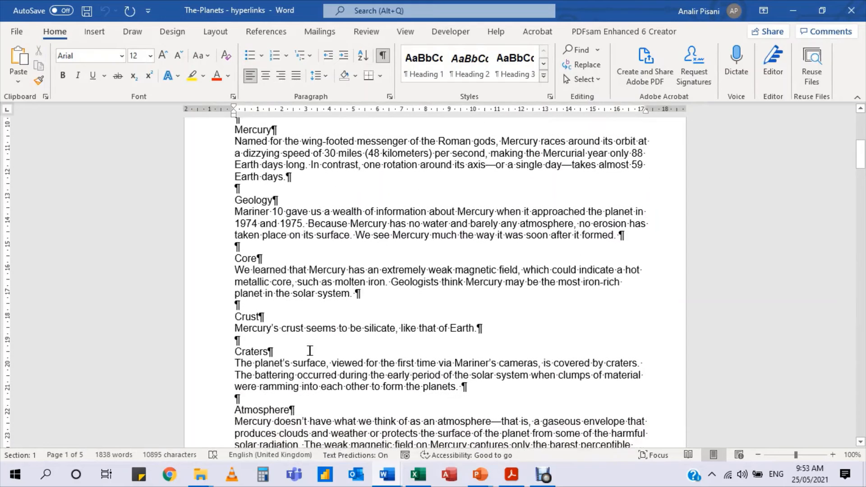
pyautogui.doubleClick(252, 194)
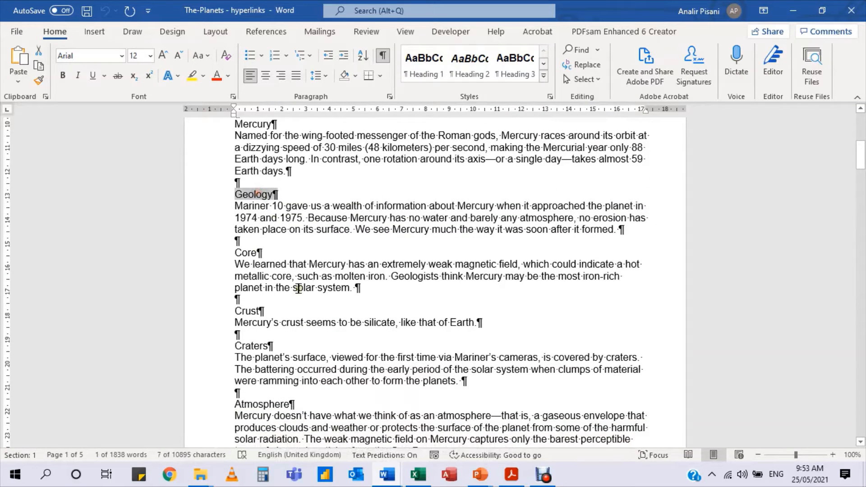
pyautogui.click(219, 78)
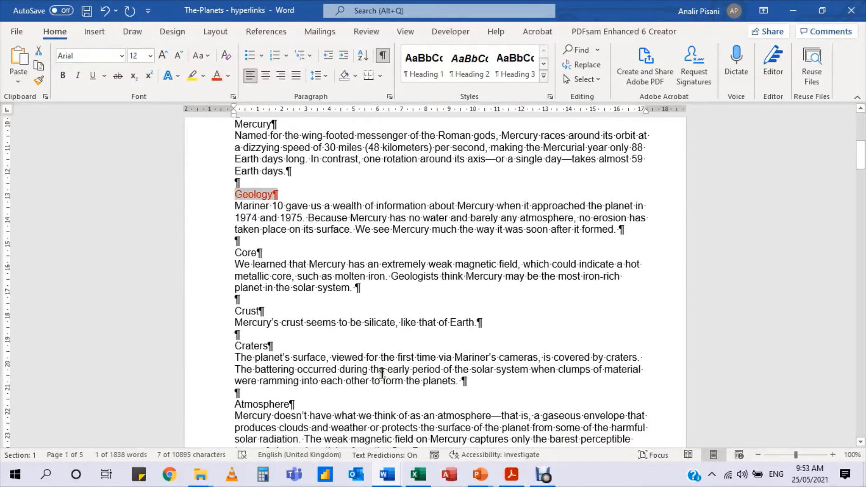
# Copy the red heading formatting with single-use Format Painter to "Core" and to "Crust", and undo both applications
pyautogui.scroll(-1, 405, 336)
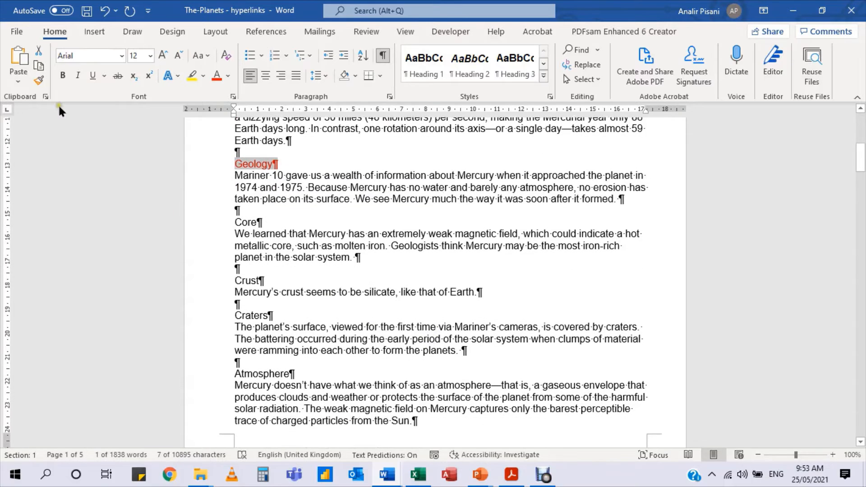
pyautogui.click(39, 83)
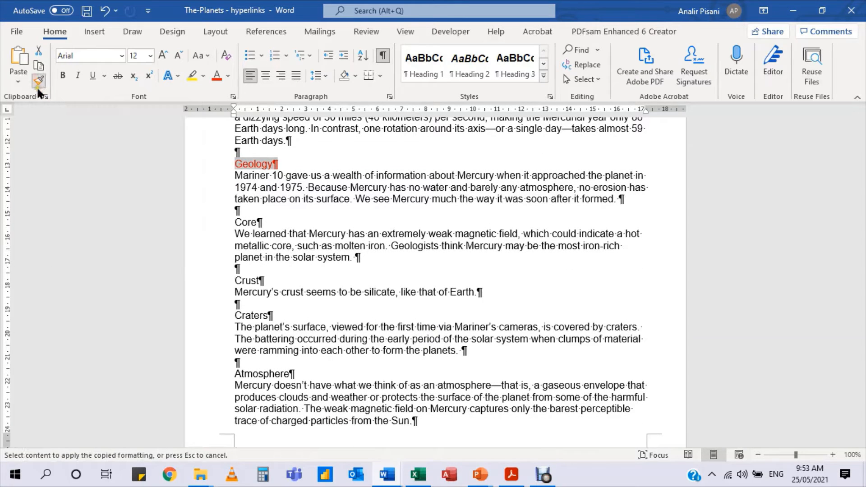
pyautogui.click(241, 223)
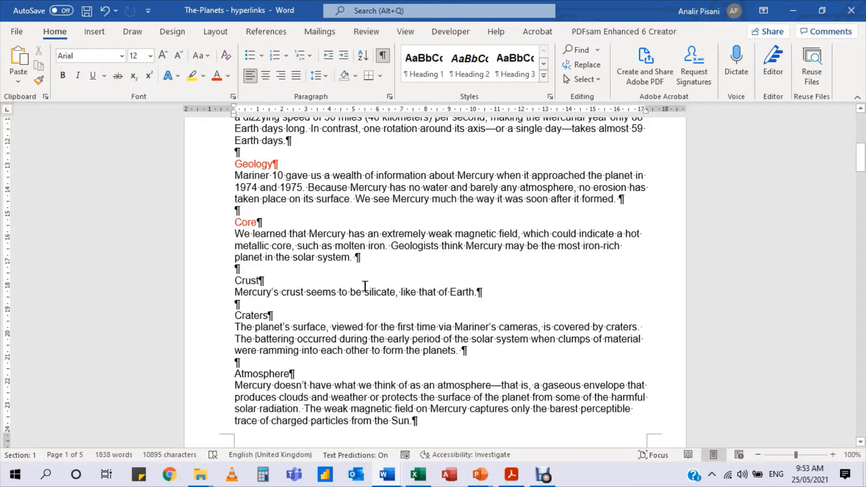
pyautogui.click(38, 82)
pyautogui.click(242, 280)
pyautogui.hotkey('ctrl', 'z')
pyautogui.hotkey('ctrl', 'z')
# Copy the "Geology" heading's formatting to the "Core", "Crust", "Craters" and "Atmosphere" headings with Format Painter kept active for multiple uses
pyautogui.click(260, 164)
pyautogui.click(43, 81)
pyautogui.click(246, 223)
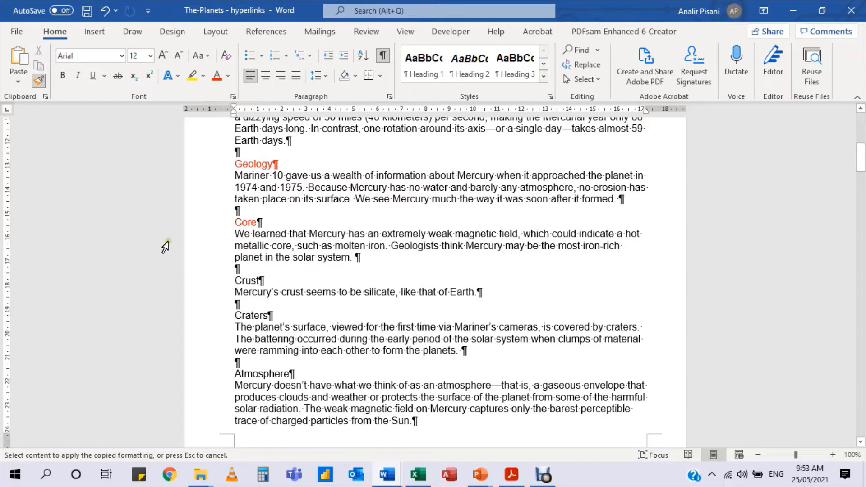
pyautogui.click(244, 281)
pyautogui.click(250, 314)
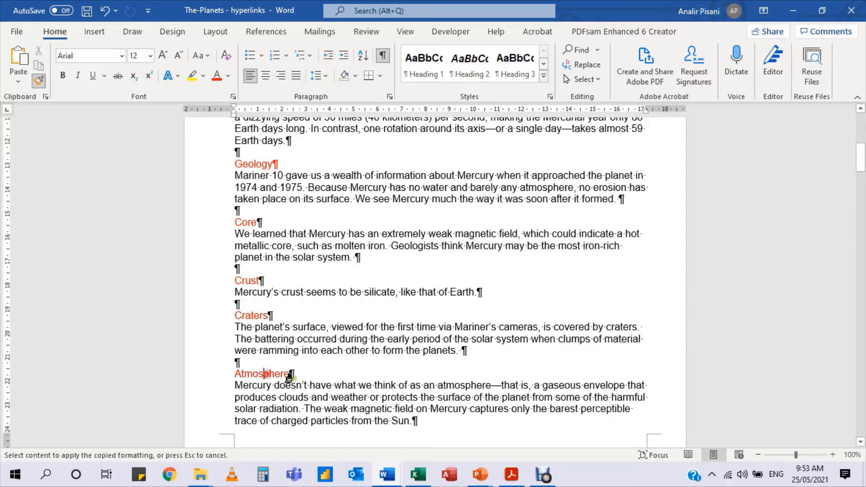
pyautogui.click(262, 374)
# Paint the same formatting onto "basaltic" and "nickel core. The geologic" in the Venus Geology paragraph, and turn off Format Painter
pyautogui.scroll(-5, 348, 375)
pyautogui.scroll(-5, 348, 375)
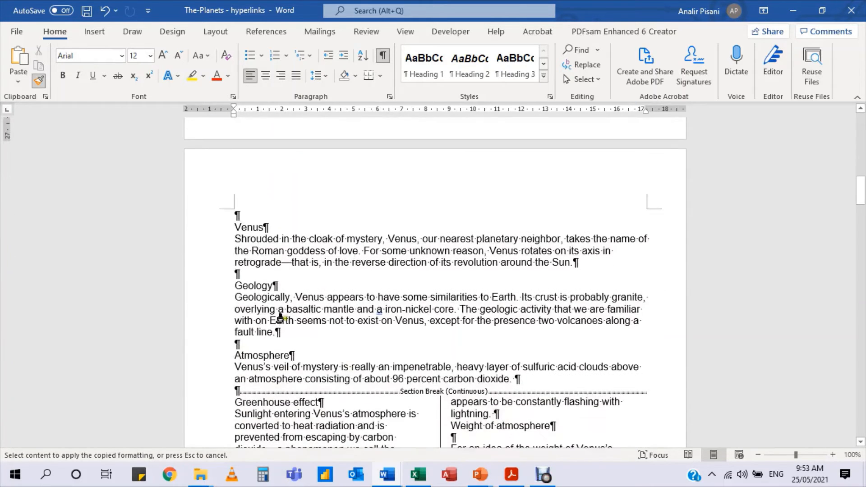
pyautogui.moveTo(287, 310); pyautogui.dragTo(320, 310)
pyautogui.moveTo(404, 310); pyautogui.dragTo(518, 311)
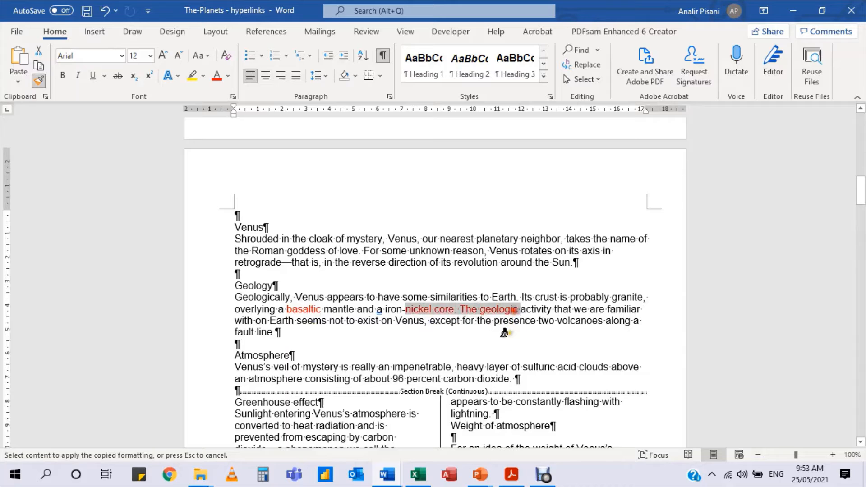
pyautogui.click(37, 81)
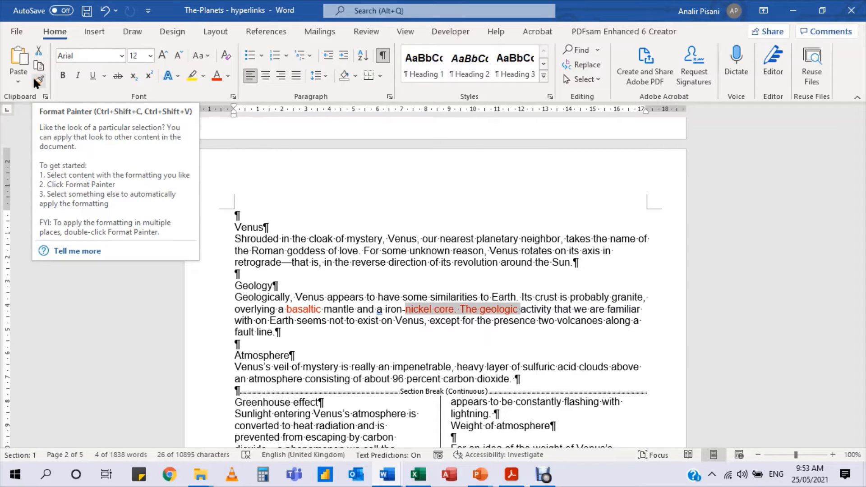
pyautogui.click(287, 261)
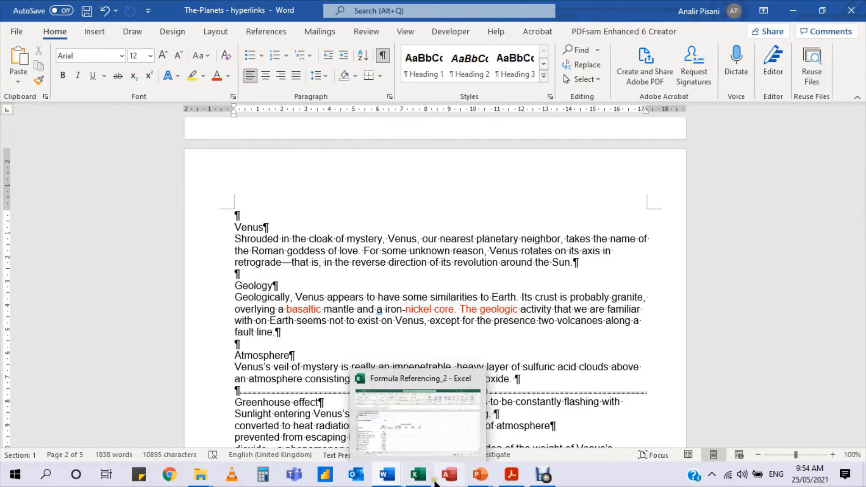
# Switch to the PowerPoint presentation to check the Overview slide for the next topic, and return to "The-Planets - hyperlinks" in Word
pyautogui.moveTo(480, 474)
pyautogui.click(563, 435)
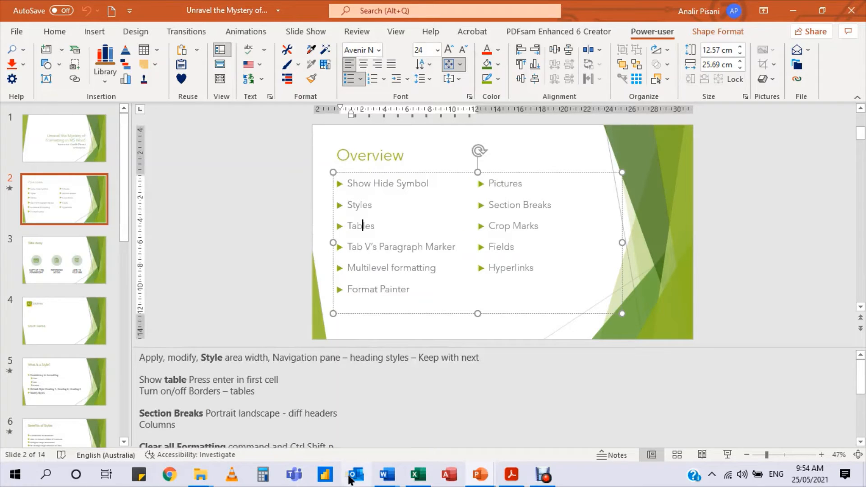
pyautogui.moveTo(391, 483)
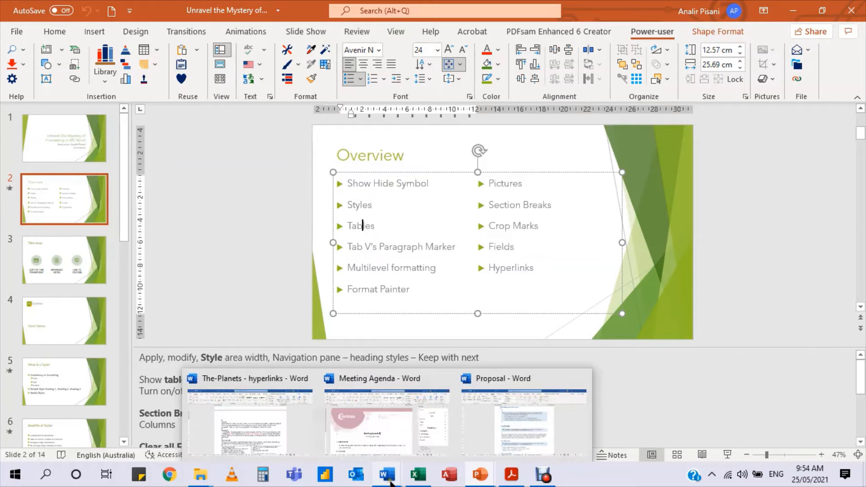
pyautogui.click(258, 446)
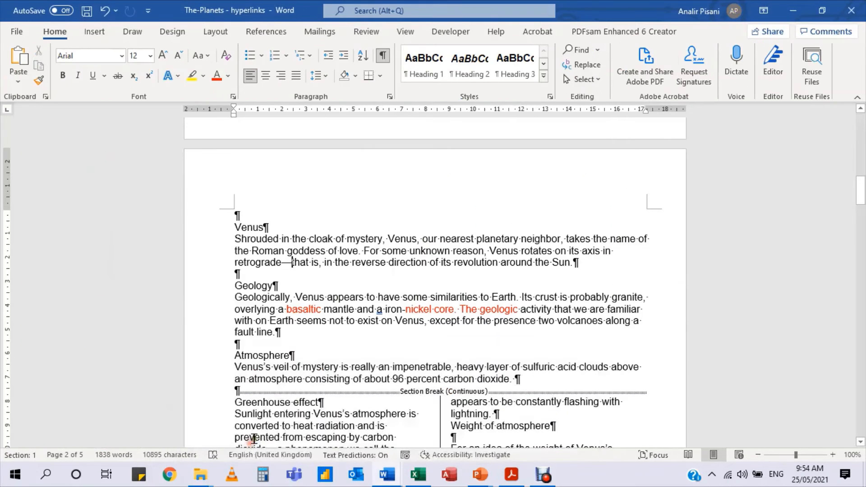
# Start inserting a picture from this device at the blank line above Mercury's "Geology" heading
pyautogui.scroll(-3, 391, 329)
pyautogui.scroll(12, 392, 329)
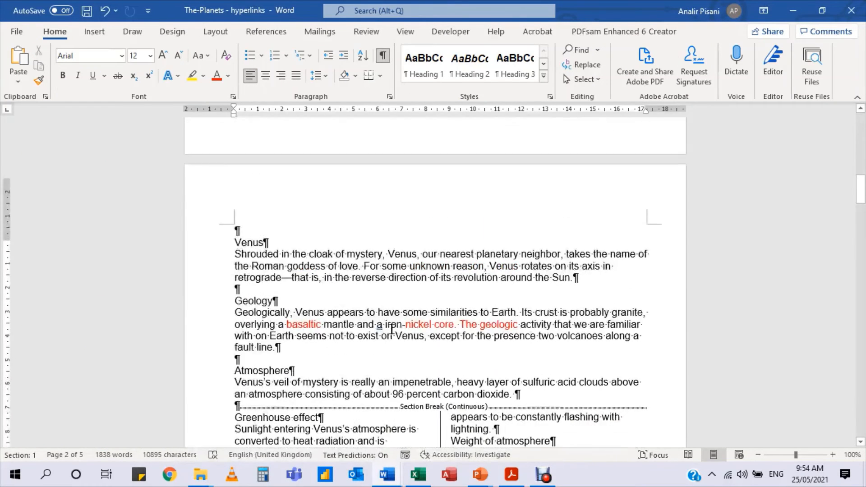
pyautogui.scroll(3, 392, 330)
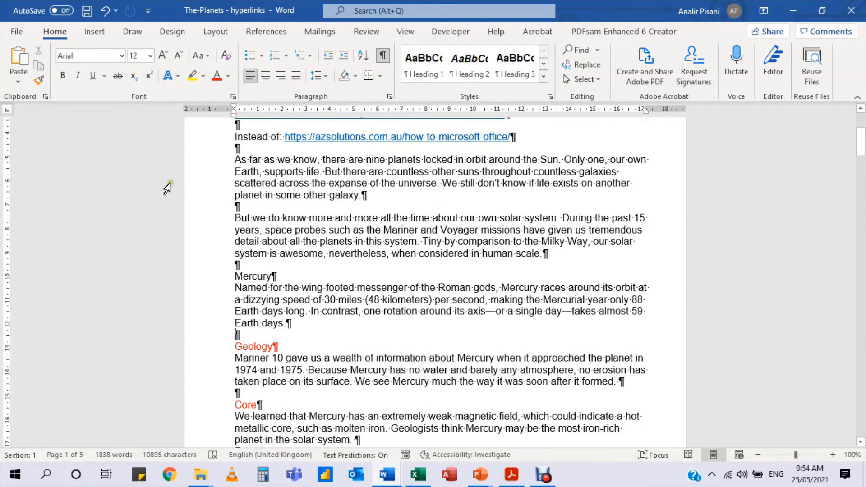
pyautogui.click(95, 32)
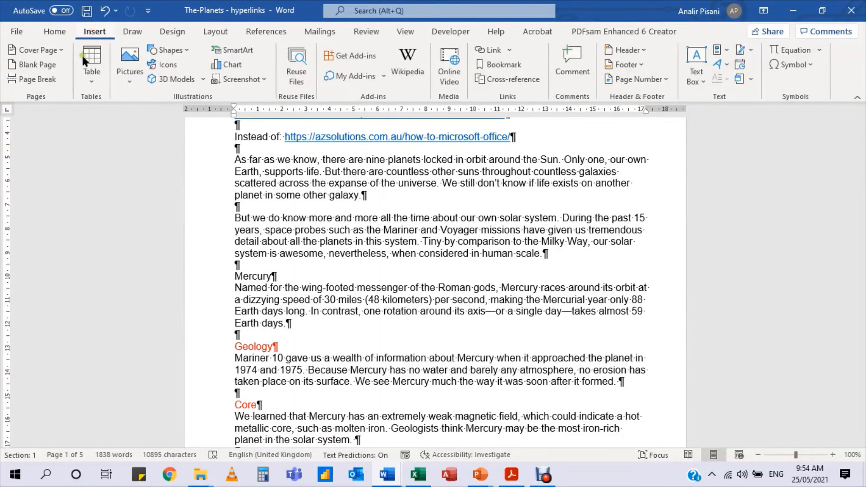
pyautogui.click(130, 80)
pyautogui.click(154, 120)
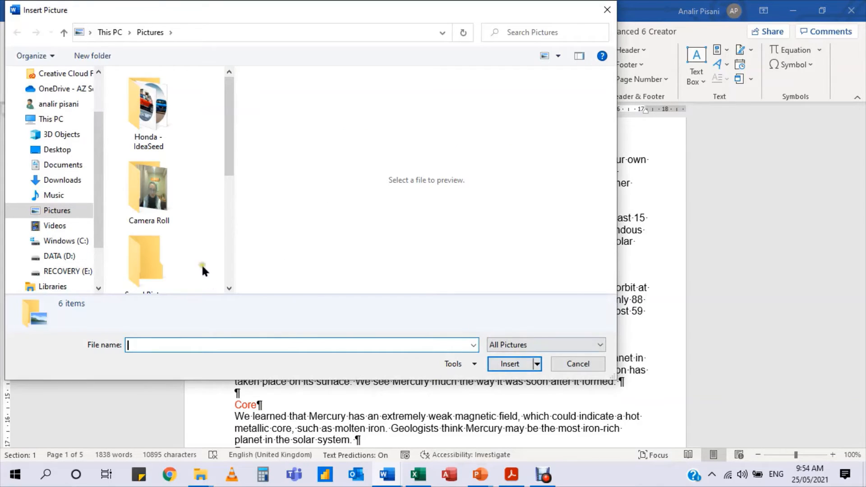
# Browse to the "aa images for web" folder inside the Images folder
pyautogui.scroll(-4, 208, 275)
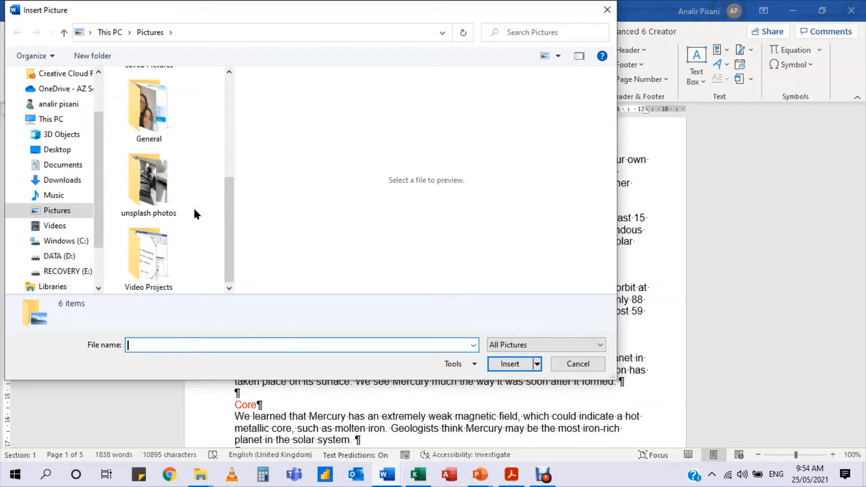
pyautogui.click(160, 196)
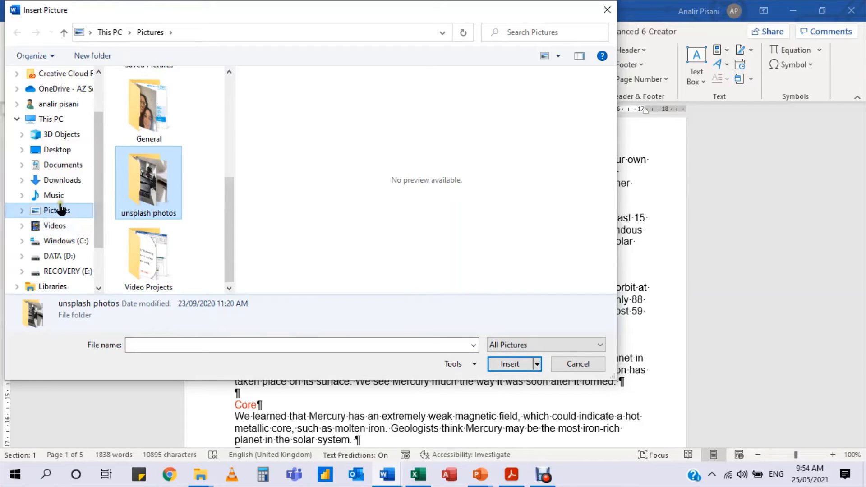
pyautogui.scroll(2, 61, 207)
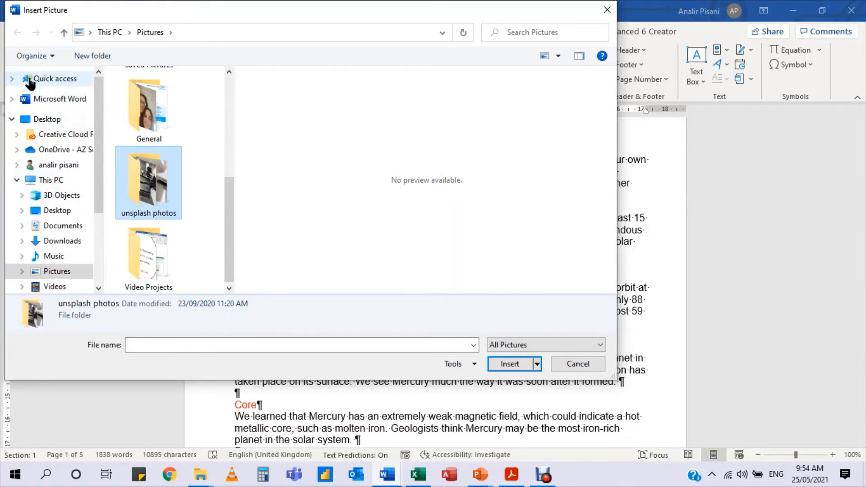
pyautogui.scroll(-1, 71, 264)
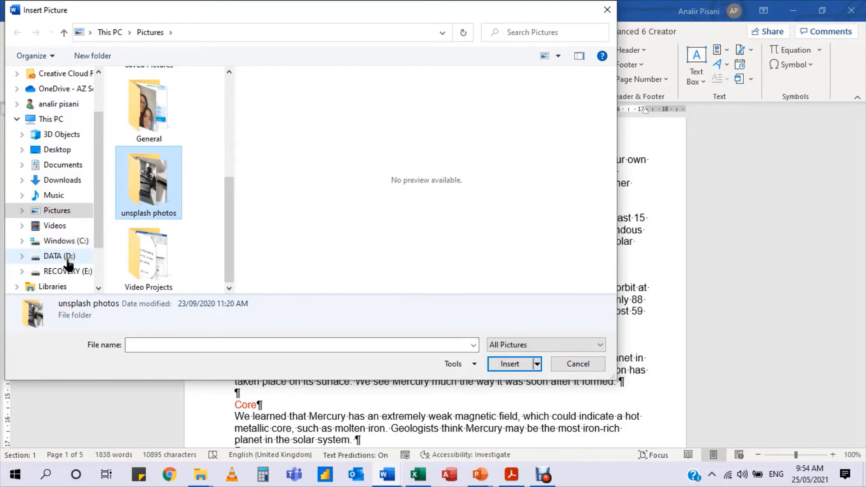
pyautogui.scroll(2, 36, 126)
pyautogui.click(11, 79)
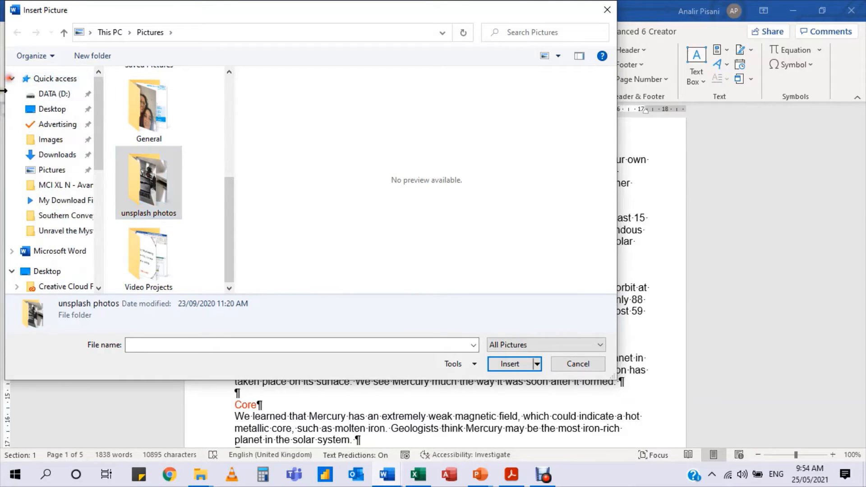
pyautogui.click(58, 141)
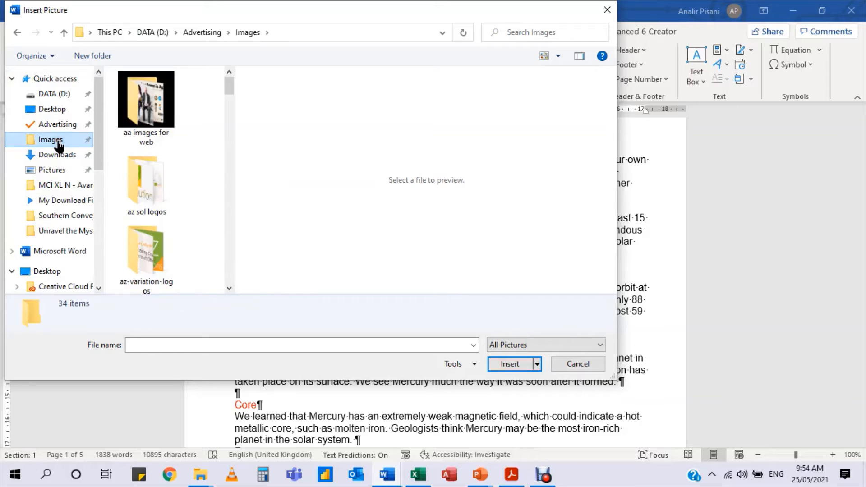
pyautogui.scroll(-1, 182, 242)
pyautogui.scroll(1, 182, 242)
pyautogui.doubleClick(146, 106)
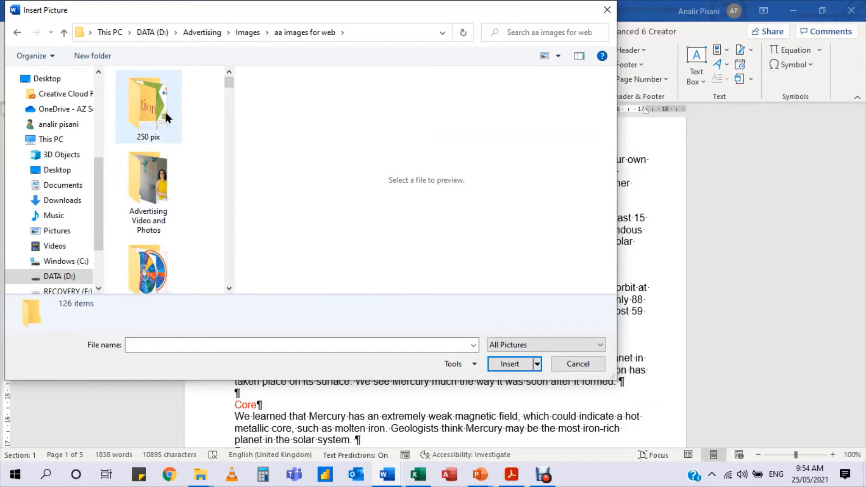
# Insert the picture "4 people dark suite white background jump in air"
pyautogui.scroll(-2, 207, 239)
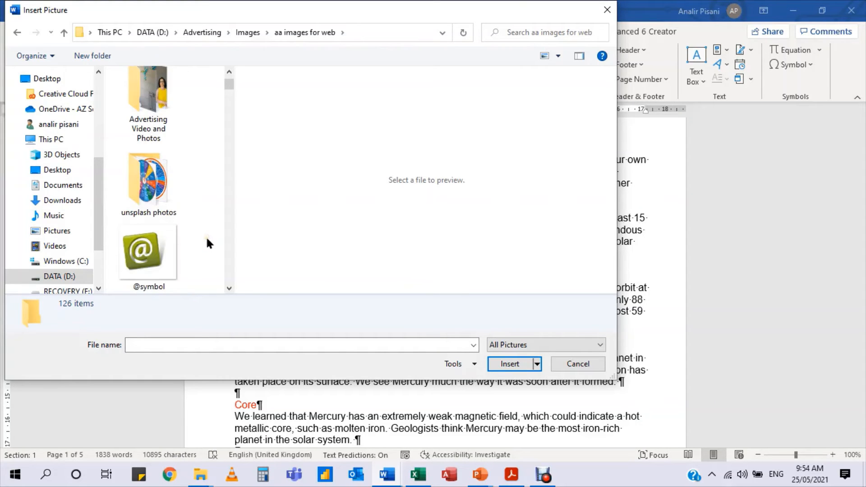
pyautogui.scroll(-2, 207, 244)
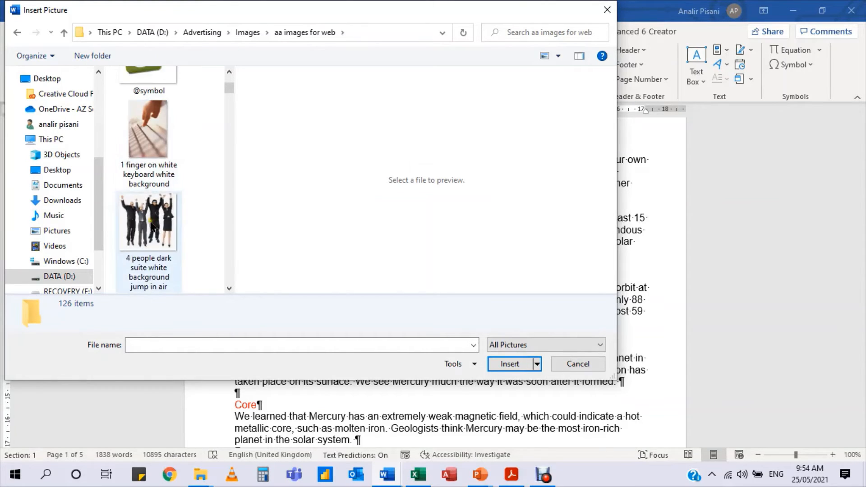
pyautogui.click(167, 212)
pyautogui.click(509, 363)
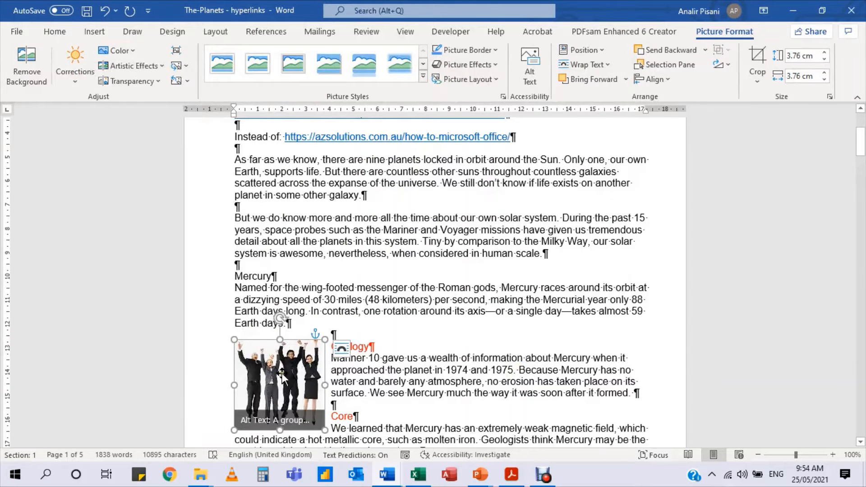
# Set the inserted picture's layout to In Line with Text and deselect the picture
pyautogui.click(341, 348)
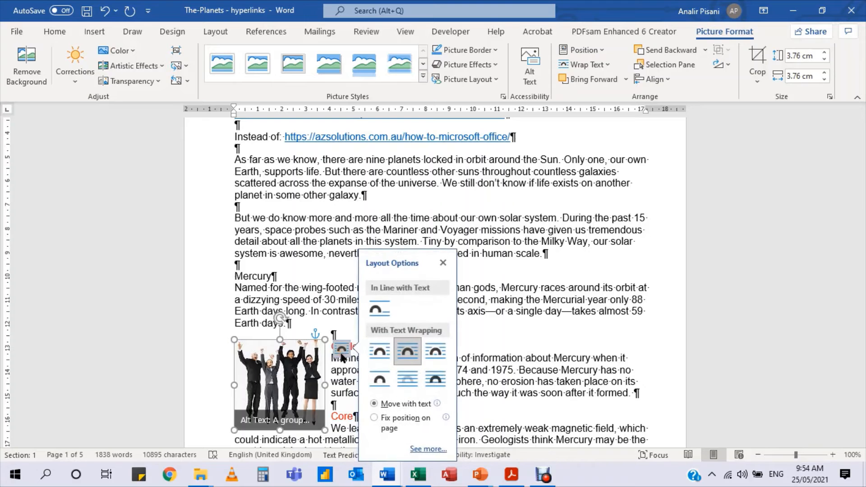
pyautogui.click(383, 311)
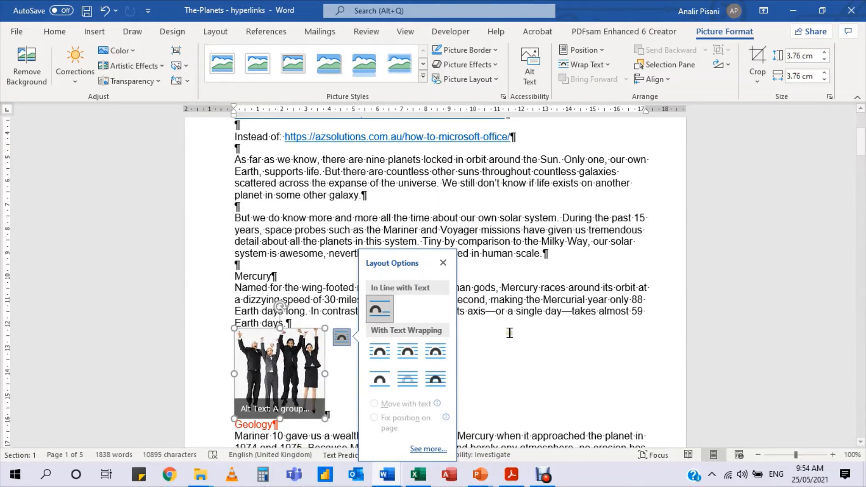
pyautogui.click(527, 296)
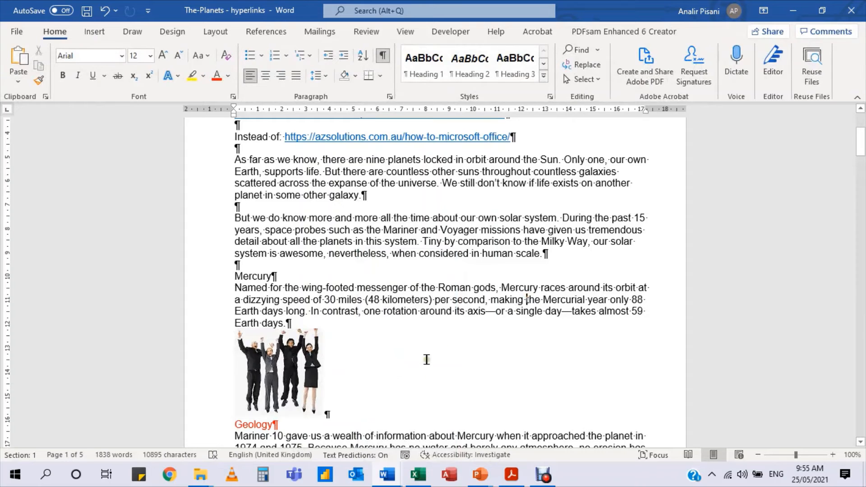
# Try repeatedly to move the inline picture across to the other side of the page
pyautogui.moveTo(273, 363); pyautogui.dragTo(444, 374)
pyautogui.moveTo(312, 371); pyautogui.dragTo(478, 373)
pyautogui.moveTo(309, 377); pyautogui.dragTo(616, 383)
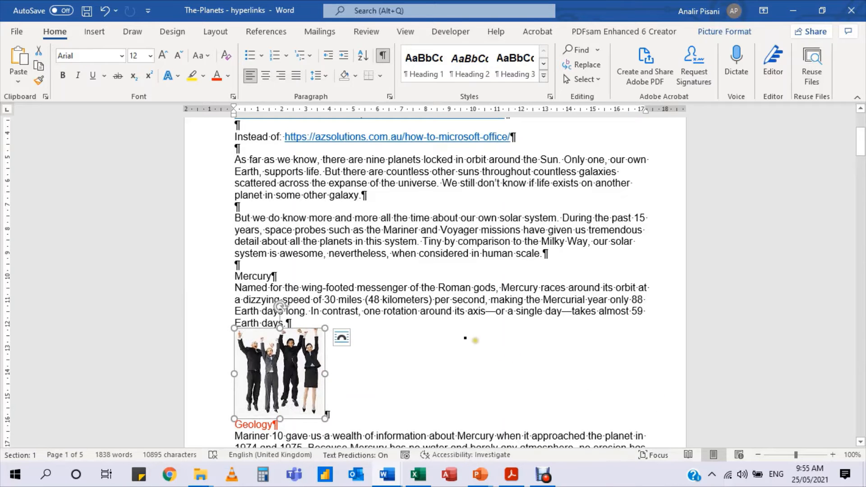
# Set the picture's text wrapping to Tight and move the picture across to the right-hand side of the page
pyautogui.scroll(-1, 445, 334)
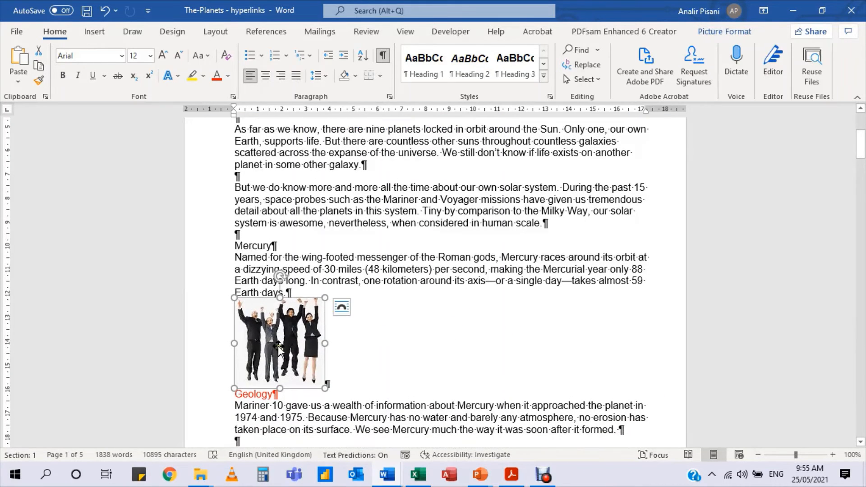
pyautogui.click(341, 308)
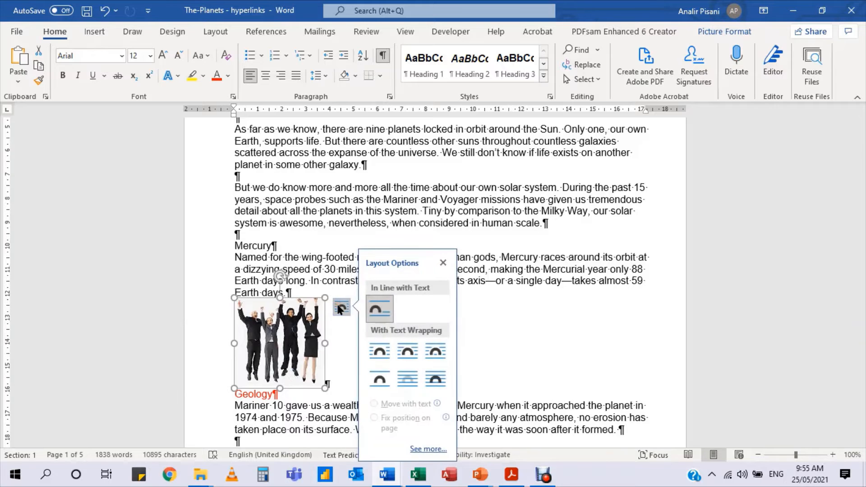
pyautogui.click(407, 353)
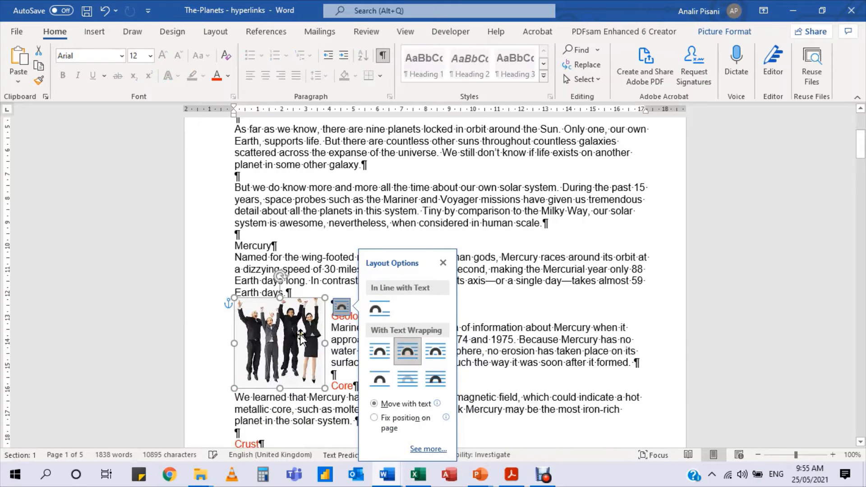
pyautogui.moveTo(291, 346); pyautogui.dragTo(600, 333)
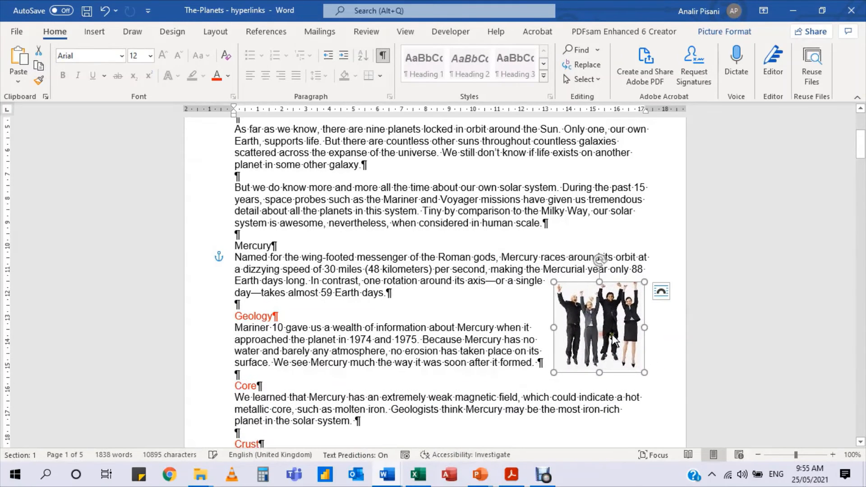
# Change the picture's text wrapping to Top and Bottom and move the picture up above the Mercury heading
pyautogui.click(661, 290)
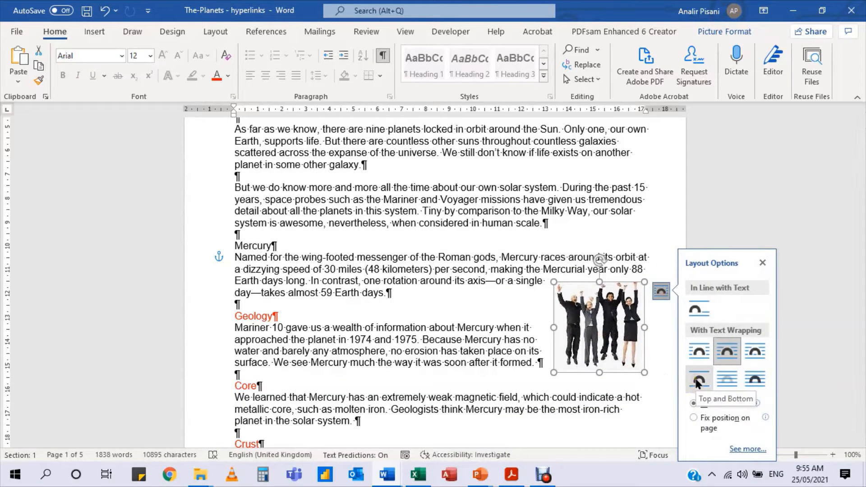
pyautogui.click(697, 383)
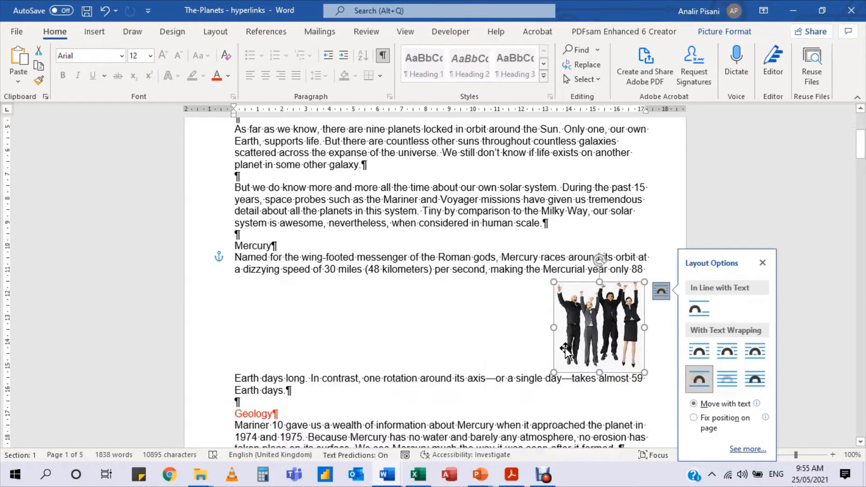
pyautogui.moveTo(569, 334); pyautogui.dragTo(586, 287)
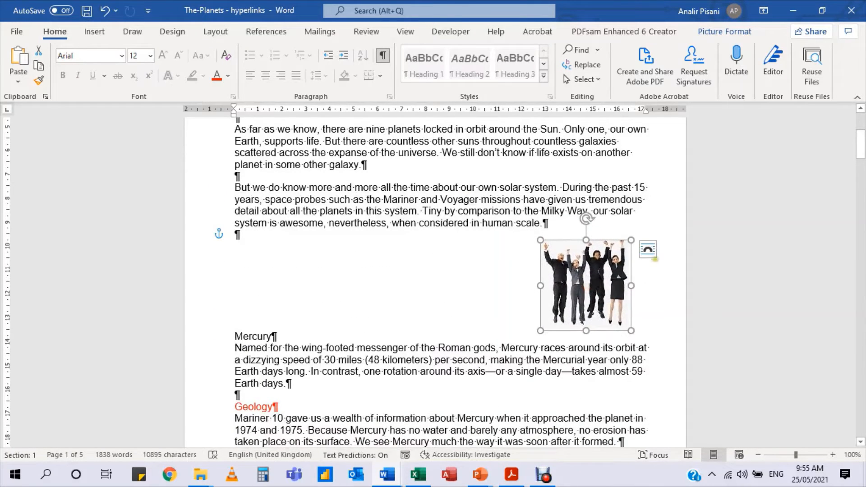
# Set the picture's wrapping back to Tight and place the picture beside the Mercury paragraph at the right margin
pyautogui.click(641, 250)
pyautogui.click(713, 340)
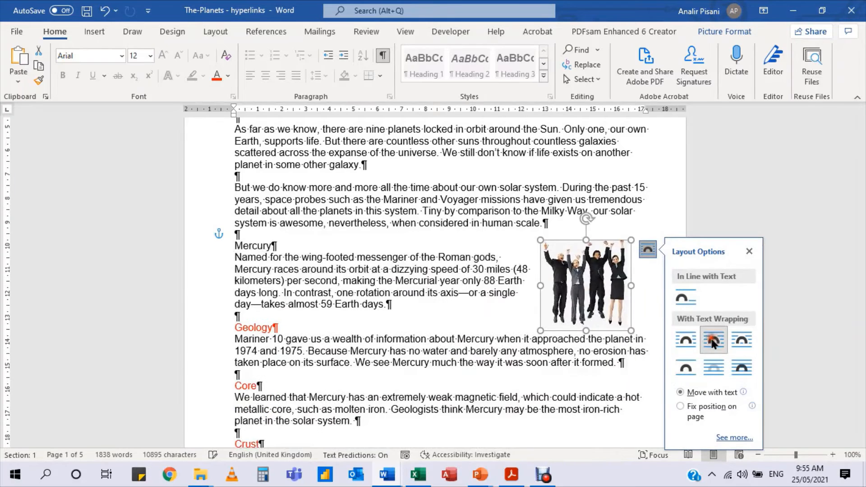
pyautogui.moveTo(586, 292); pyautogui.dragTo(596, 301)
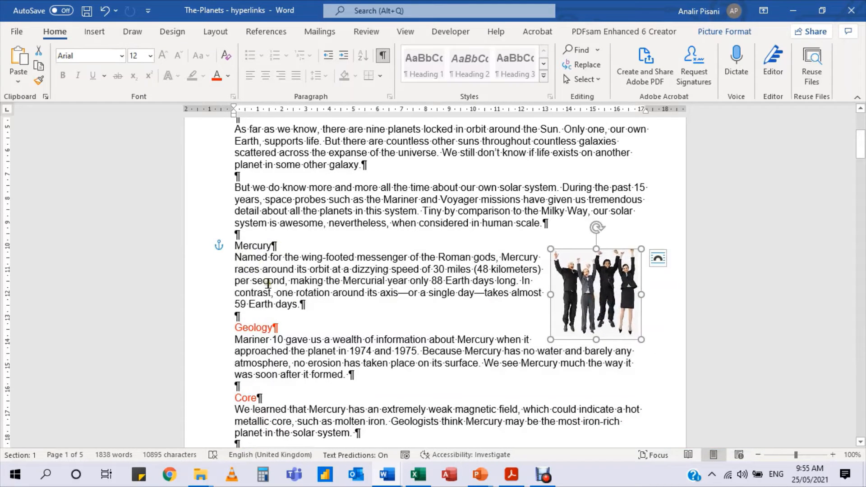
# Apply the Heading 1 style to the Mercury line and move the picture's anchor to the paragraph below it
pyautogui.click(244, 246)
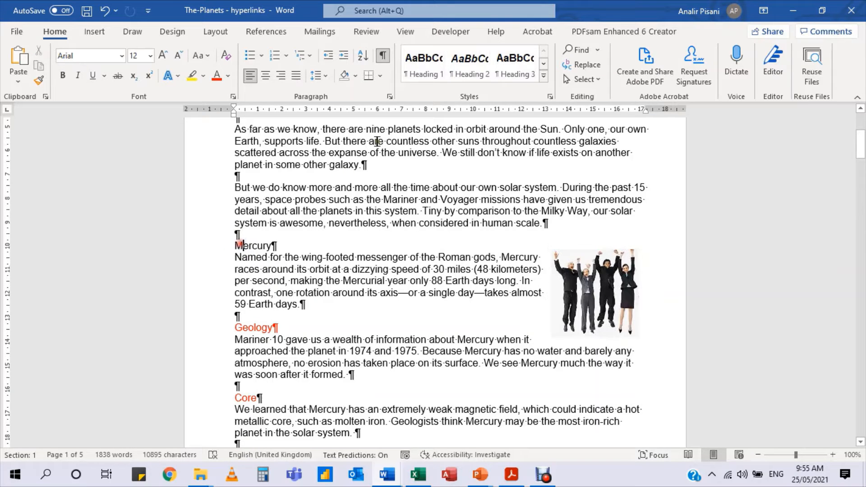
pyautogui.click(435, 69)
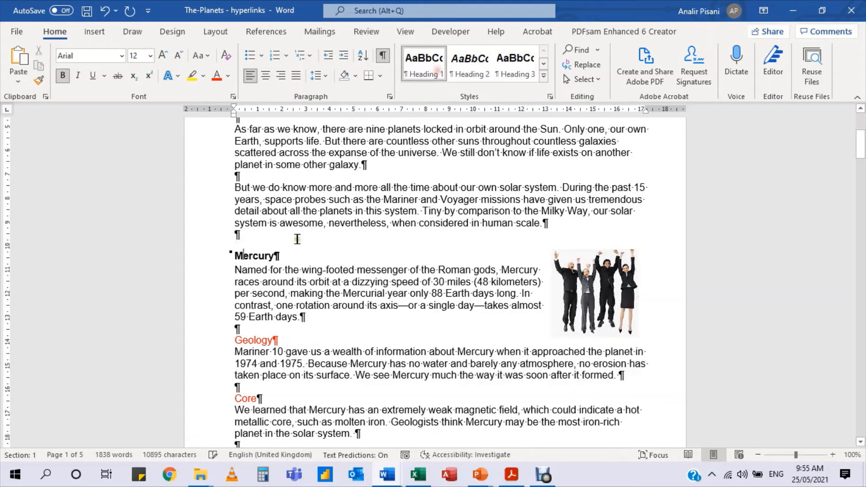
pyautogui.click(598, 305)
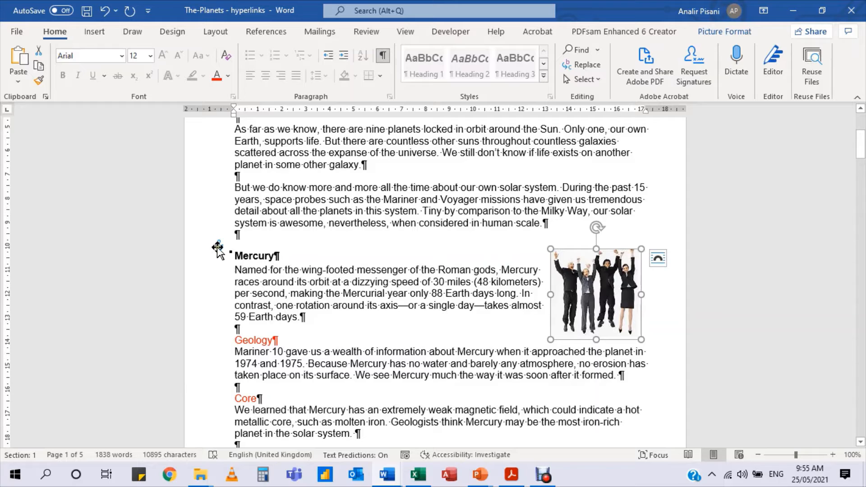
pyautogui.moveTo(219, 246); pyautogui.dragTo(220, 272)
# Insert nine empty paragraphs before "Named for the wing-footed messenger" to test the anchor, and undo them
pyautogui.click(234, 271)
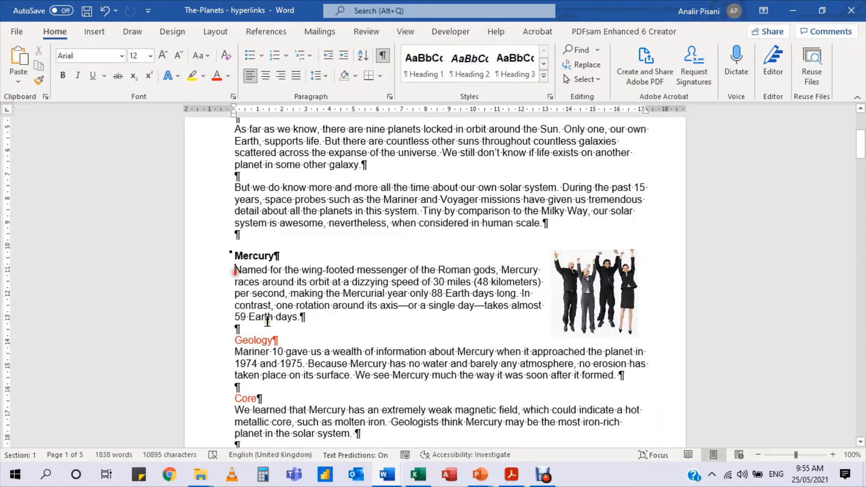
pyautogui.press('Return')
pyautogui.press('Return')
pyautogui.press('Return')
pyautogui.press('Return')
pyautogui.press('Return')
pyautogui.press('Return')
pyautogui.press('Return')
pyautogui.press('Return')
pyautogui.press('Return')
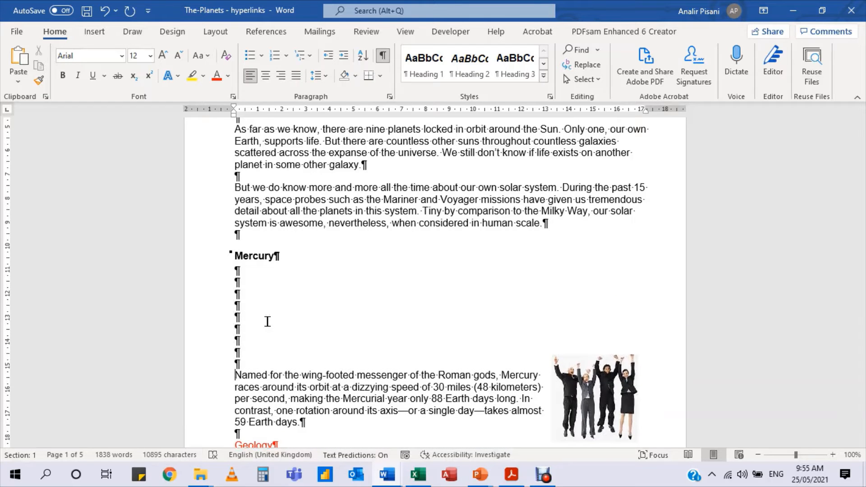
pyautogui.hotkey('ctrl', 'z')
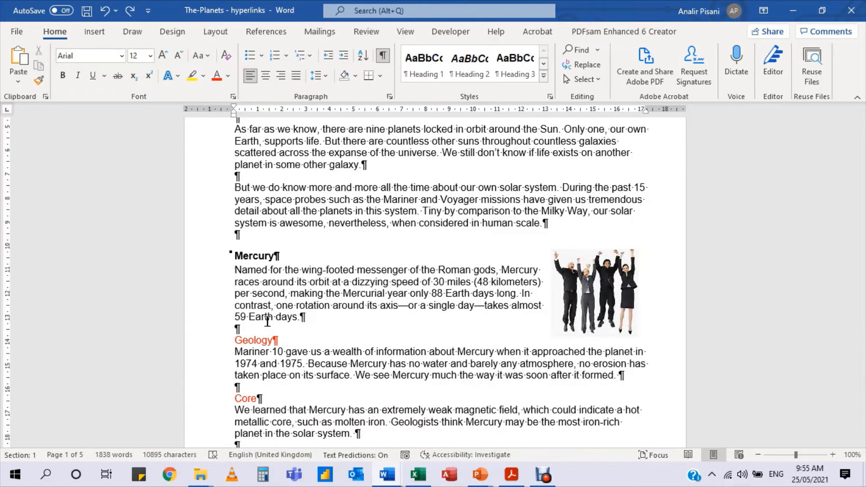
# Move the picture's anchor up to the paragraph beginning "But we do know more and more"
pyautogui.click(586, 293)
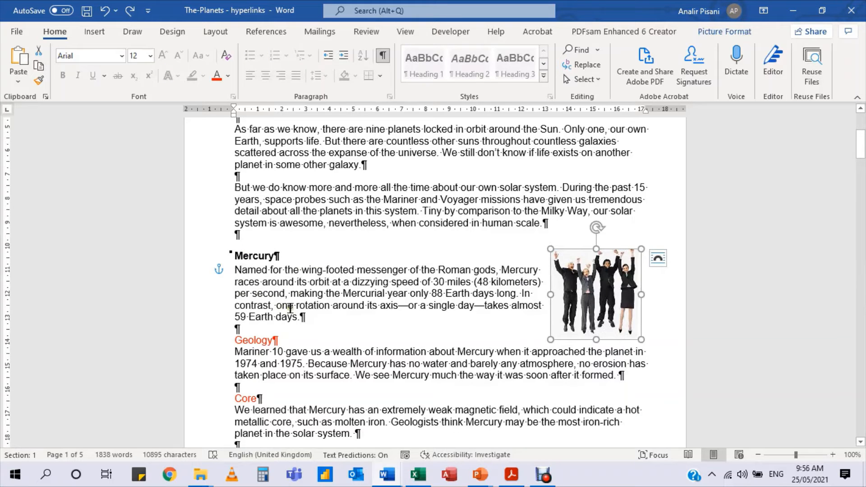
pyautogui.scroll(2, 290, 308)
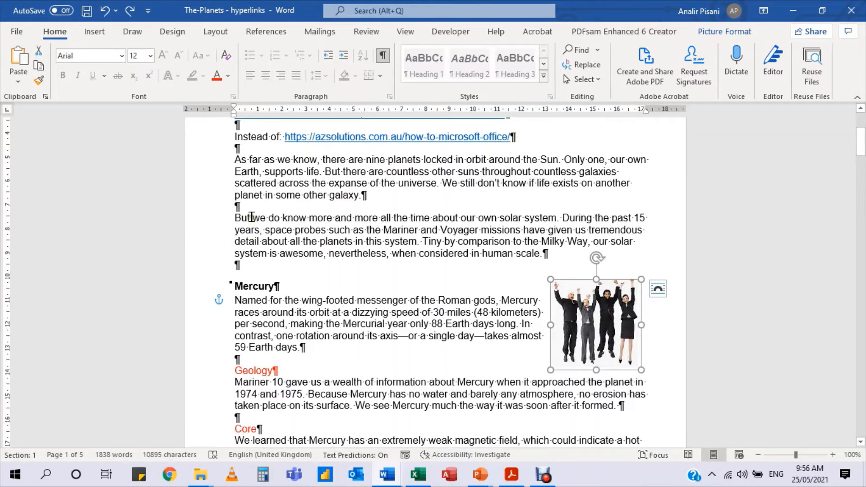
pyautogui.moveTo(217, 299); pyautogui.dragTo(232, 242)
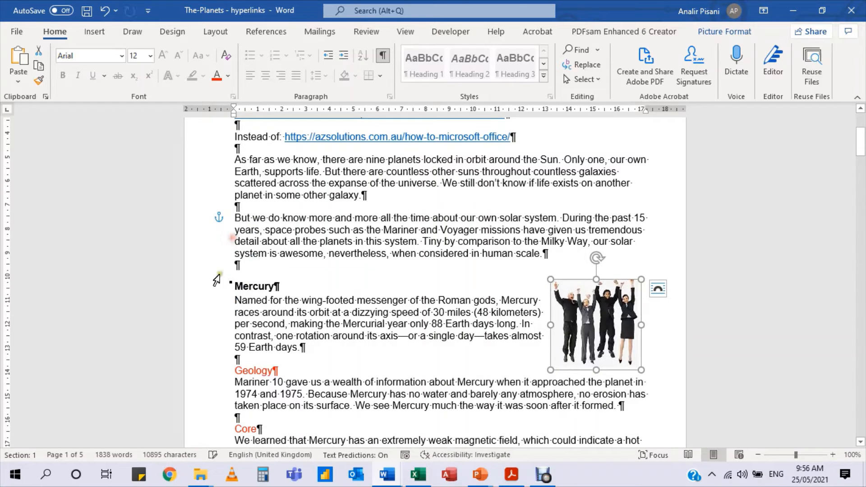
# Insert seven empty paragraphs before "Named for the wing-footed messenger" to test the new anchor position, and undo them
pyautogui.click(230, 300)
pyautogui.press('Return')
pyautogui.press('Return')
pyautogui.press('Return')
pyautogui.press('Return')
pyautogui.press('Return')
pyautogui.press('Return')
pyautogui.press('Return')
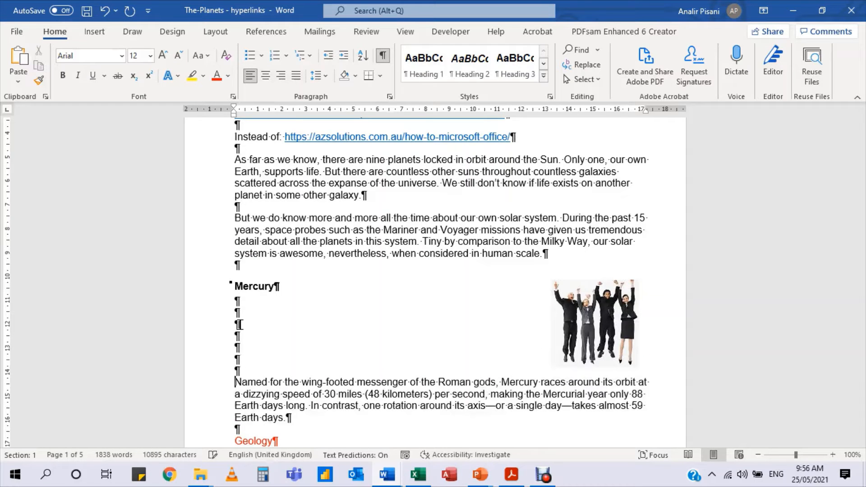
pyautogui.hotkey('ctrl', 'z')
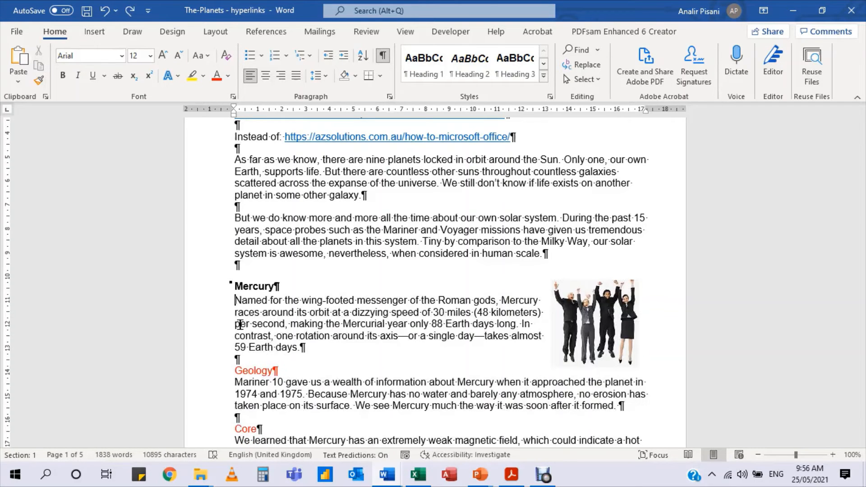
# Check the picture's anchor, insert eight empty paragraphs before "But we do know more and more", and undo them
pyautogui.click(591, 325)
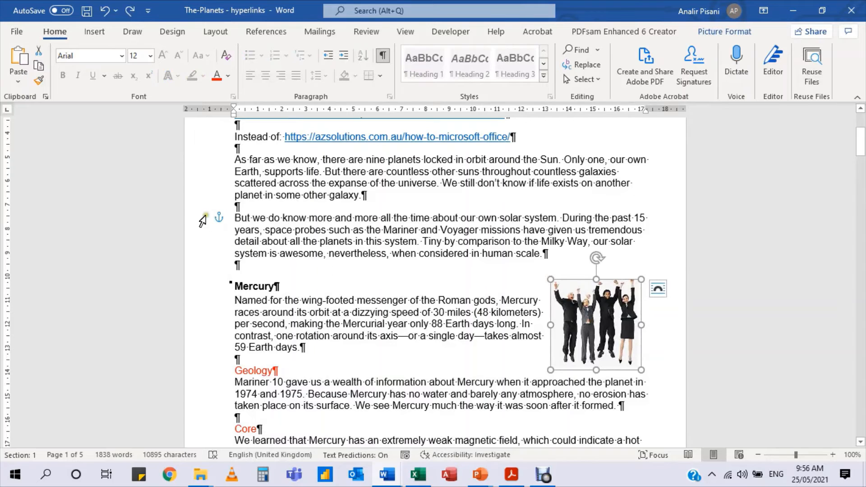
pyautogui.click(234, 218)
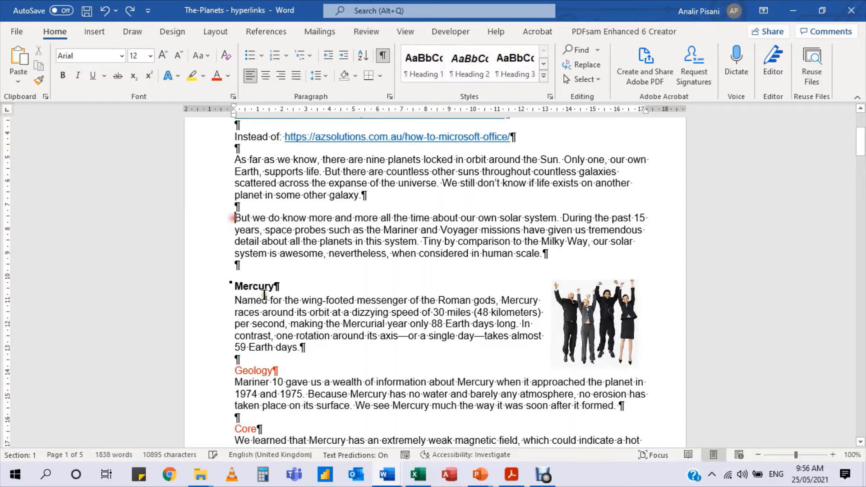
pyautogui.press('Return')
pyautogui.press('Return')
pyautogui.press('Return')
pyautogui.press('Return')
pyautogui.press('Return')
pyautogui.press('Return')
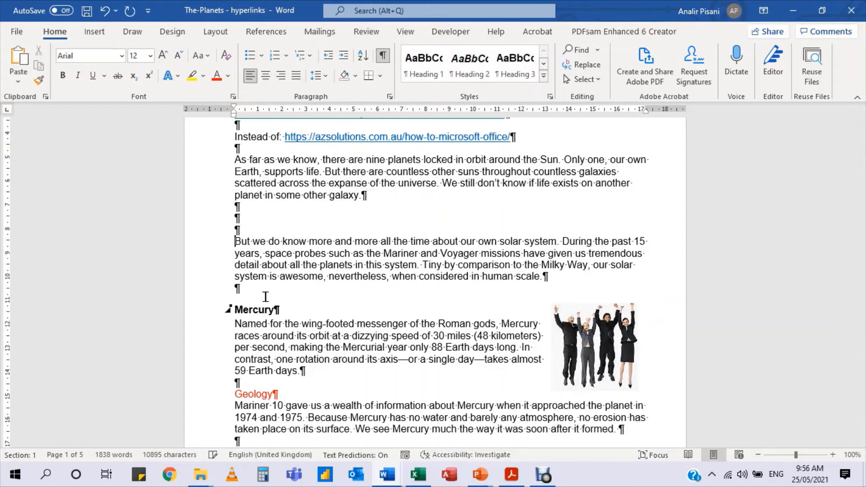
pyautogui.press('Return')
pyautogui.press('Return')
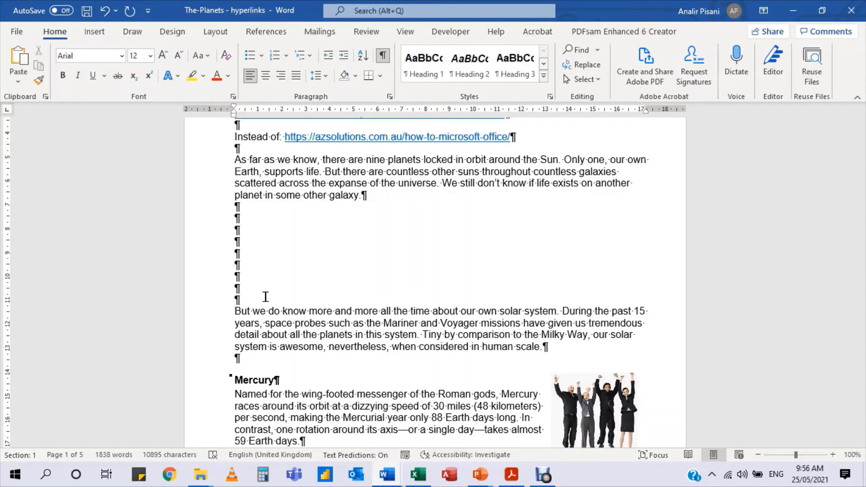
pyautogui.hotkey('ctrl', 'z')
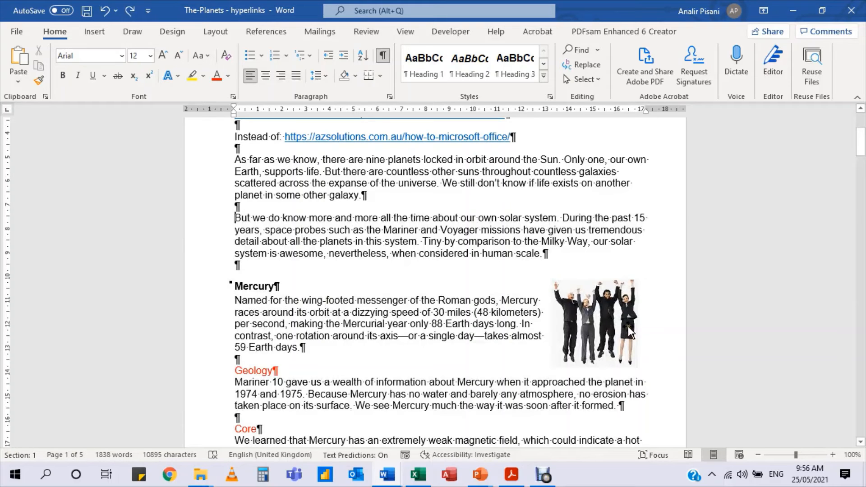
# Make Tight text wrapping the default layout for pictures and deselect the picture
pyautogui.click(578, 328)
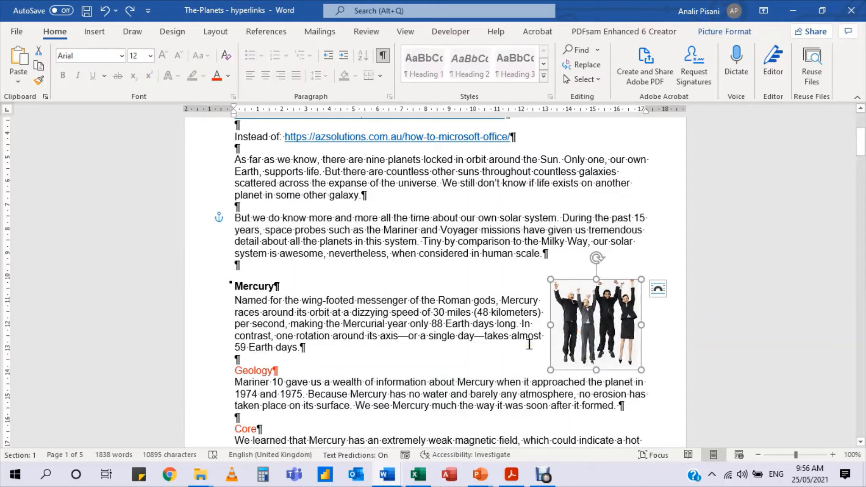
pyautogui.click(658, 288)
pyautogui.rightClick(723, 353)
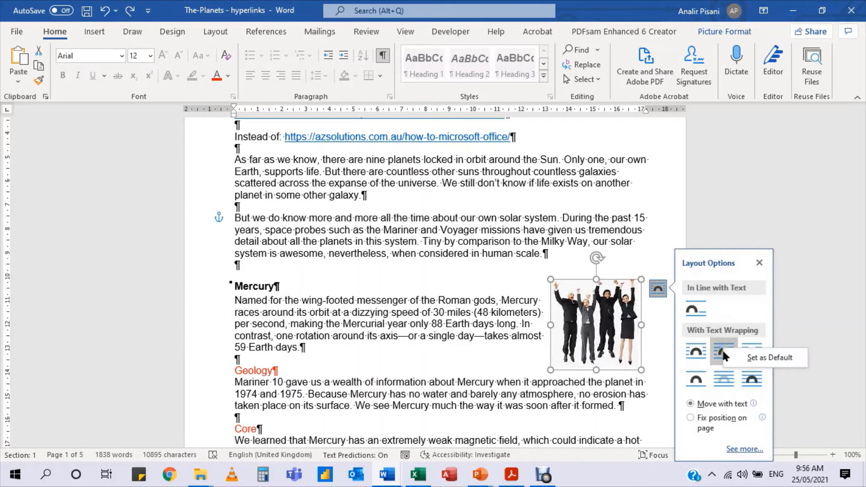
pyautogui.click(754, 360)
pyautogui.click(439, 356)
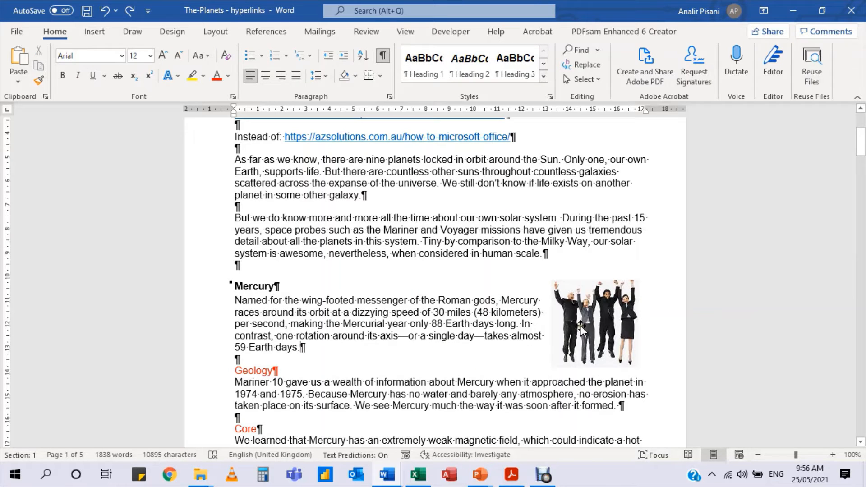
# Switch to the "Unravel the Mystery of" presentation in PowerPoint and check the topics on its Overview slide
pyautogui.moveTo(480, 473)
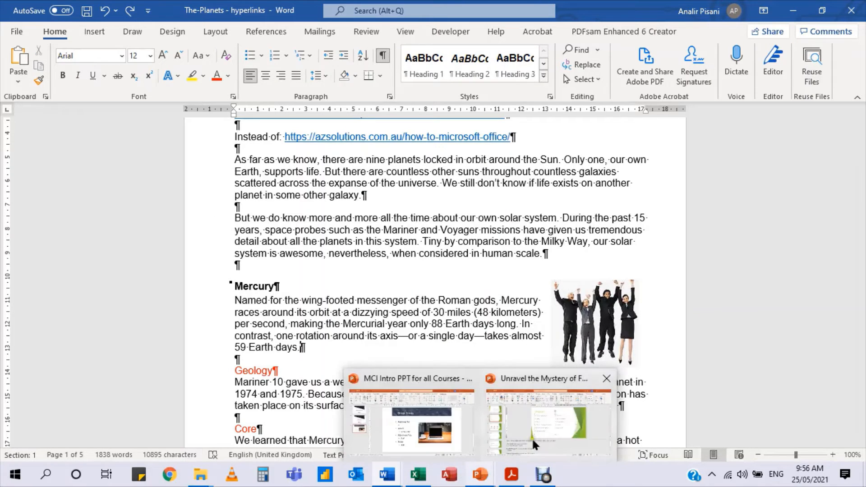
pyautogui.click(557, 451)
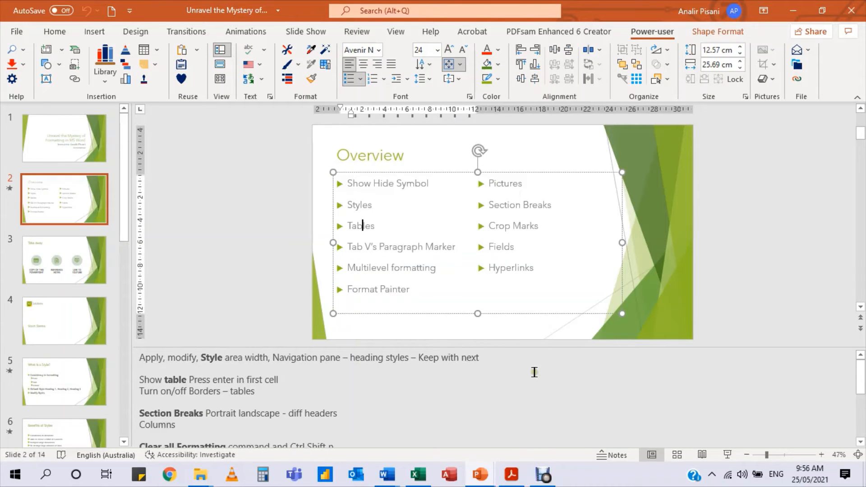
pyautogui.moveTo(543, 480)
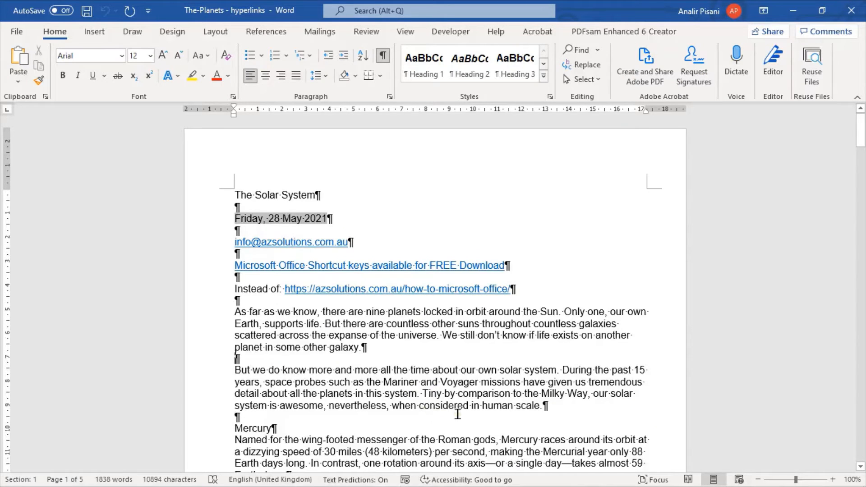
# Insert a Next Page section break before the "Mercury" heading and check its marker after the introductory text
pyautogui.scroll(-2, 457, 414)
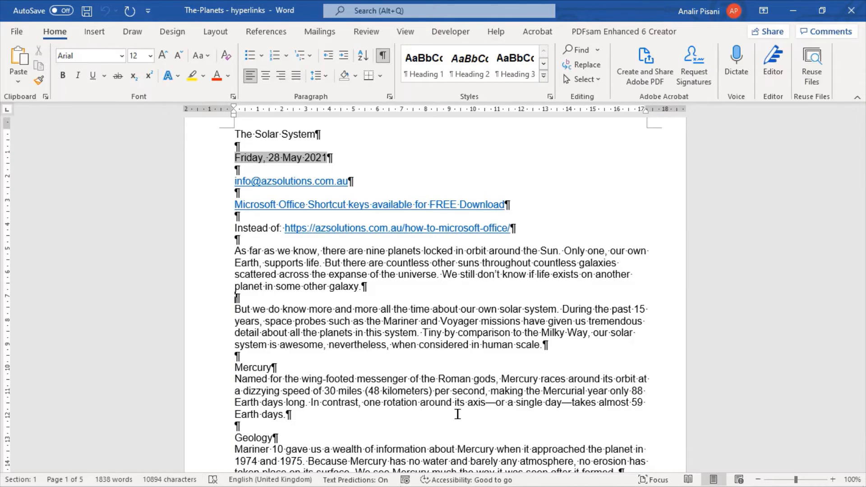
pyautogui.scroll(-3, 380, 406)
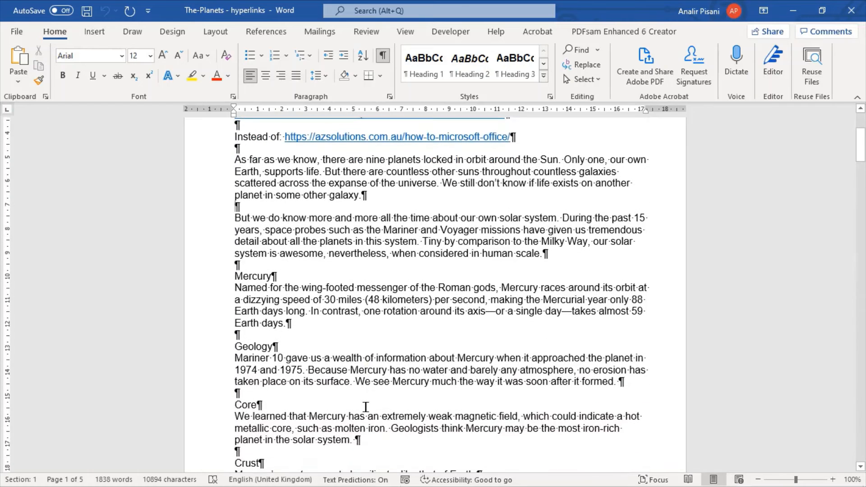
pyautogui.click(235, 275)
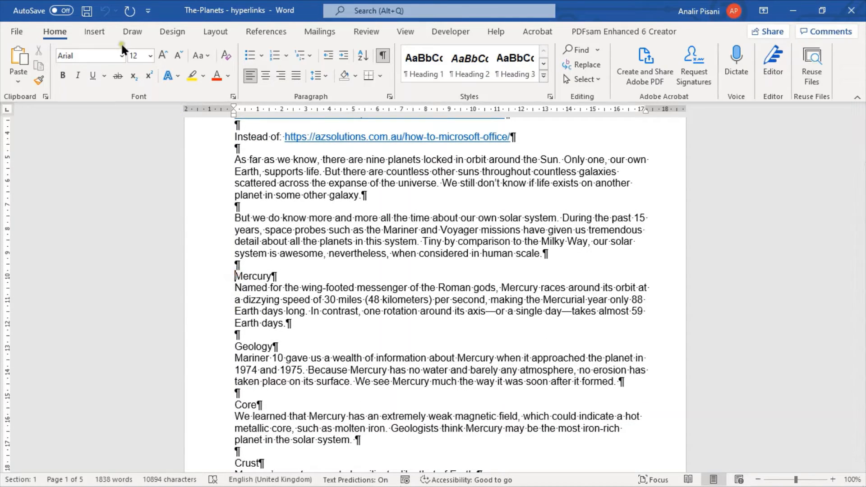
pyautogui.click(98, 33)
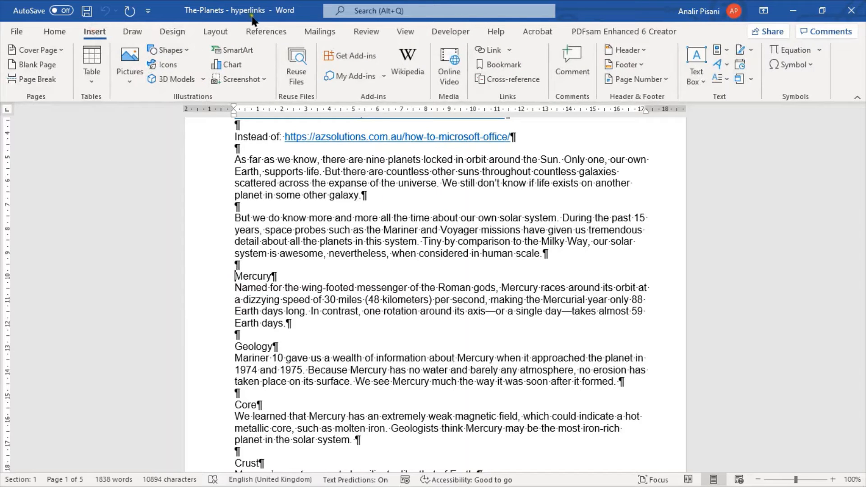
pyautogui.click(216, 31)
pyautogui.click(160, 50)
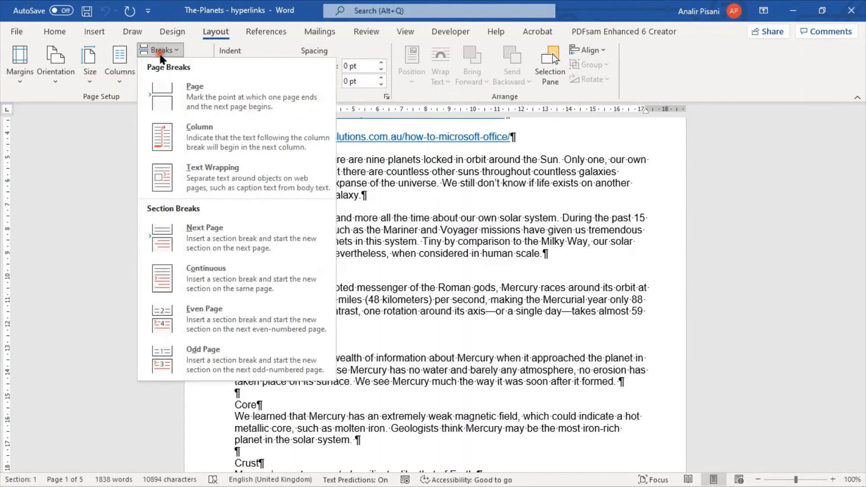
pyautogui.click(181, 236)
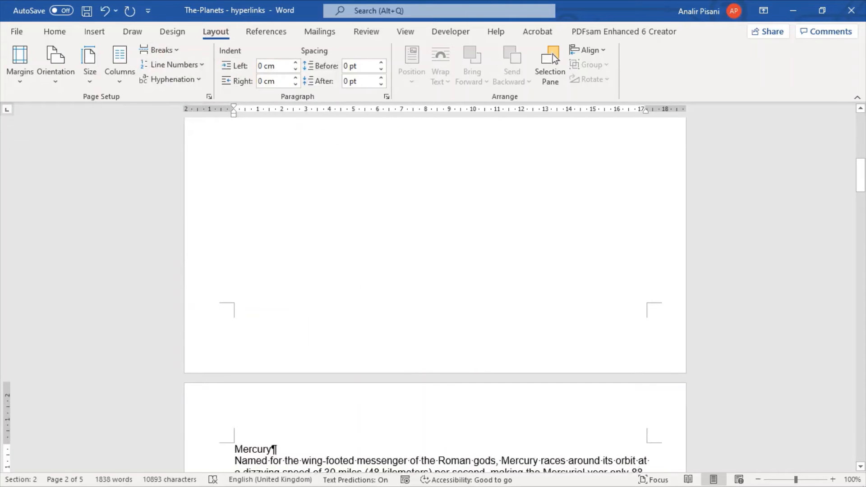
pyautogui.click(54, 31)
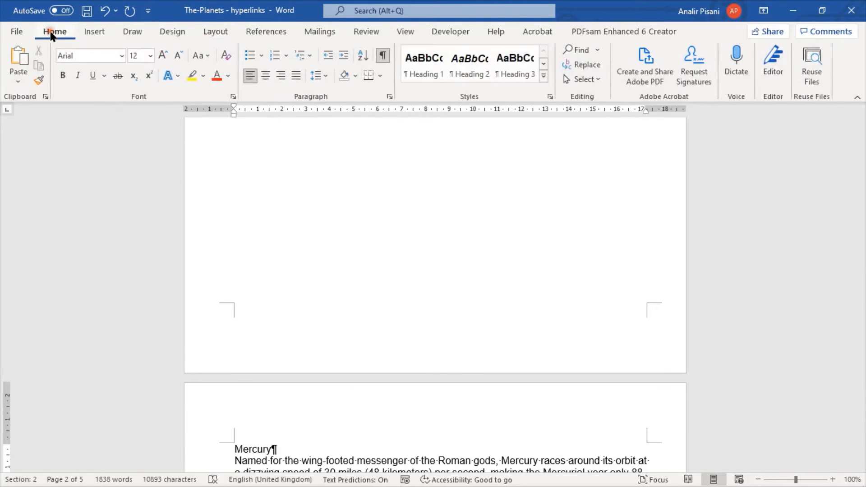
pyautogui.scroll(5, 408, 253)
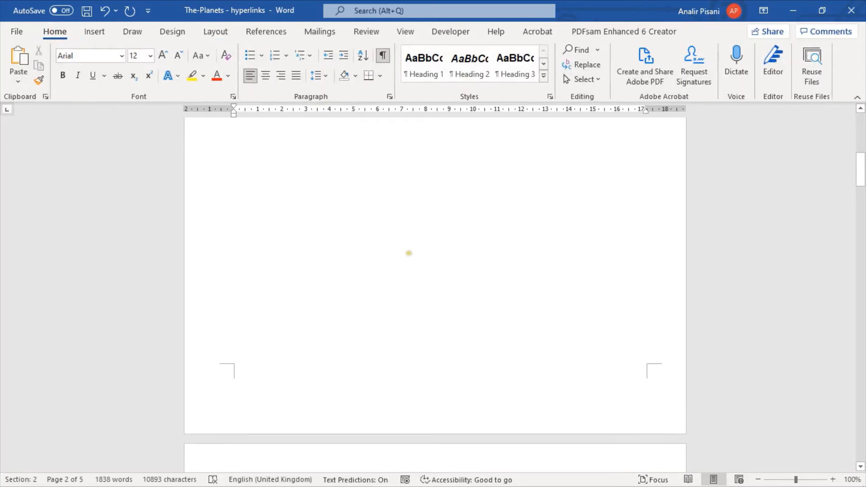
pyautogui.scroll(4, 408, 253)
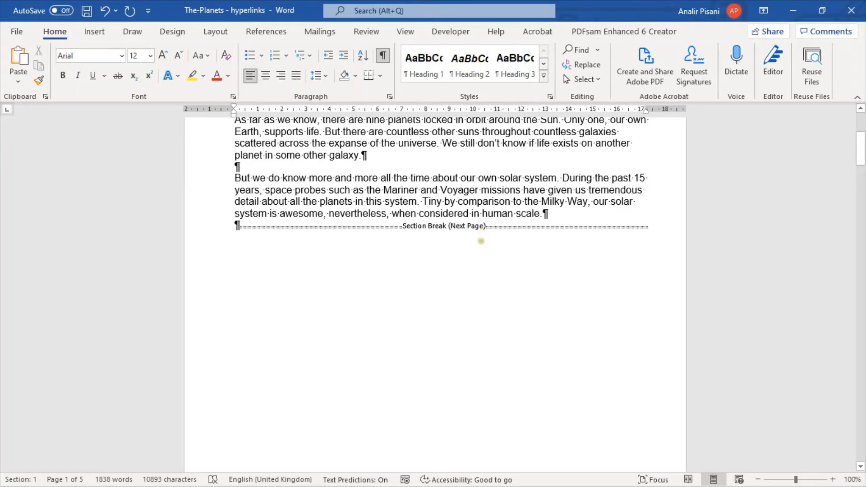
# Insert a Next Page section break before the first "Core" heading
pyautogui.scroll(-3, 504, 205)
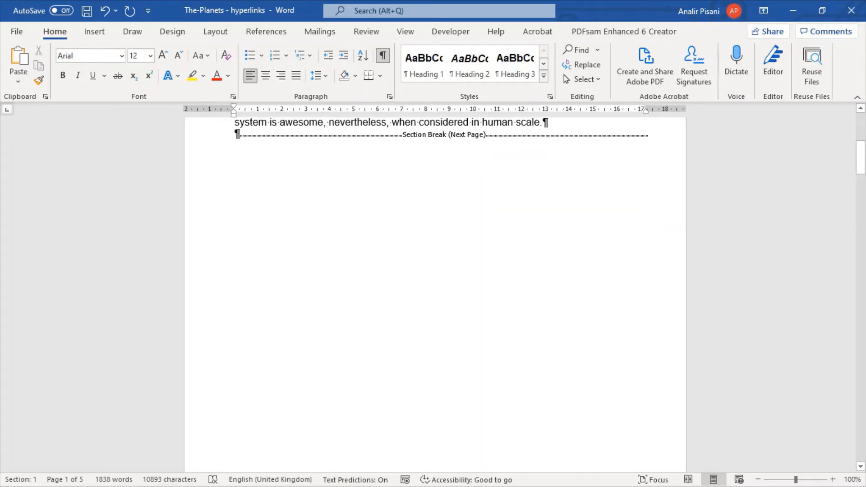
pyautogui.scroll(-12, 307, 368)
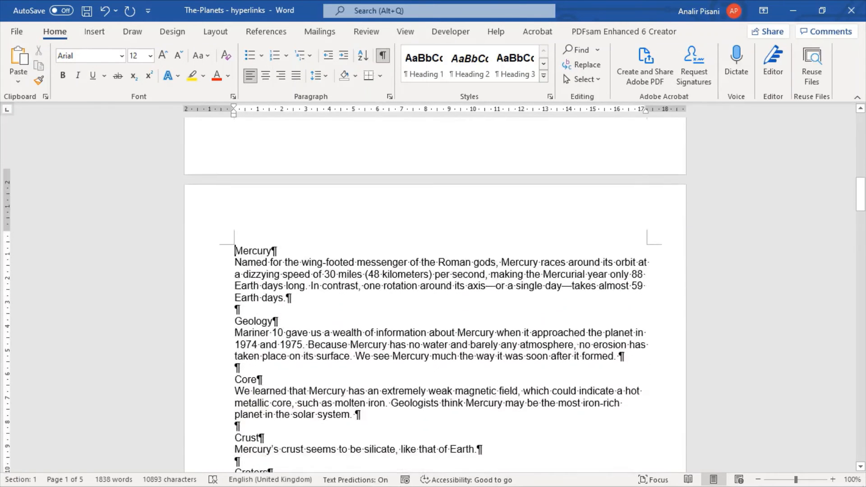
pyautogui.click(232, 366)
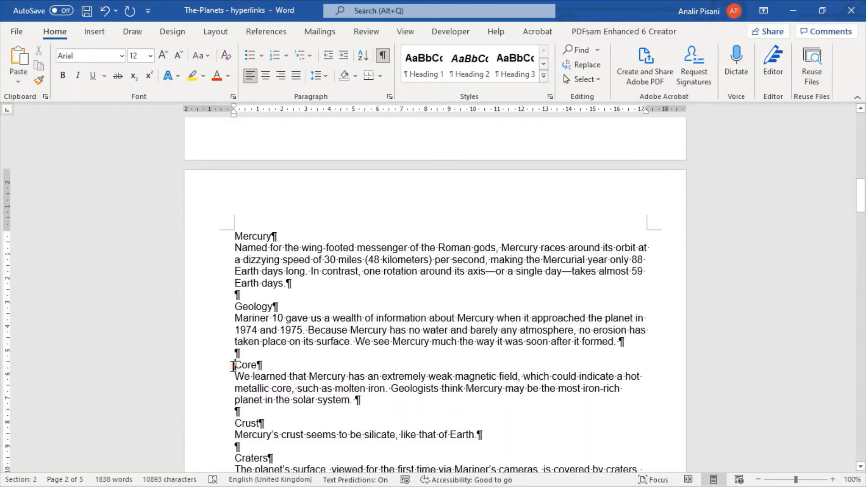
pyautogui.click(216, 31)
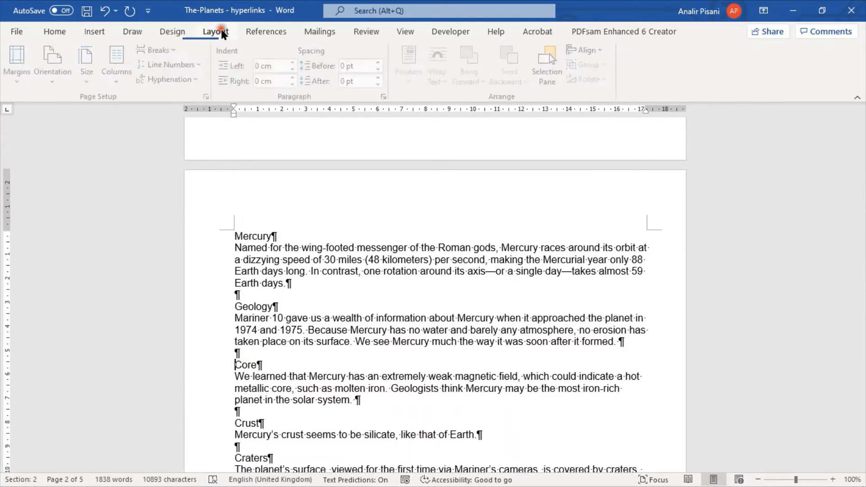
pyautogui.click(156, 51)
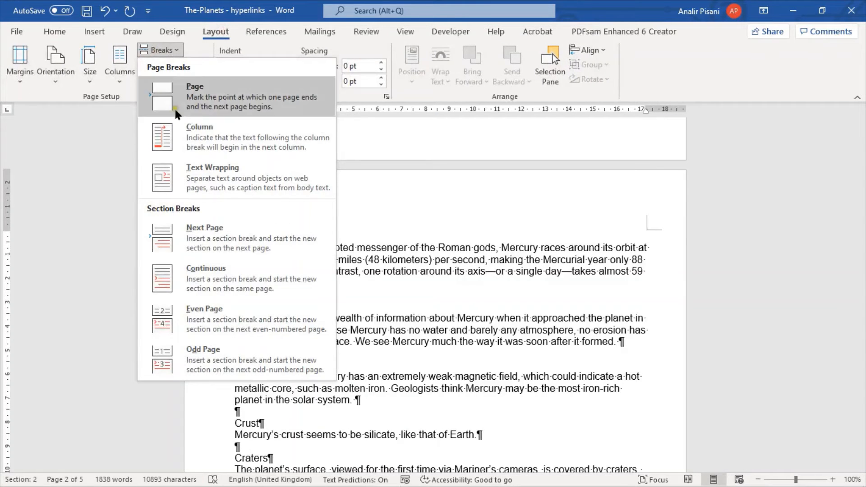
pyautogui.click(194, 229)
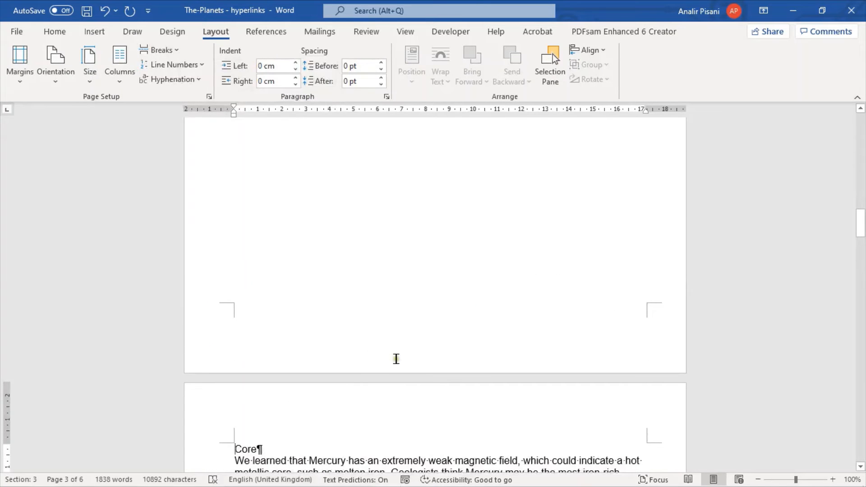
# Review both section breaks and zoom out to 50% to show the first three pages side by side
pyautogui.scroll(10, 395, 338)
pyautogui.scroll(8, 395, 330)
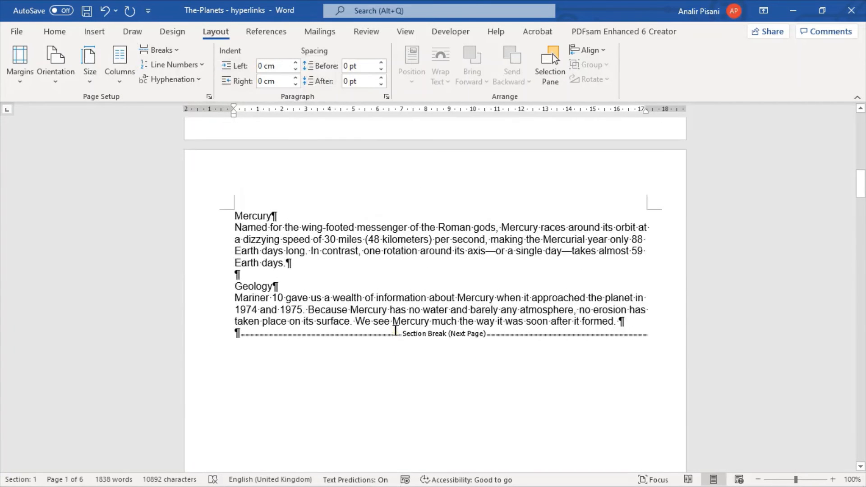
pyautogui.scroll(8, 395, 331)
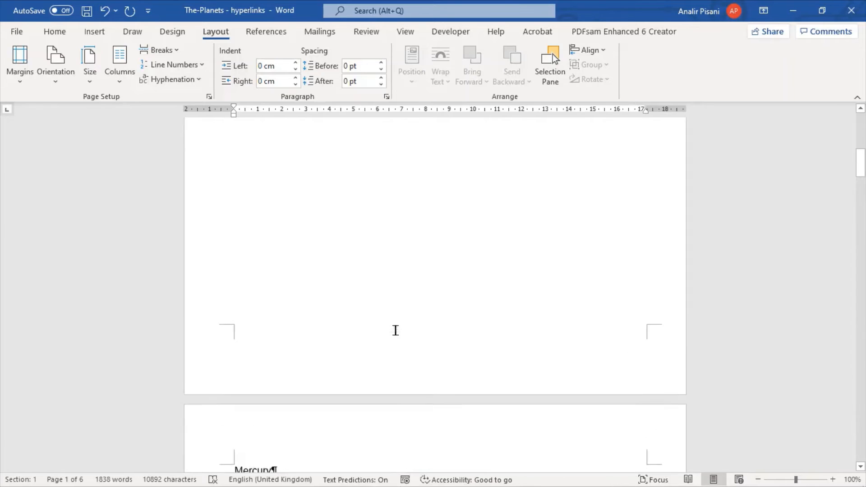
pyautogui.scroll(10, 395, 331)
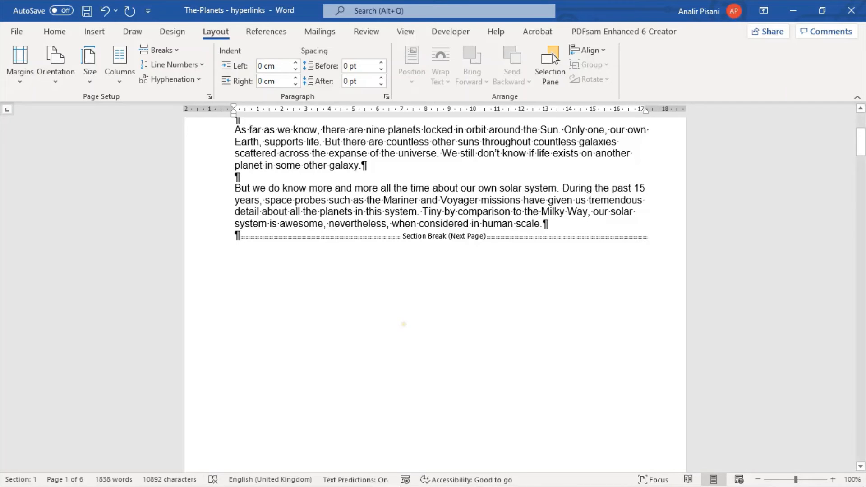
pyautogui.scroll(-5, 396, 331)
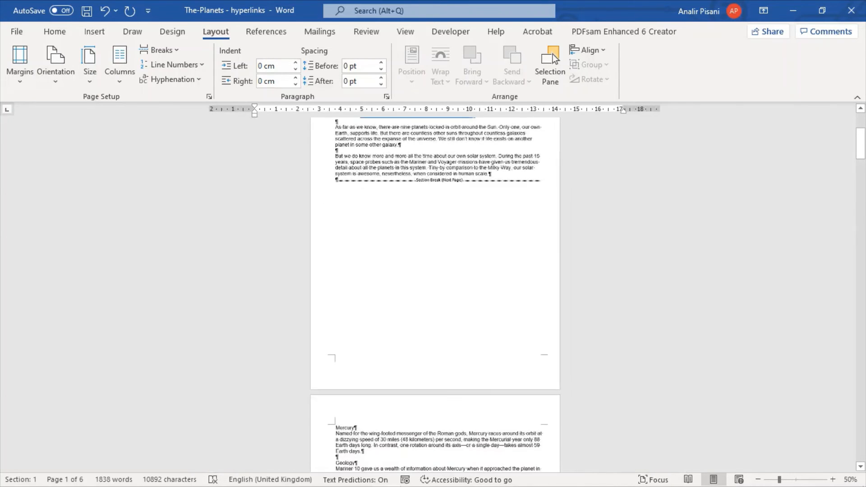
pyautogui.scroll(5, 554, 59)
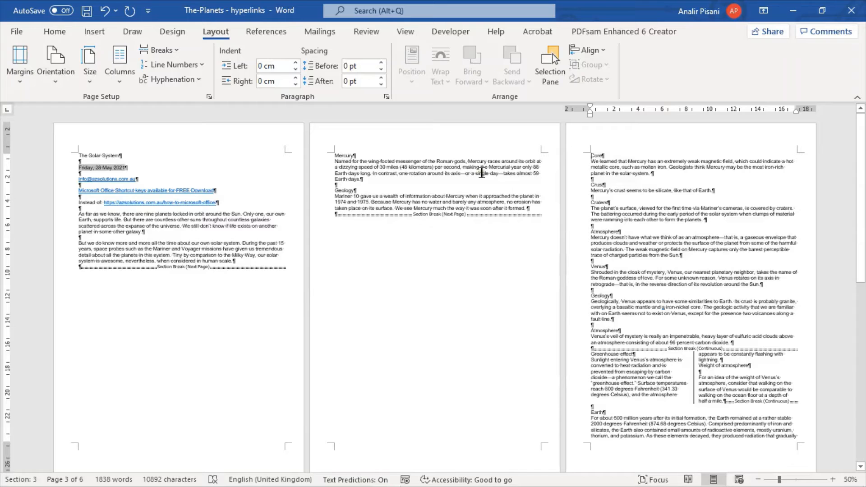
# Place the cursor in each of the first three pages in turn to check their section numbers
pyautogui.click(173, 233)
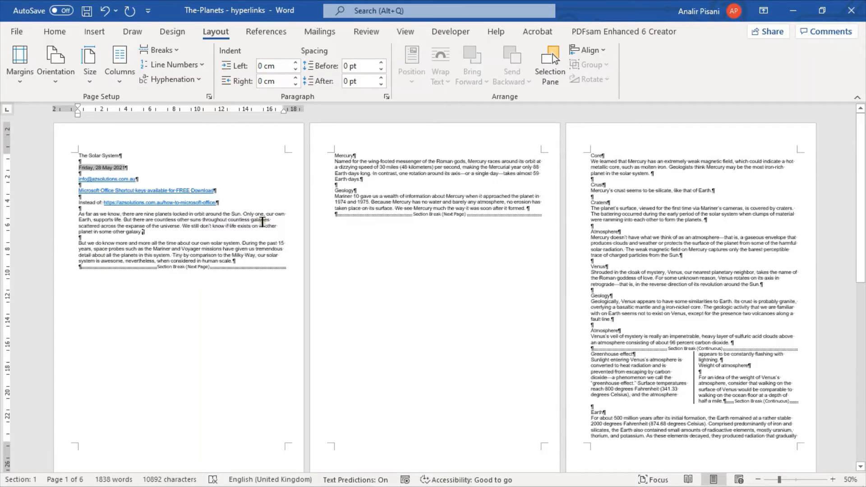
pyautogui.click(409, 168)
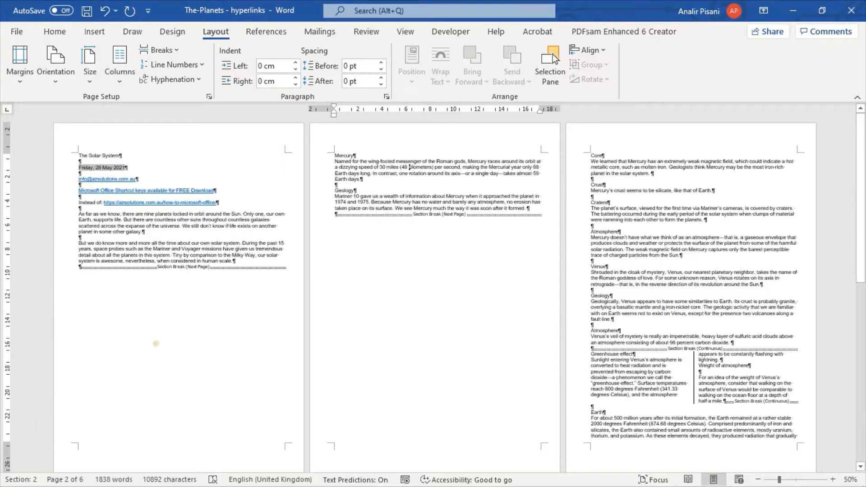
pyautogui.click(647, 244)
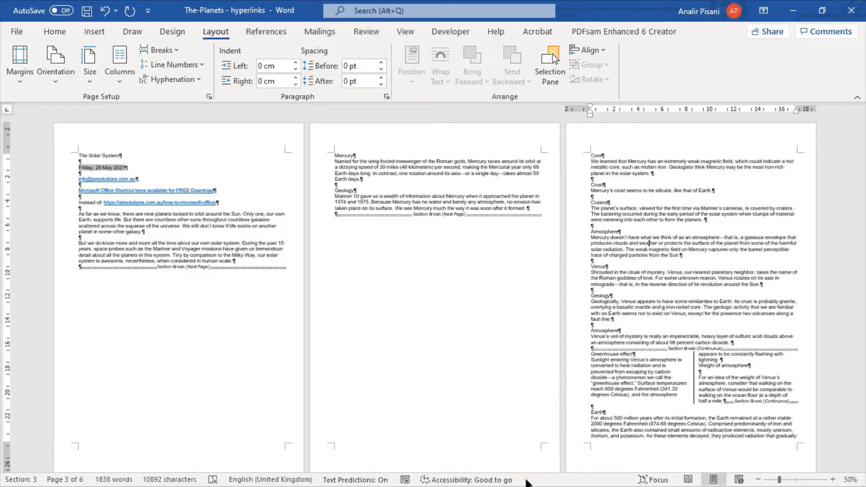
# Turn off the Section indicator in the status bar and turn it back on
pyautogui.rightClick(527, 481)
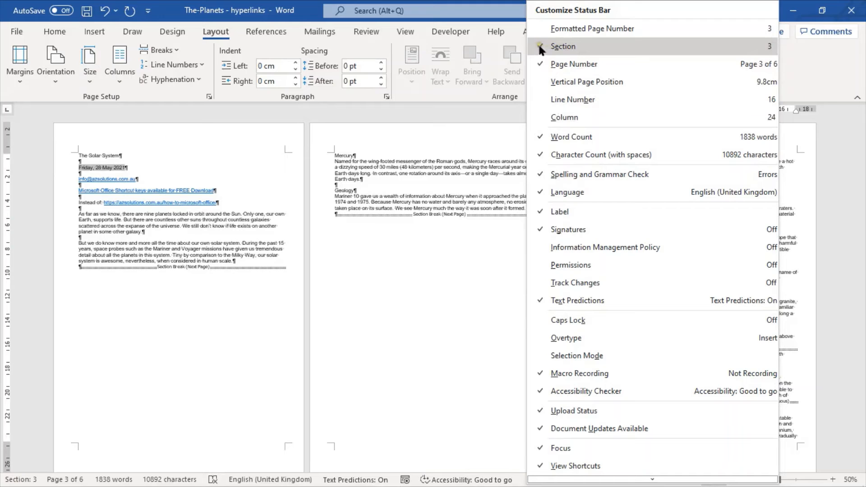
pyautogui.click(563, 47)
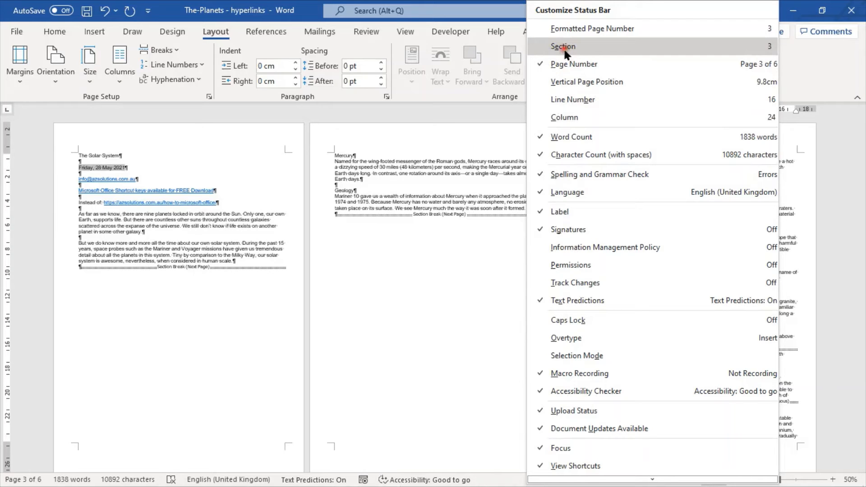
pyautogui.click(420, 272)
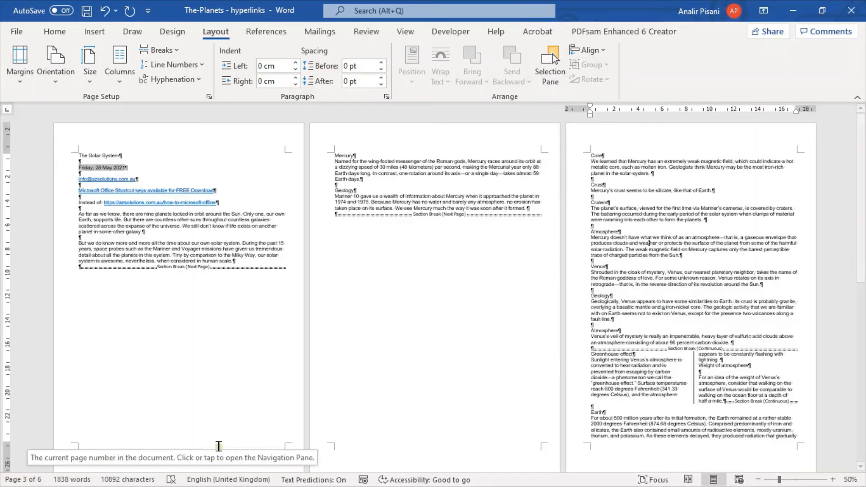
pyautogui.rightClick(522, 481)
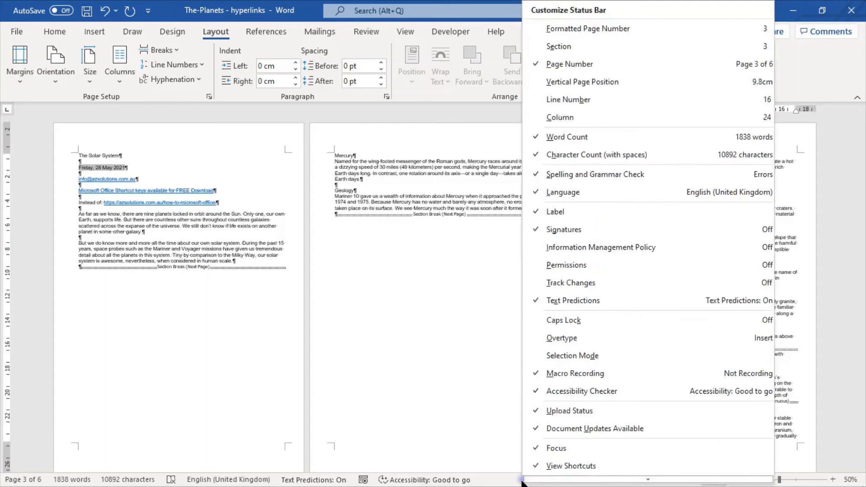
pyautogui.click(574, 45)
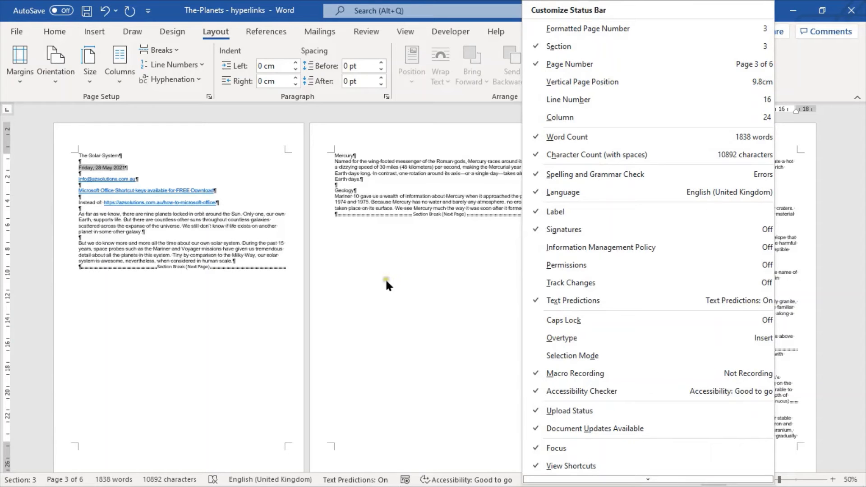
pyautogui.click(396, 176)
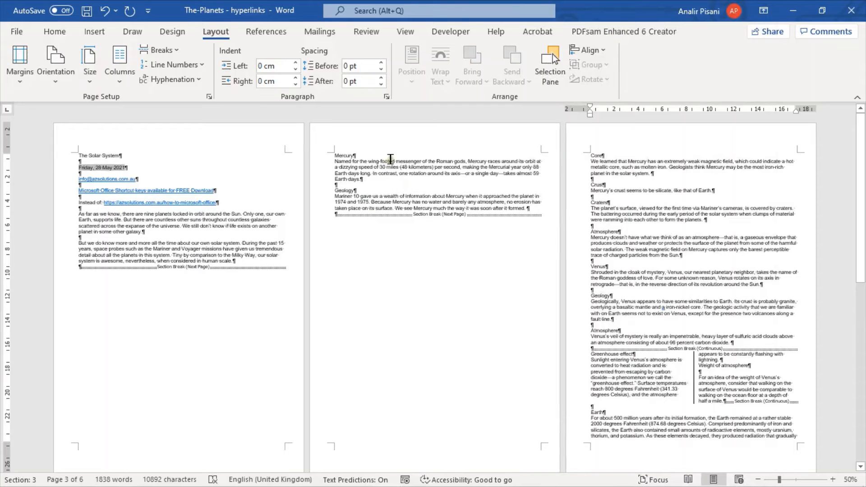
# Set the page orientation of the section containing the "Mercury" heading to Landscape
pyautogui.click(400, 165)
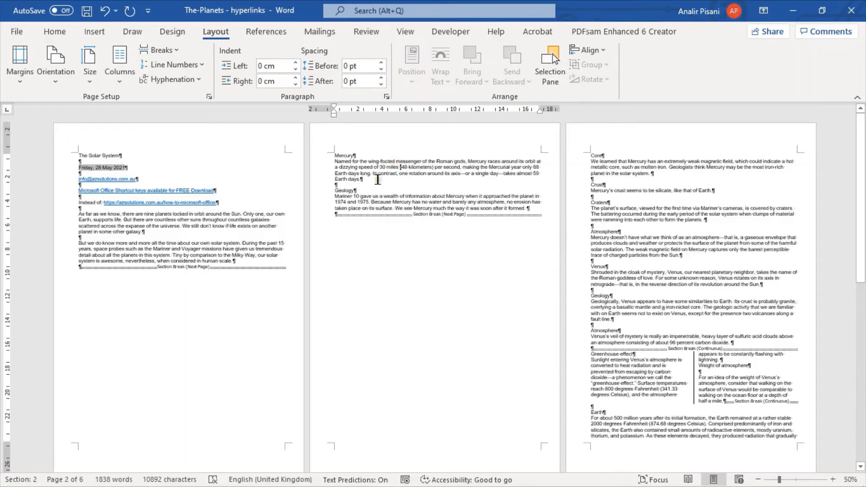
pyautogui.click(63, 79)
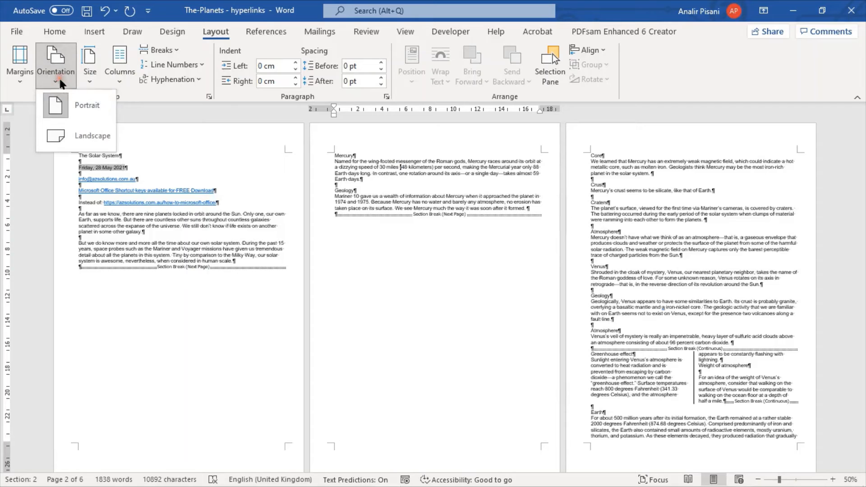
pyautogui.click(65, 132)
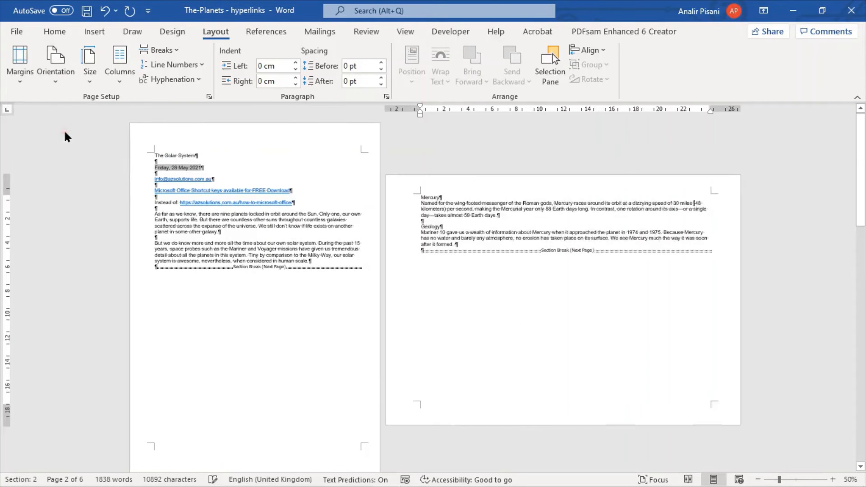
# Zoom out to 40% and place the cursor in each of the first three pages to compare their sections
pyautogui.scroll(-1, 402, 241)
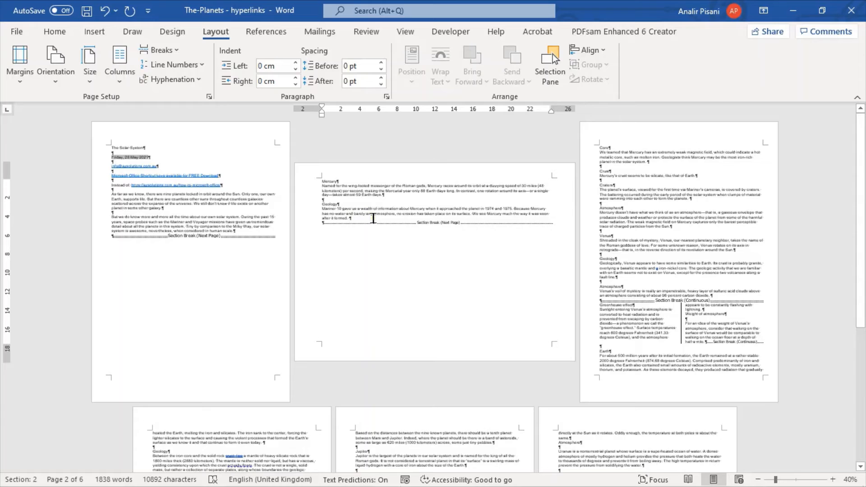
pyautogui.click(194, 217)
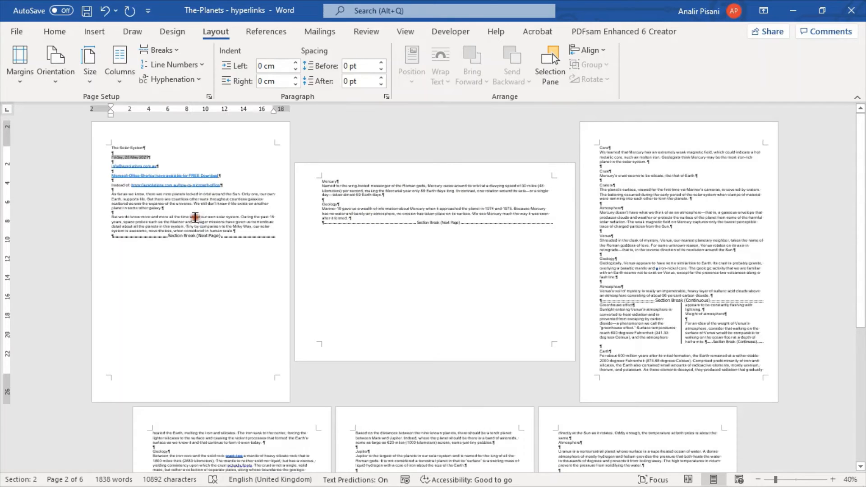
pyautogui.click(401, 196)
pyautogui.click(667, 195)
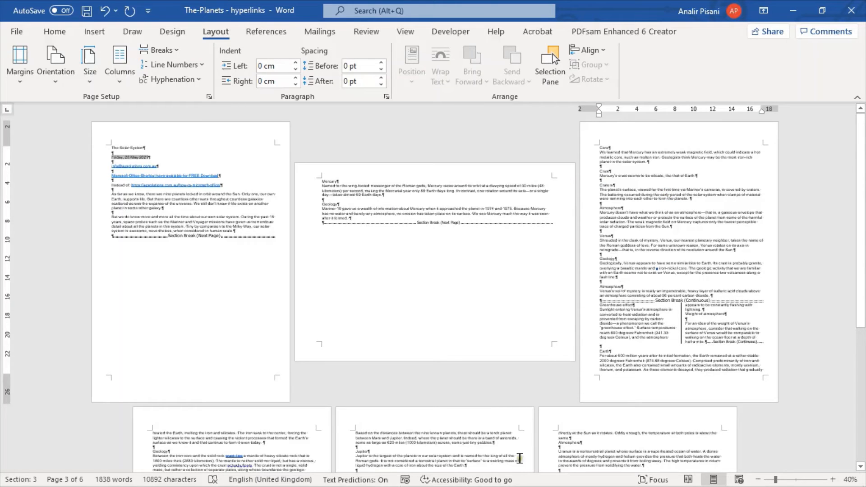
# Switch to the PowerPoint presentation to check the Overview slide's topics and return to the The-Planets document in Word
pyautogui.moveTo(514, 485)
pyautogui.moveTo(473, 477)
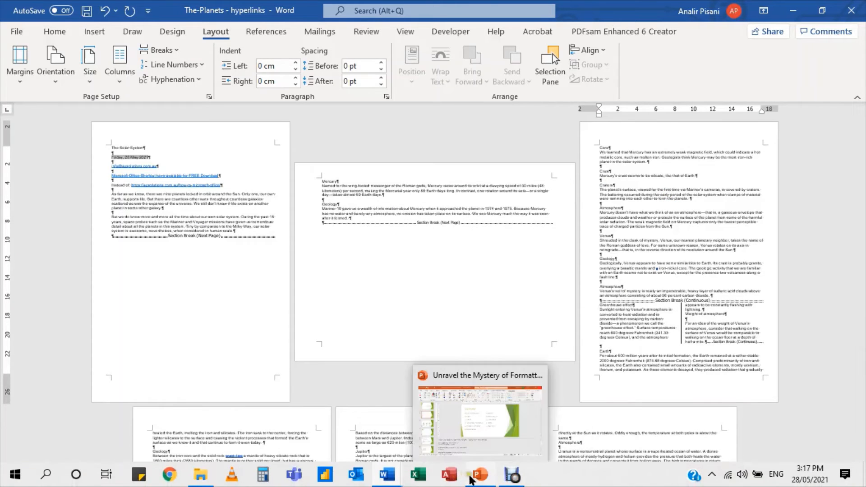
pyautogui.click(478, 438)
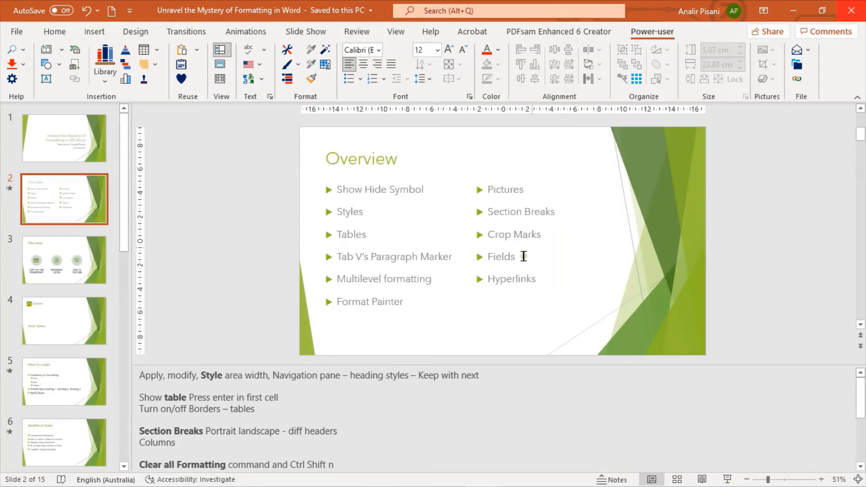
pyautogui.moveTo(495, 483)
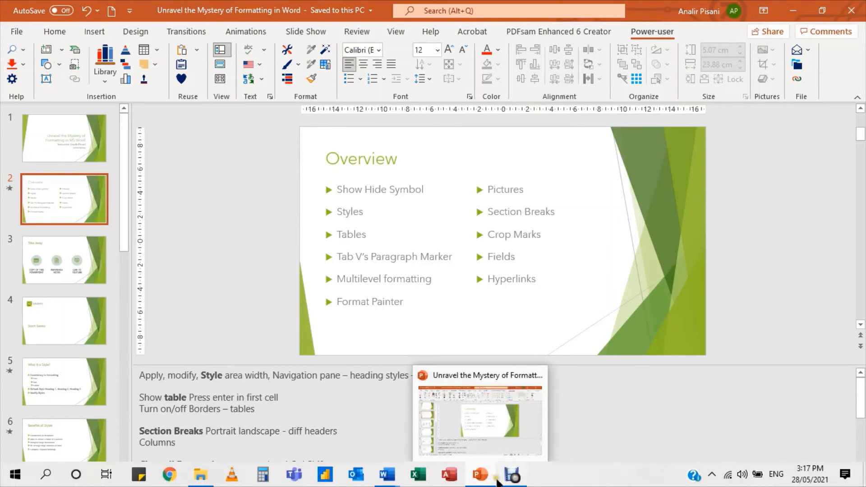
pyautogui.moveTo(387, 474)
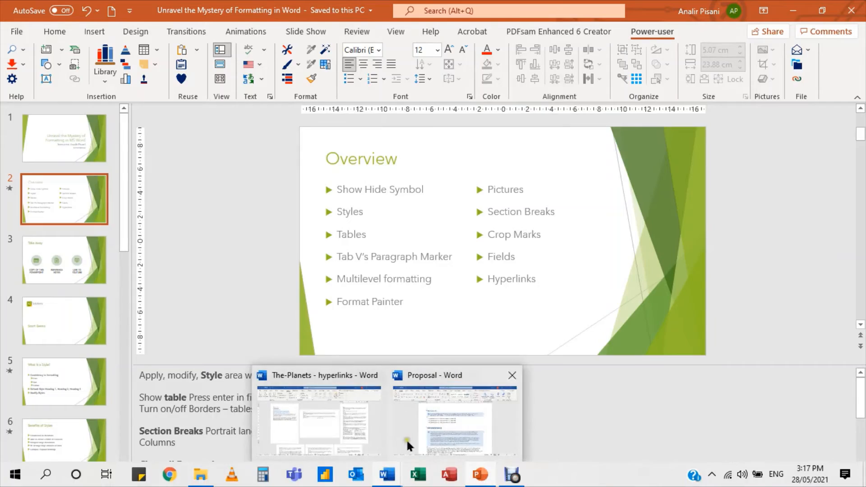
pyautogui.click(337, 434)
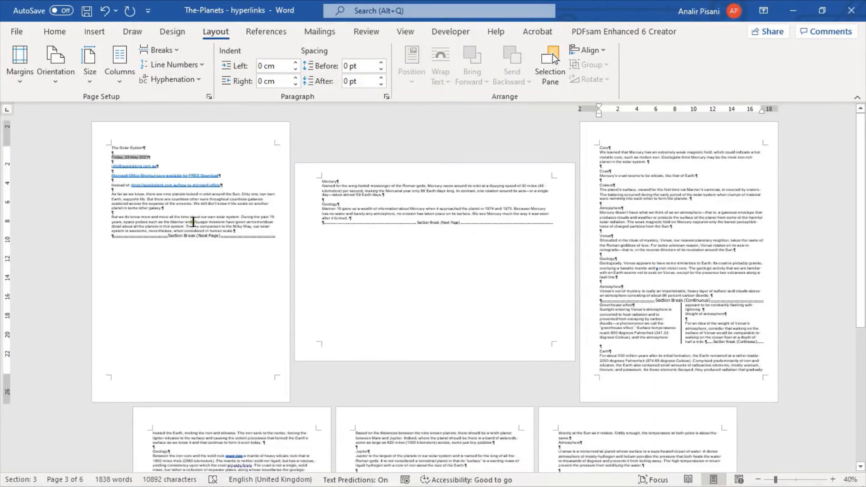
# Zoom in to 90% and examine the crop marks at the page corners from the landscape page to the end of page 3
pyautogui.scroll(5, 195, 231)
pyautogui.scroll(3, 284, 258)
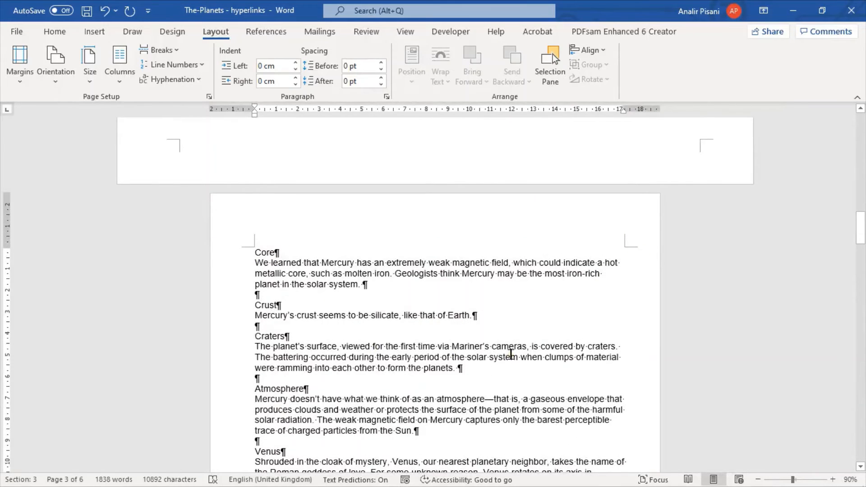
pyautogui.scroll(2, 511, 355)
pyautogui.scroll(2, 511, 354)
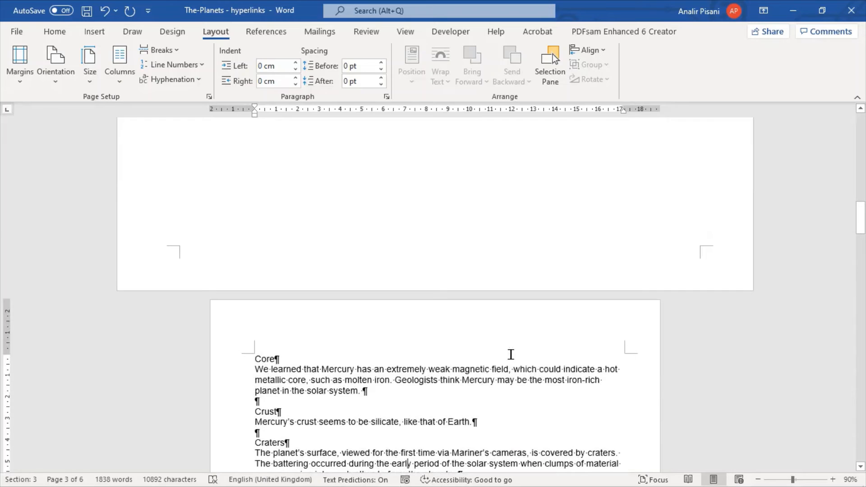
pyautogui.scroll(-2, 511, 354)
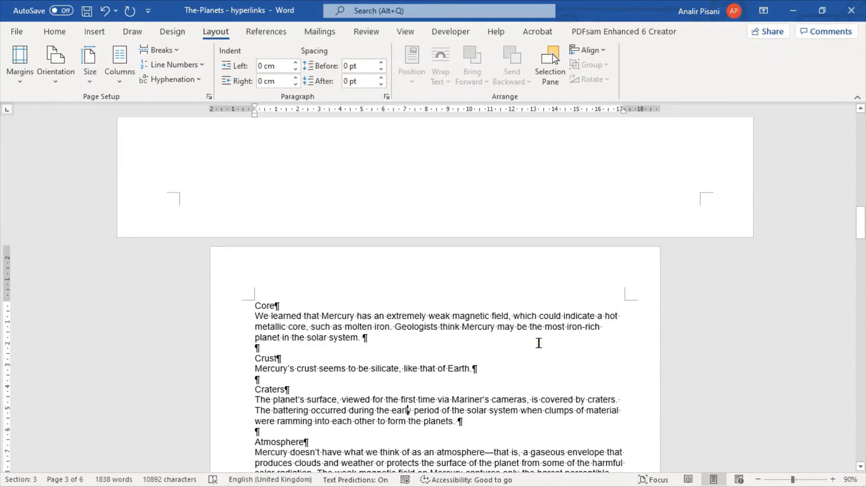
pyautogui.scroll(-10, 538, 342)
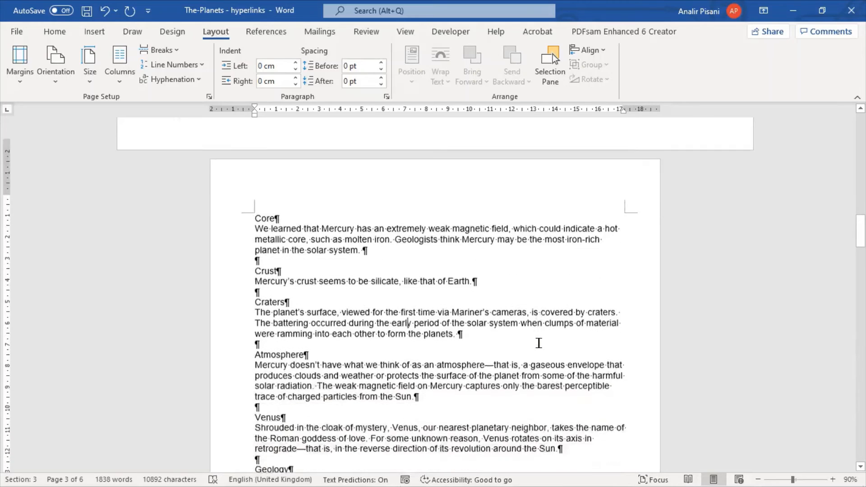
pyautogui.scroll(-3, 539, 343)
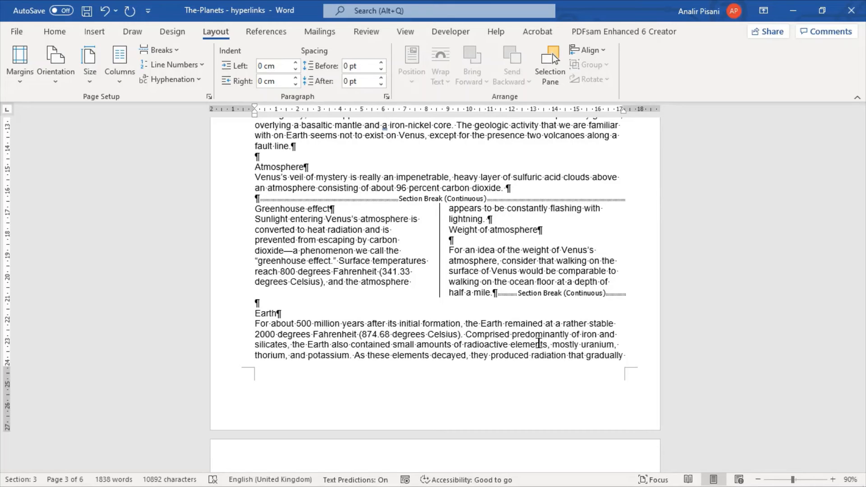
# Turn off Show crop marks in the advanced Word options for document content
pyautogui.click(18, 32)
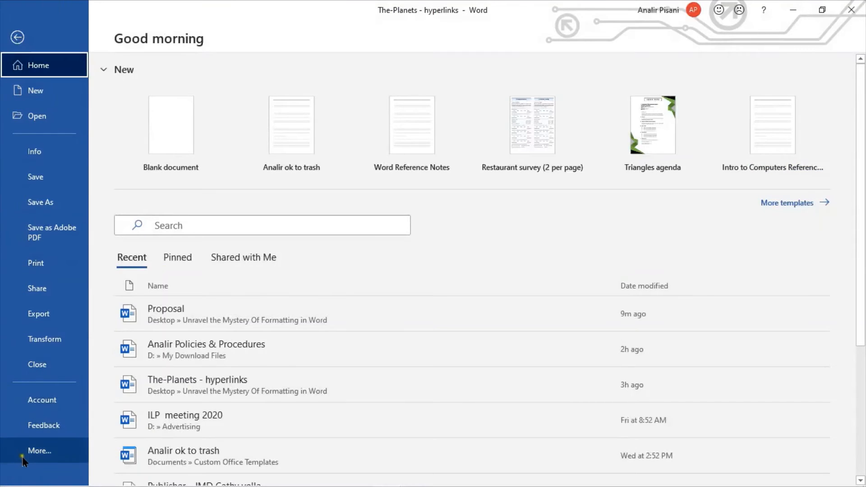
pyautogui.click(23, 455)
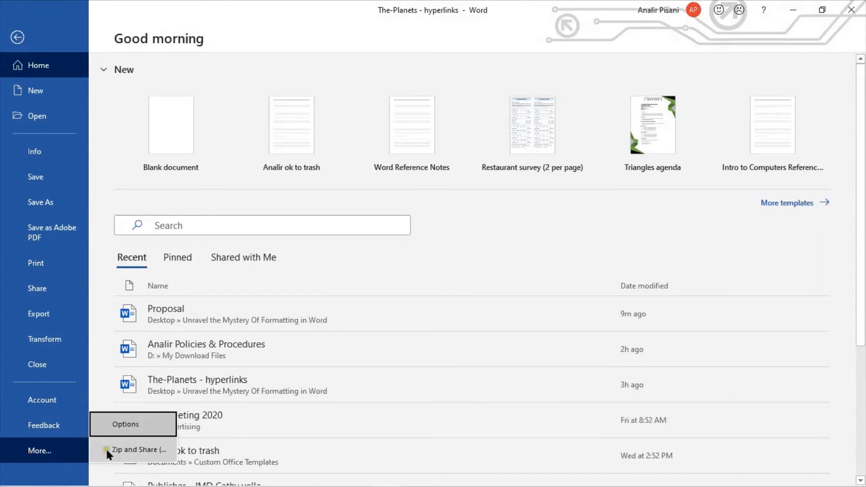
pyautogui.click(135, 429)
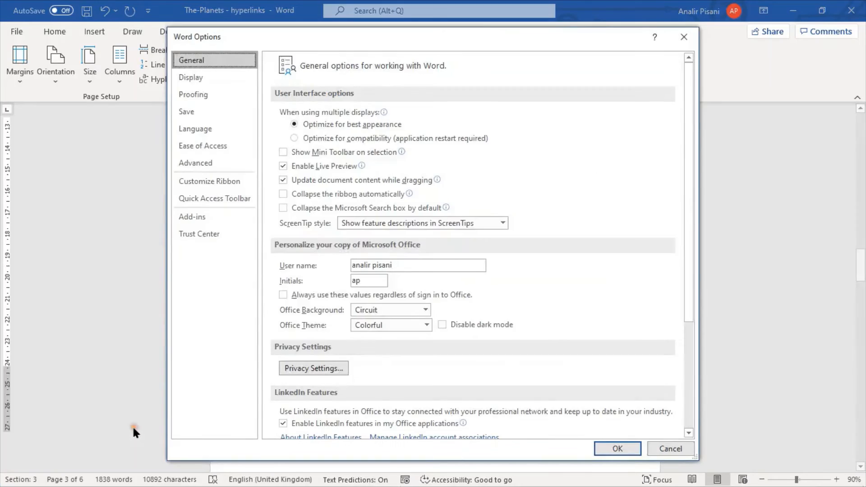
pyautogui.click(206, 166)
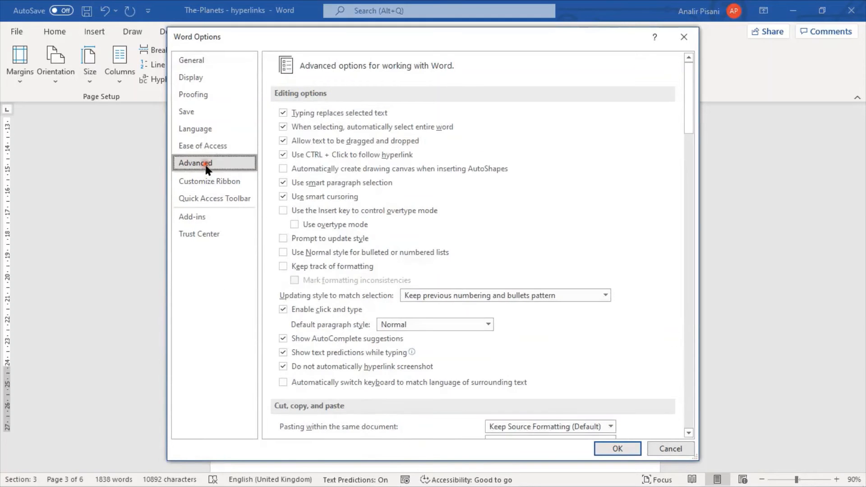
pyautogui.scroll(-8, 560, 227)
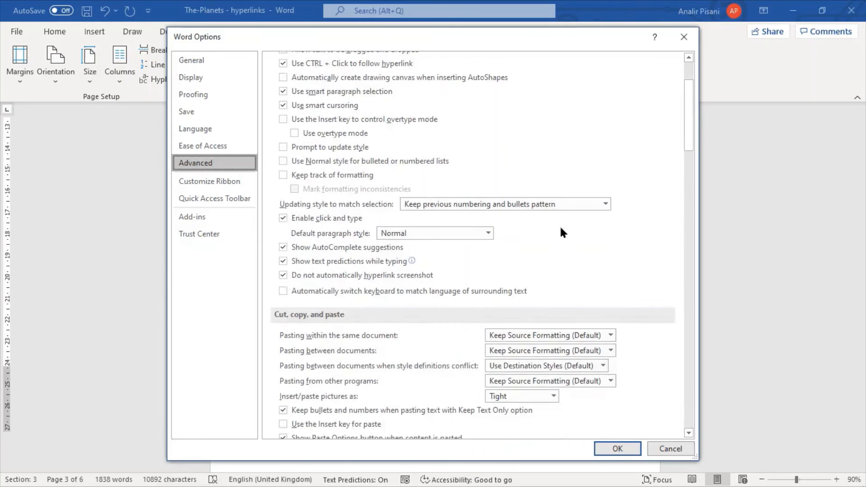
pyautogui.scroll(-6, 560, 228)
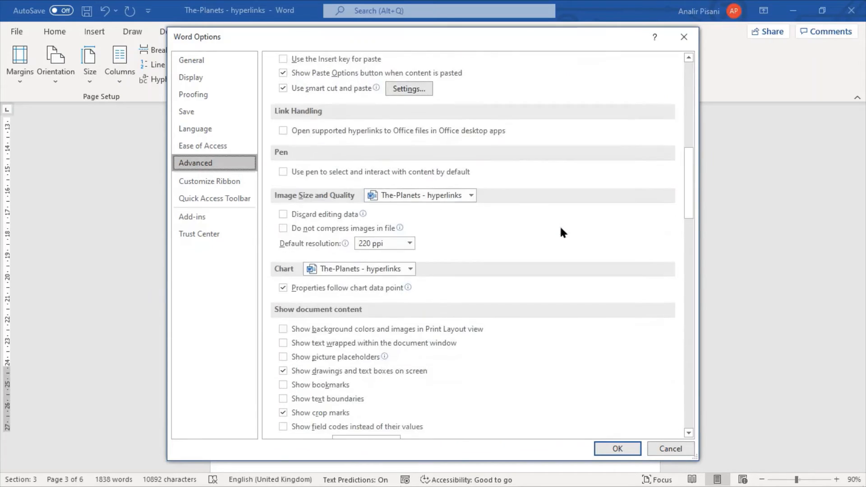
pyautogui.scroll(-2, 560, 228)
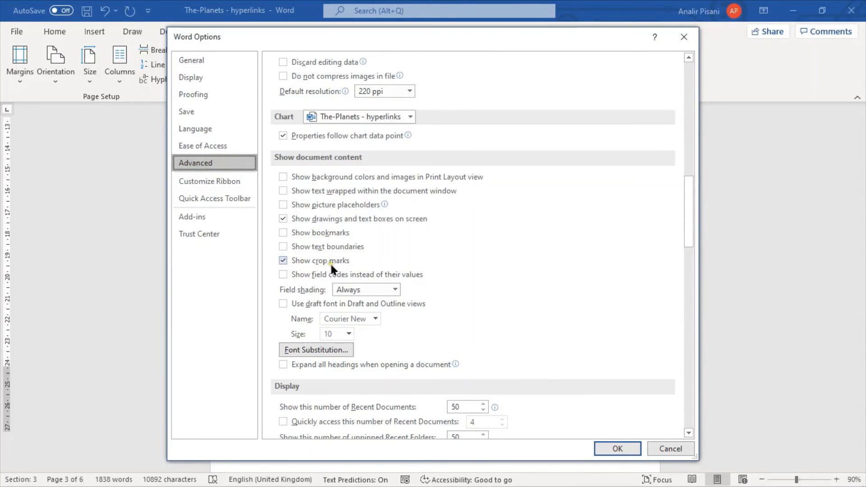
pyautogui.click(282, 262)
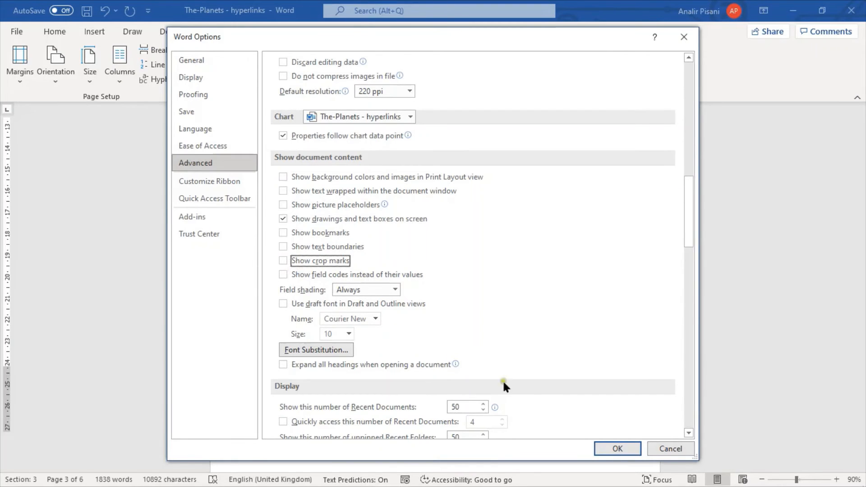
pyautogui.click(611, 447)
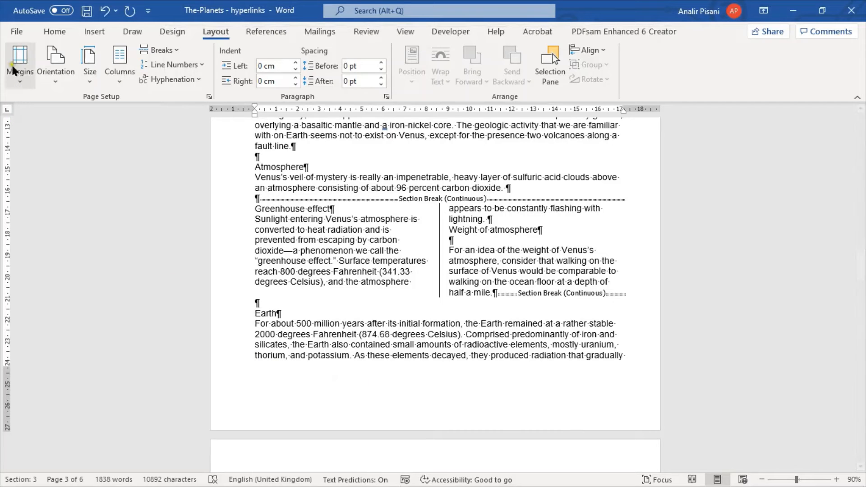
# Turn Show crop marks back on in the advanced Word options
pyautogui.click(17, 28)
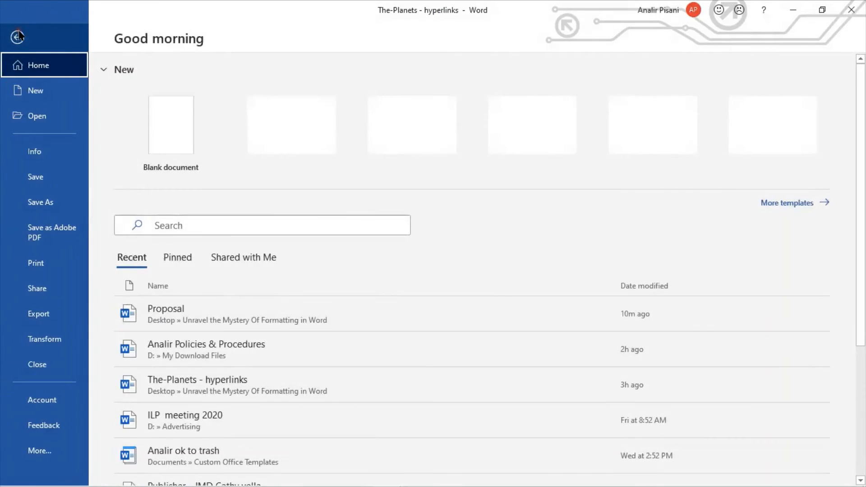
pyautogui.click(34, 451)
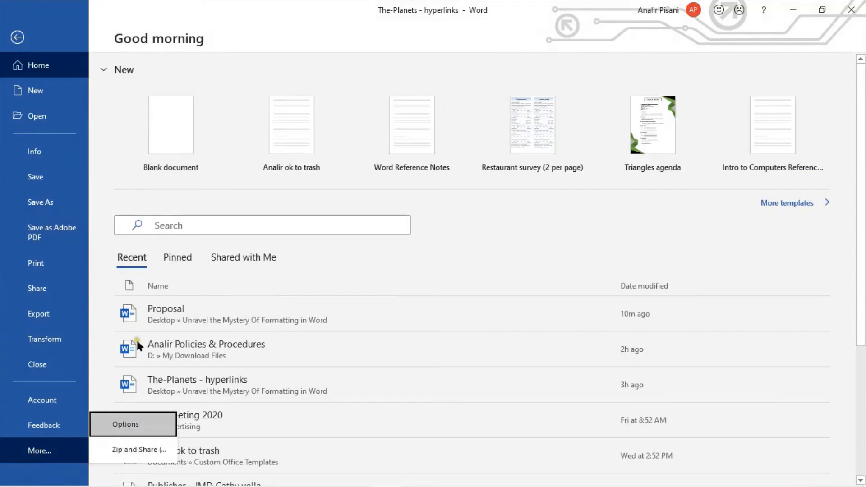
pyautogui.click(126, 423)
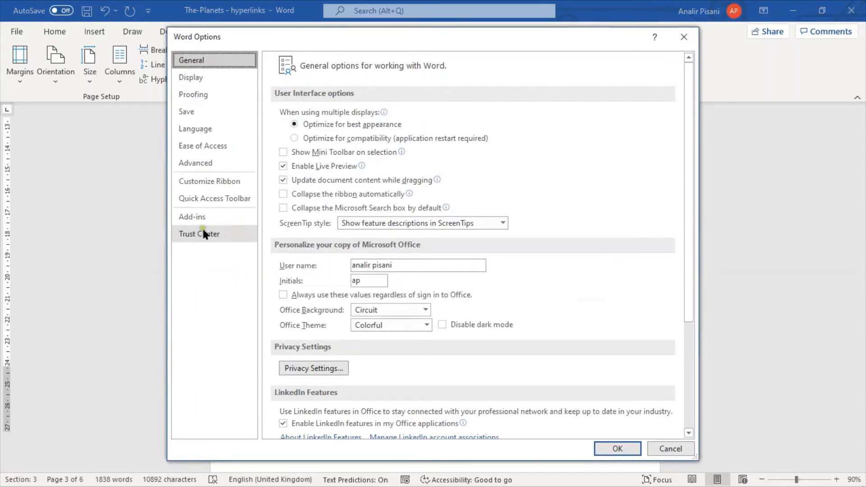
pyautogui.click(210, 161)
pyautogui.scroll(-10, 367, 298)
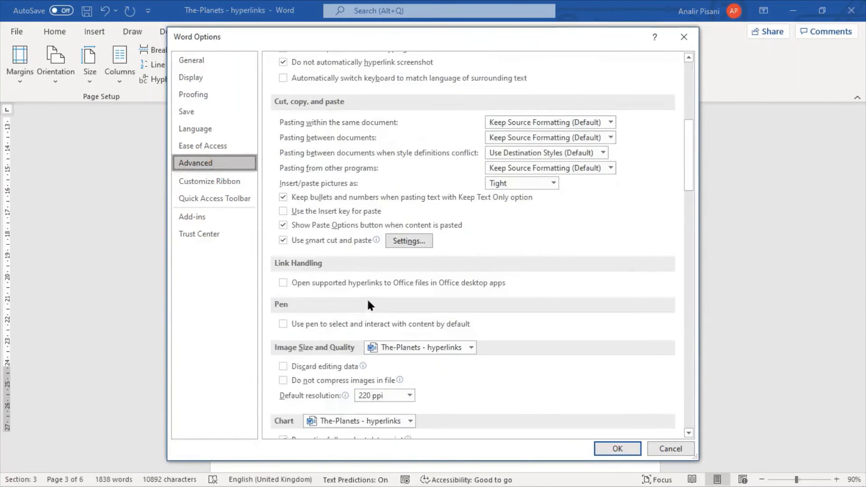
pyautogui.scroll(-10, 367, 297)
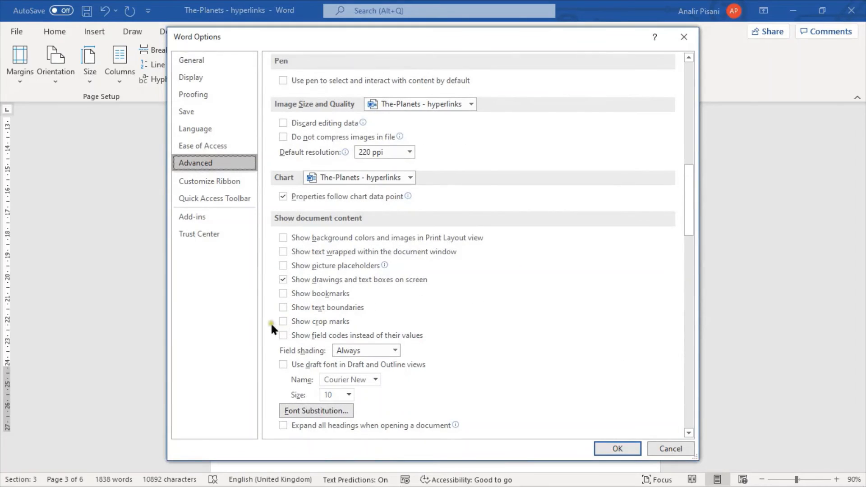
pyautogui.click(283, 320)
pyautogui.click(615, 447)
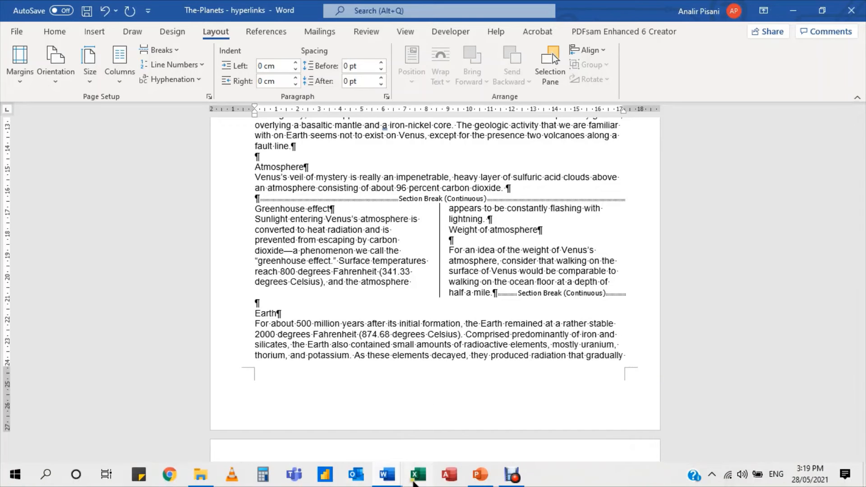
# Switch to the PowerPoint presentation and read the Overview slide's speaker notes about fields and hyperlinks
pyautogui.moveTo(487, 477)
pyautogui.click(483, 431)
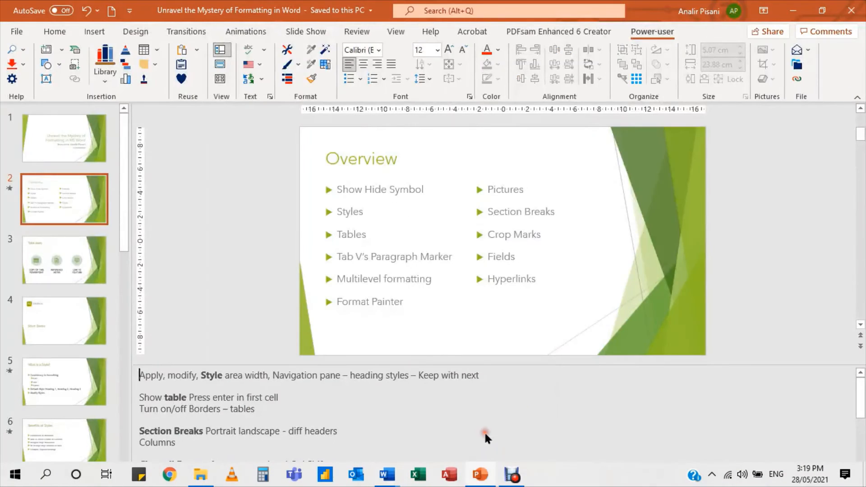
pyautogui.click(502, 257)
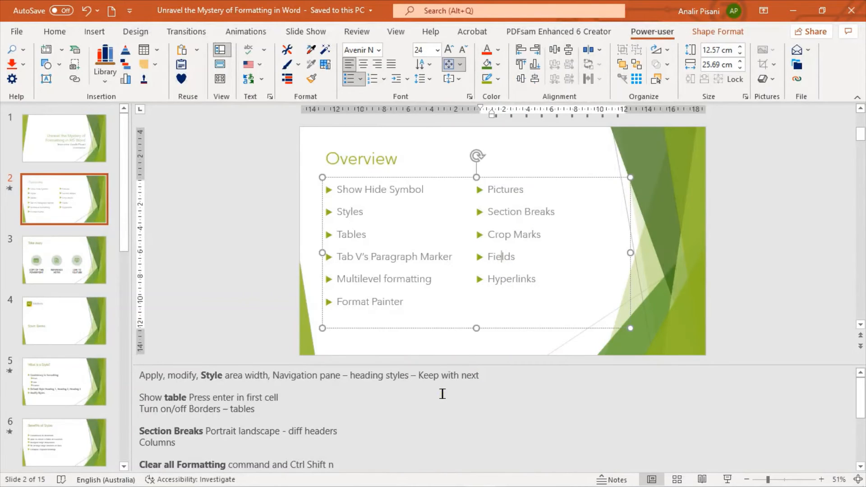
pyautogui.scroll(-3, 431, 419)
pyautogui.scroll(-2, 431, 419)
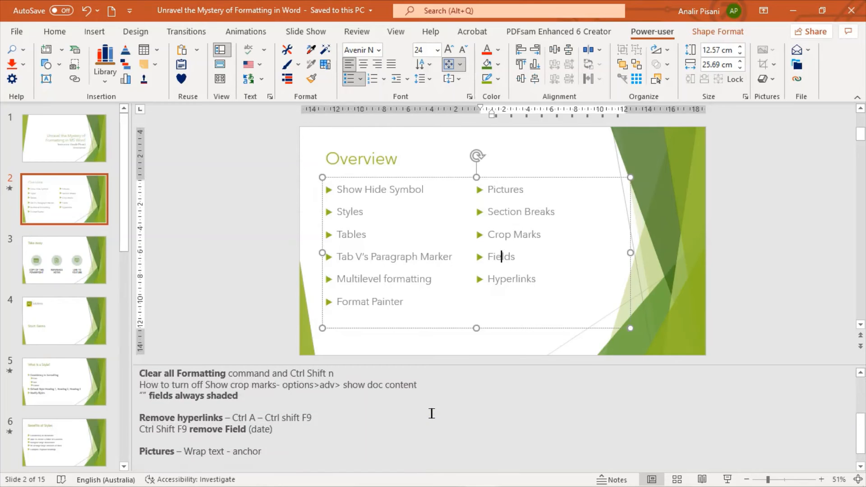
pyautogui.scroll(1, 432, 412)
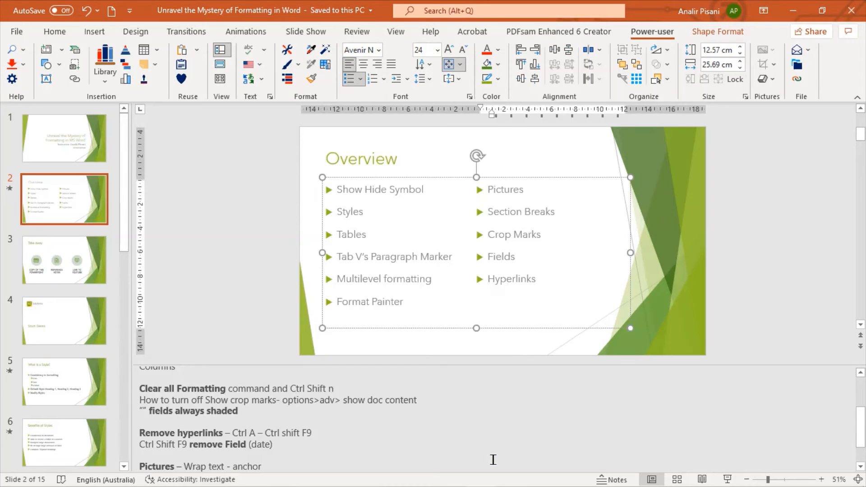
# Return to The-Planets in Word and place the cursor in the first page's date field and the blank line below to check the field shading
pyautogui.moveTo(391, 480)
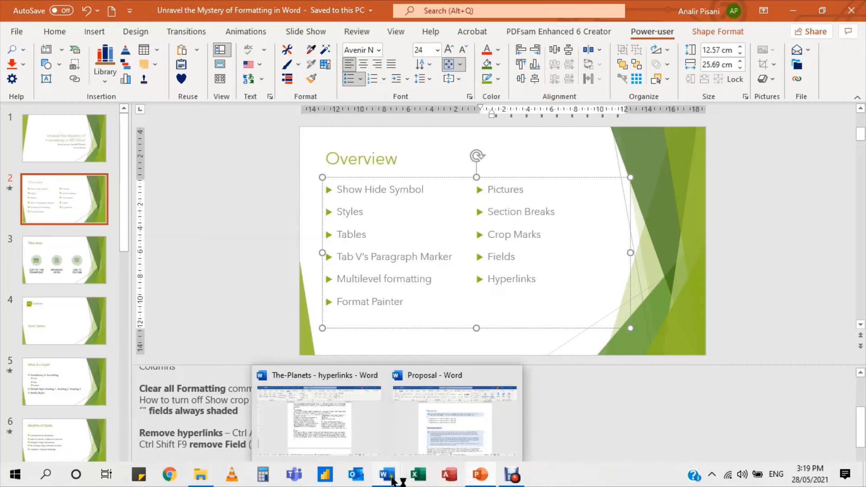
pyautogui.click(308, 421)
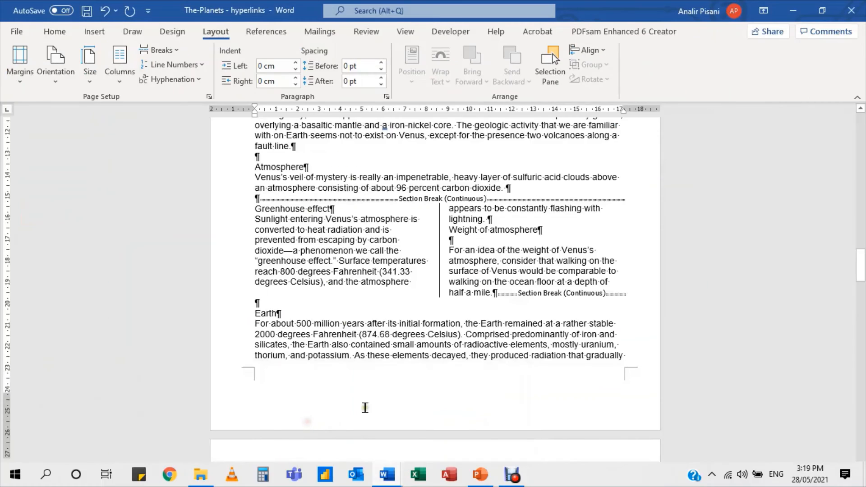
pyautogui.scroll(15, 365, 407)
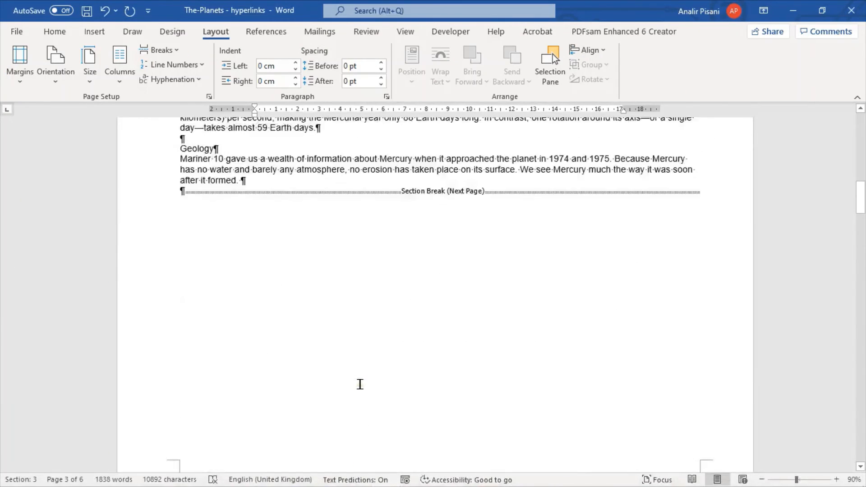
pyautogui.scroll(15, 360, 383)
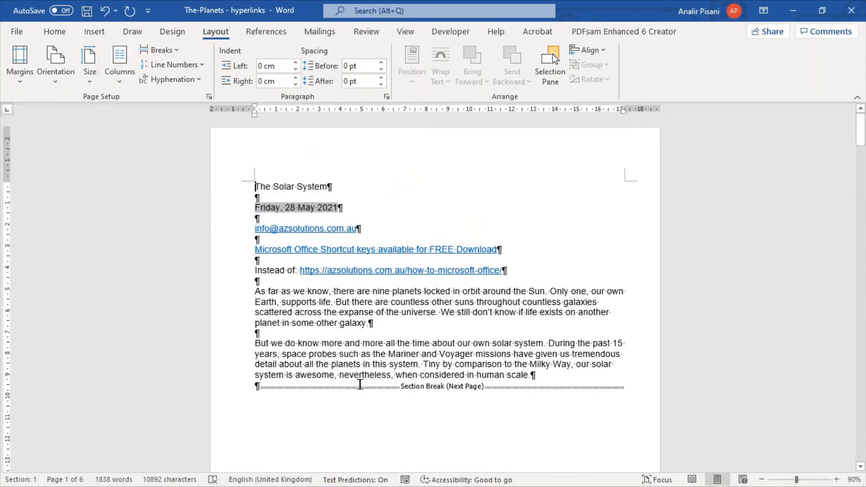
pyautogui.click(316, 208)
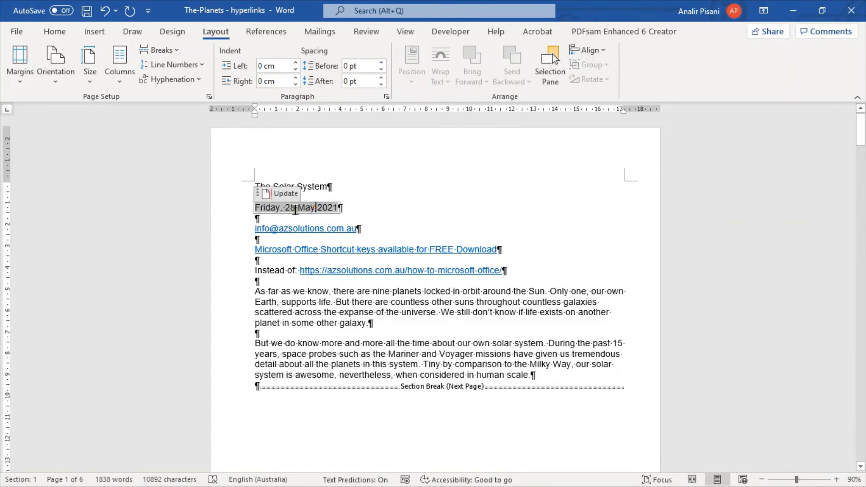
pyautogui.click(270, 219)
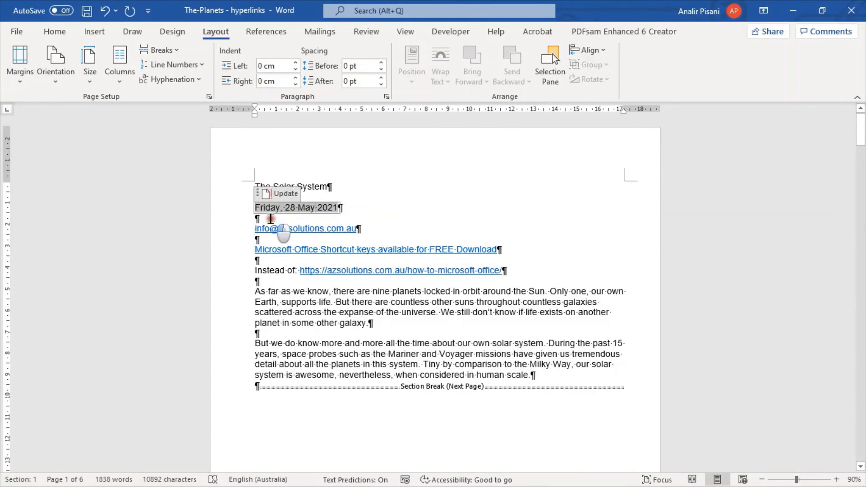
# Review the date and time formats with automatic updating, cancel without inserting, and place the cursor in body text and the date field
pyautogui.click(93, 32)
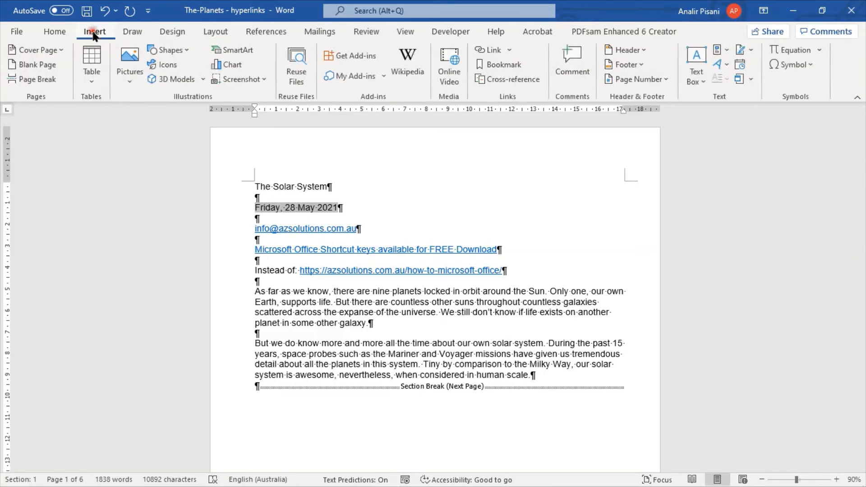
pyautogui.click(738, 65)
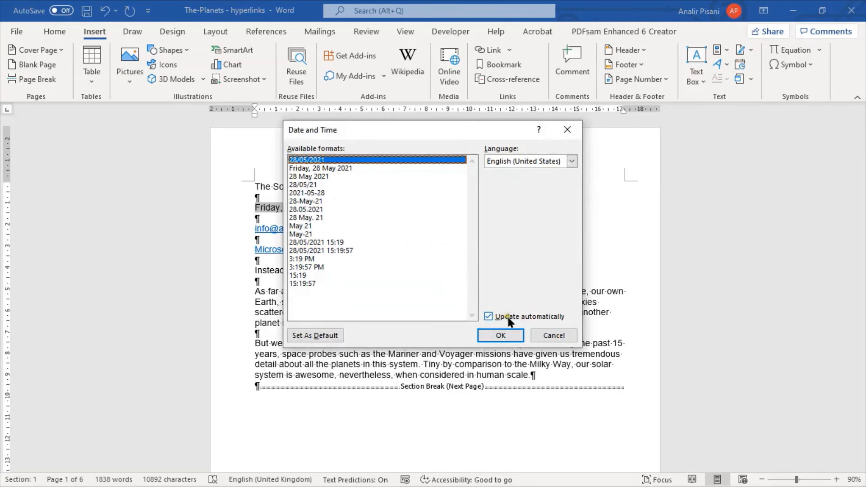
pyautogui.click(553, 335)
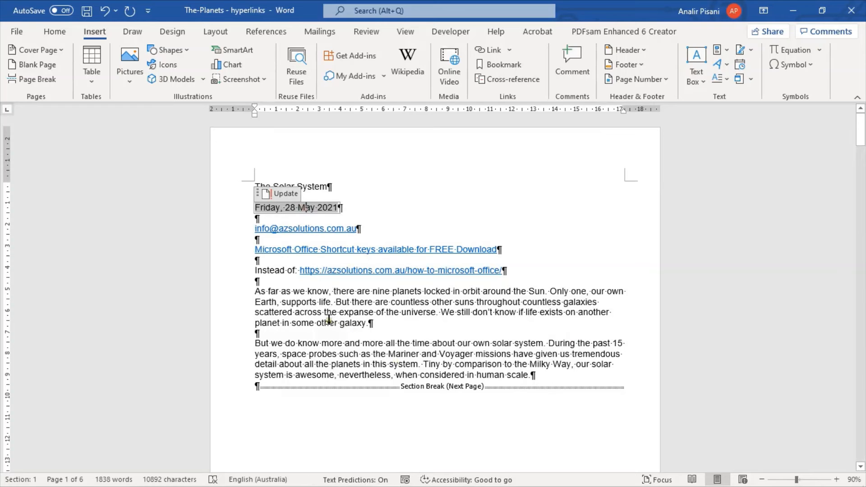
pyautogui.scroll(-2, 348, 347)
pyautogui.scroll(2, 80, 184)
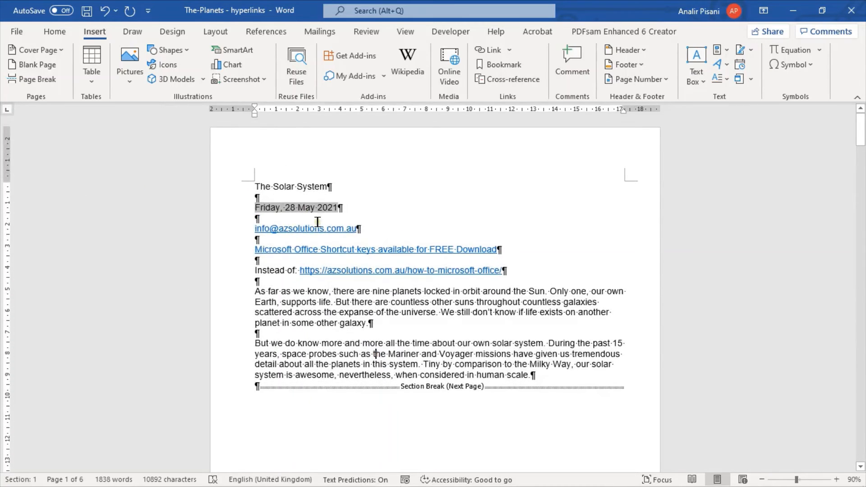
pyautogui.click(291, 302)
pyautogui.click(311, 207)
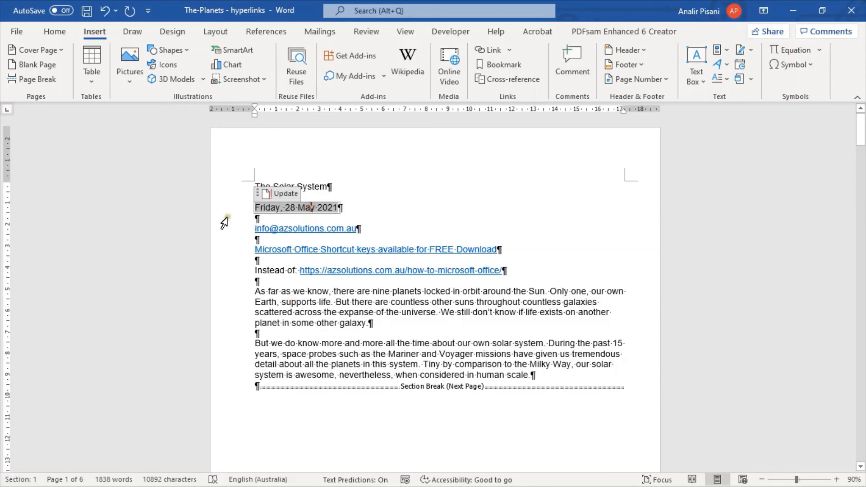
# Set Field shading to When selected in the advanced Word options and test it by placing the cursor outside and inside the date field
pyautogui.click(16, 34)
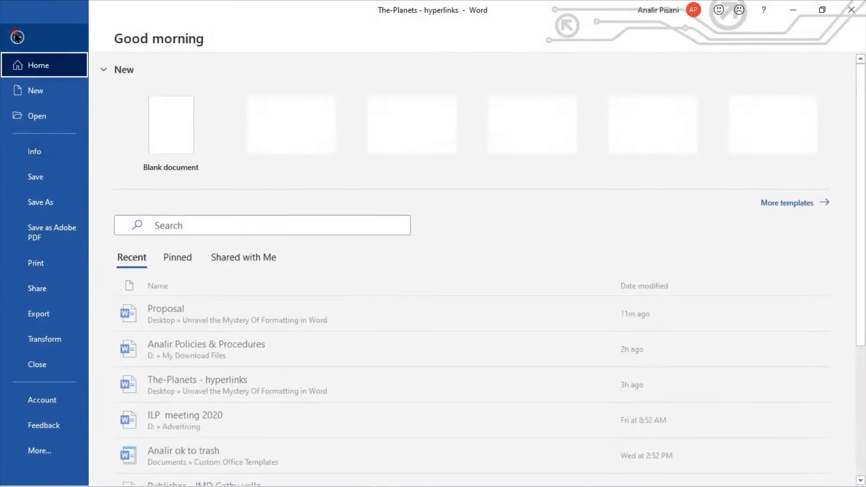
pyautogui.click(45, 459)
pyautogui.click(102, 421)
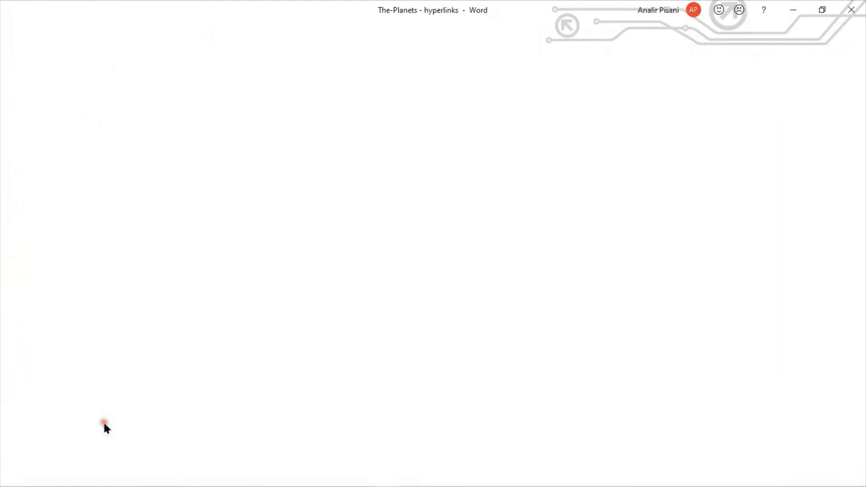
pyautogui.click(205, 164)
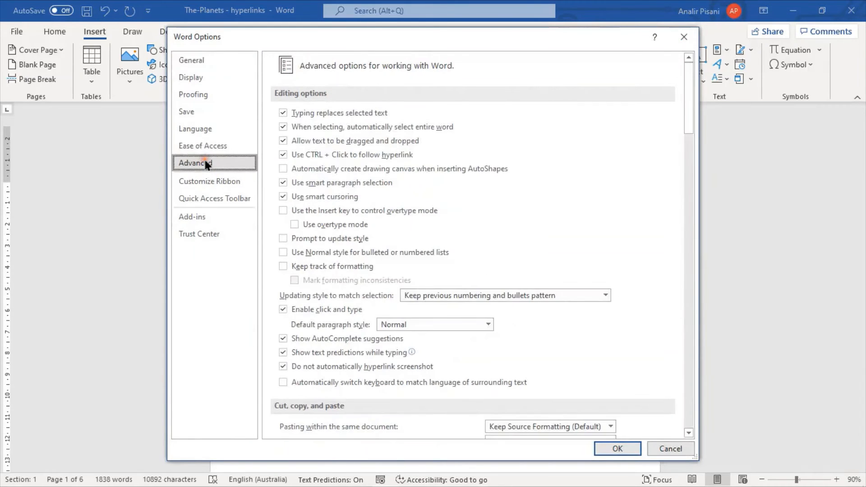
pyautogui.scroll(-5, 528, 253)
pyautogui.scroll(-10, 526, 255)
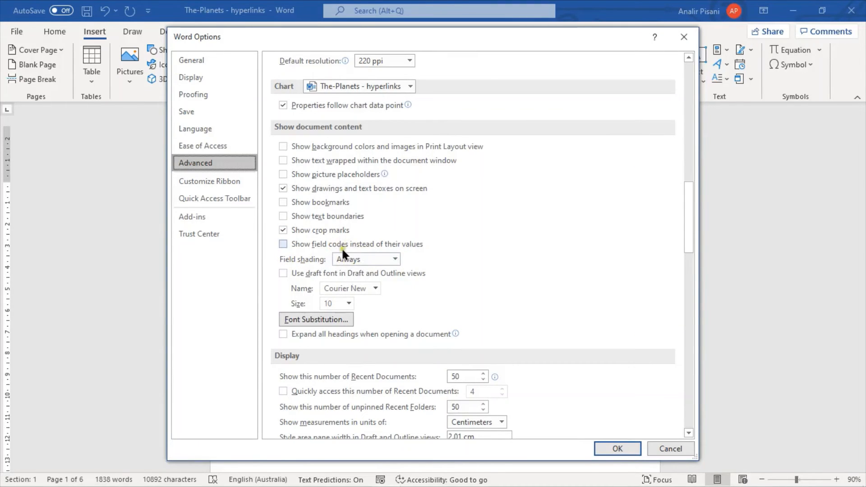
pyautogui.click(395, 260)
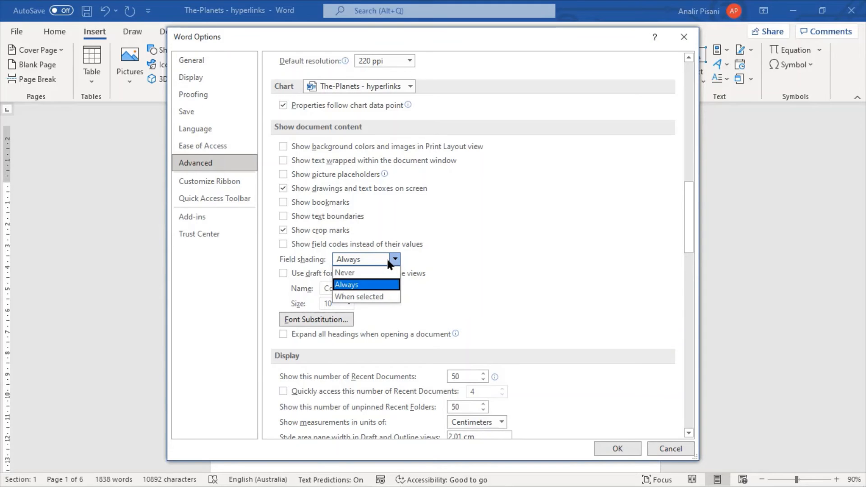
pyautogui.click(372, 297)
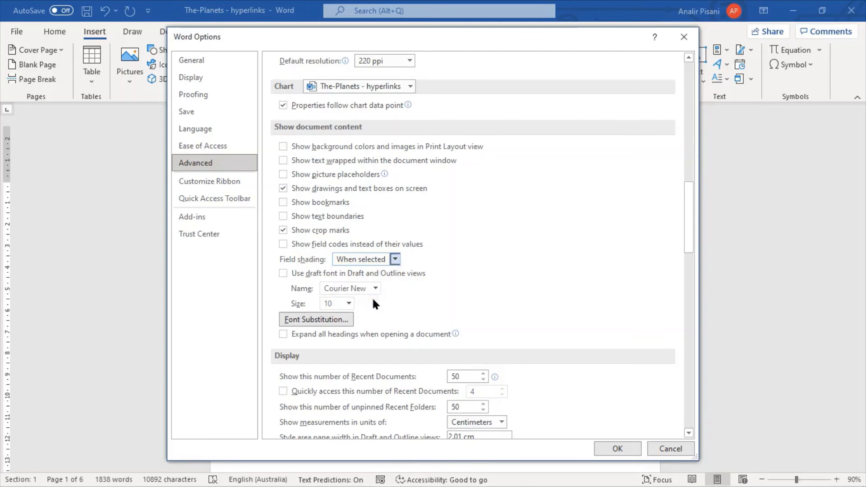
pyautogui.click(616, 448)
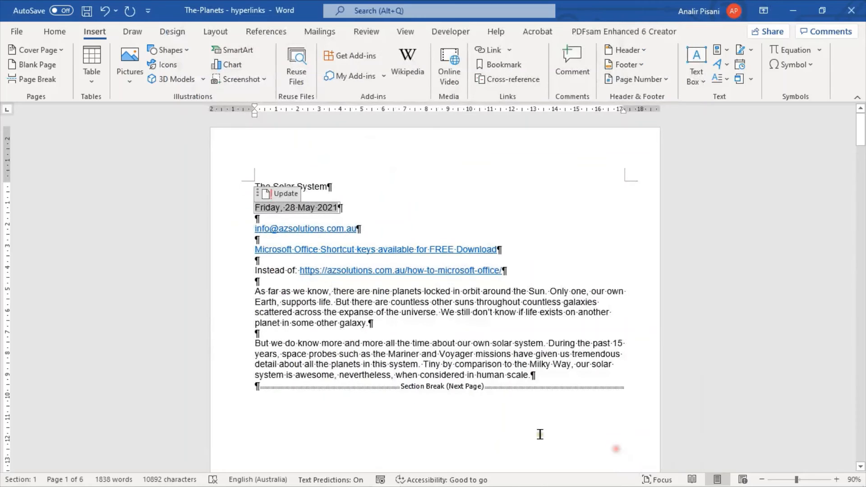
pyautogui.click(421, 317)
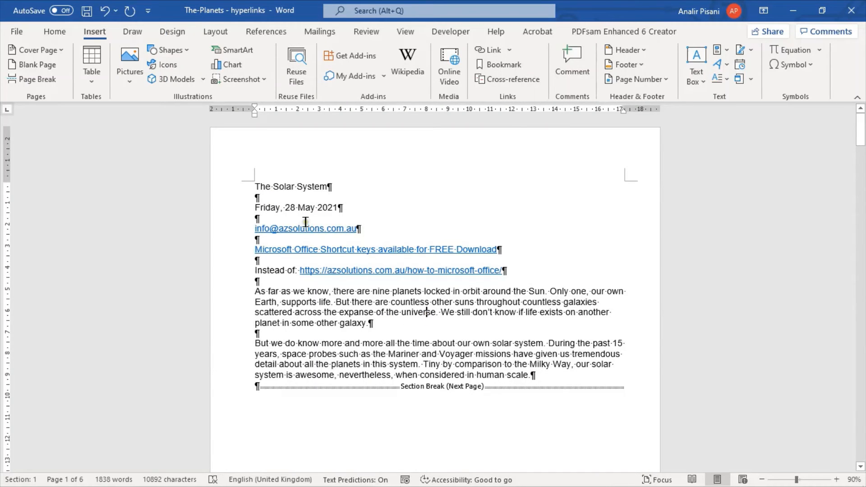
pyautogui.click(311, 207)
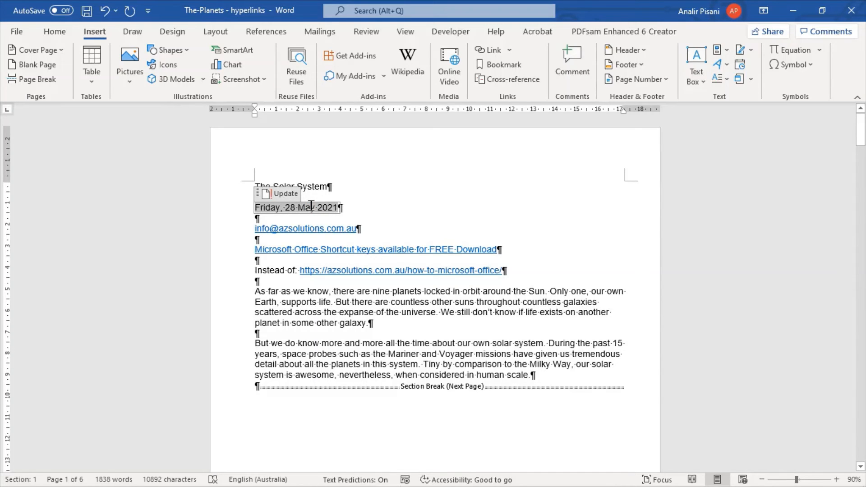
# Set Field shading to Always in the advanced Word options and check the date field with the cursor elsewhere
pyautogui.click(18, 31)
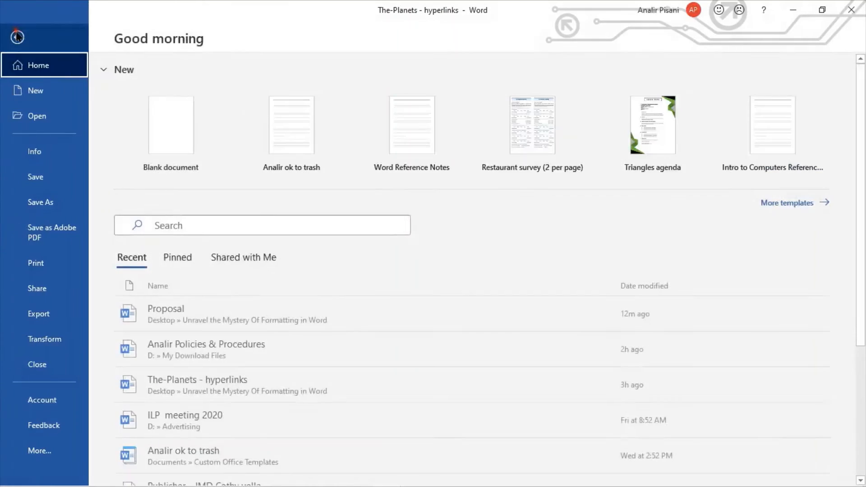
pyautogui.click(32, 452)
pyautogui.click(131, 423)
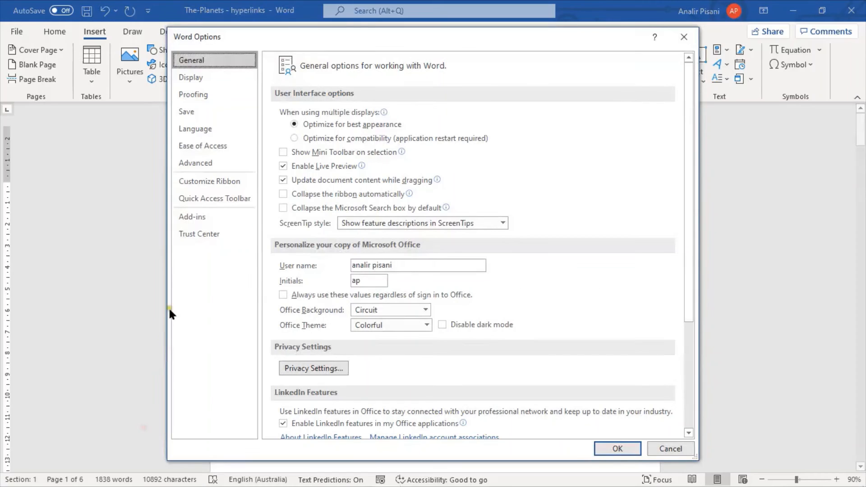
pyautogui.click(193, 163)
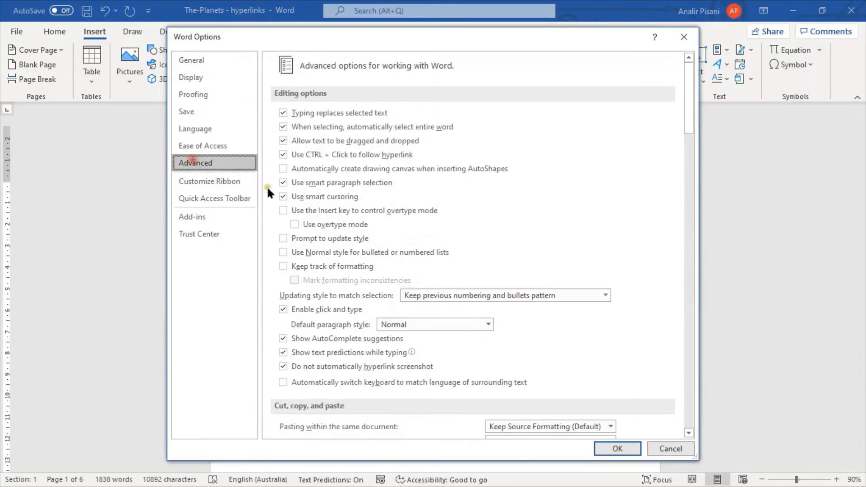
pyautogui.scroll(-5, 502, 268)
pyautogui.scroll(-13, 506, 274)
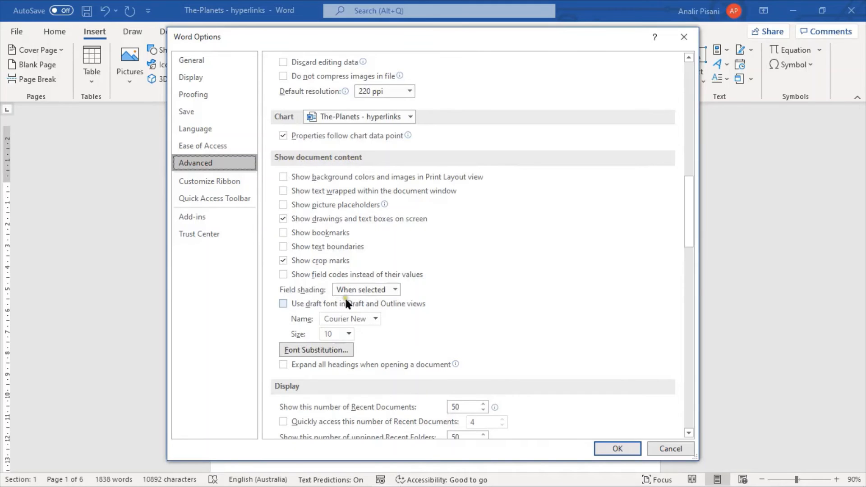
pyautogui.click(393, 289)
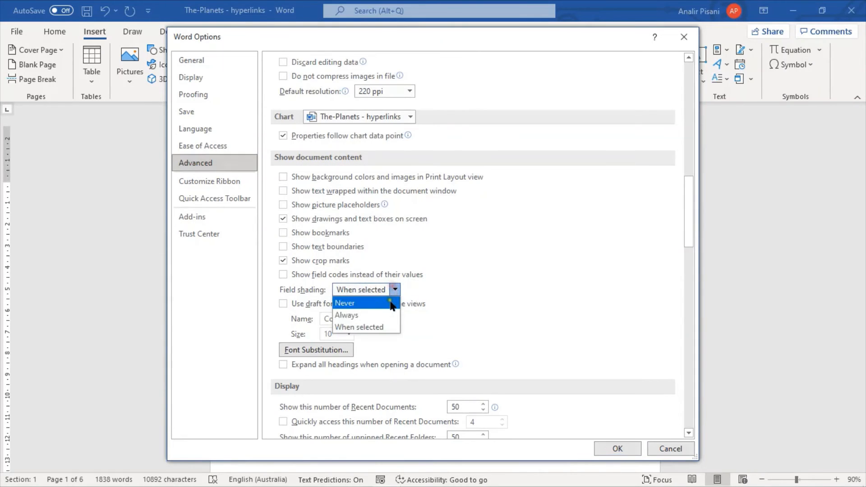
pyautogui.click(381, 318)
pyautogui.click(616, 449)
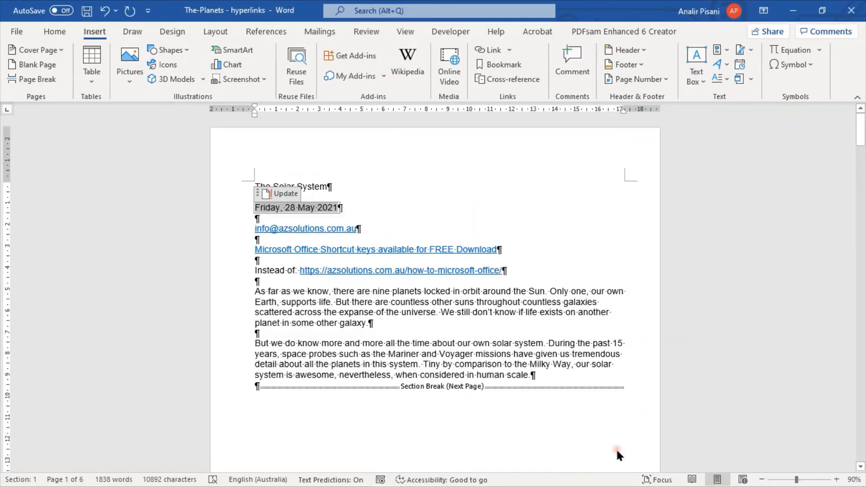
pyautogui.click(367, 336)
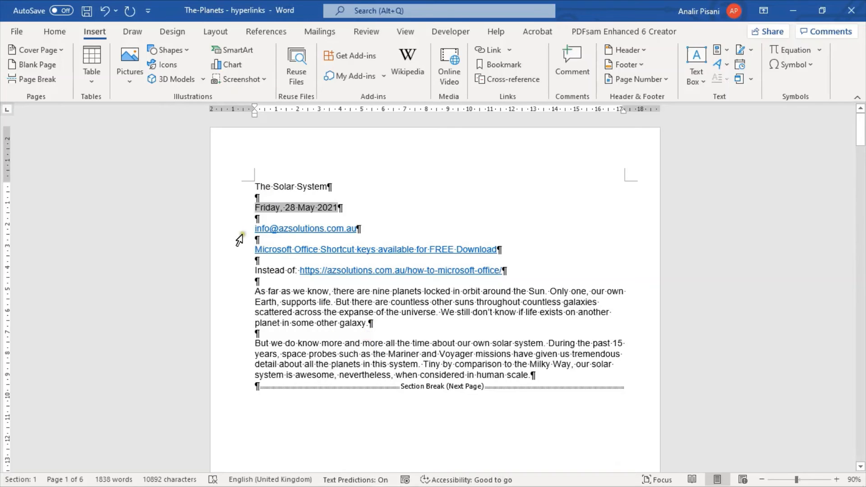
# Follow the azsolutions.com.au/how-to-microsoft-office/ hyperlink from the document's first page into the Chrome browser
pyautogui.click(271, 281)
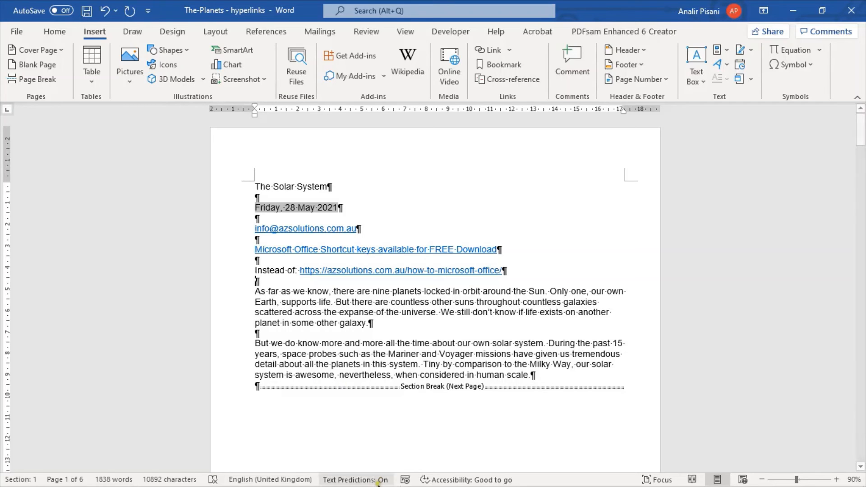
pyautogui.moveTo(361, 485)
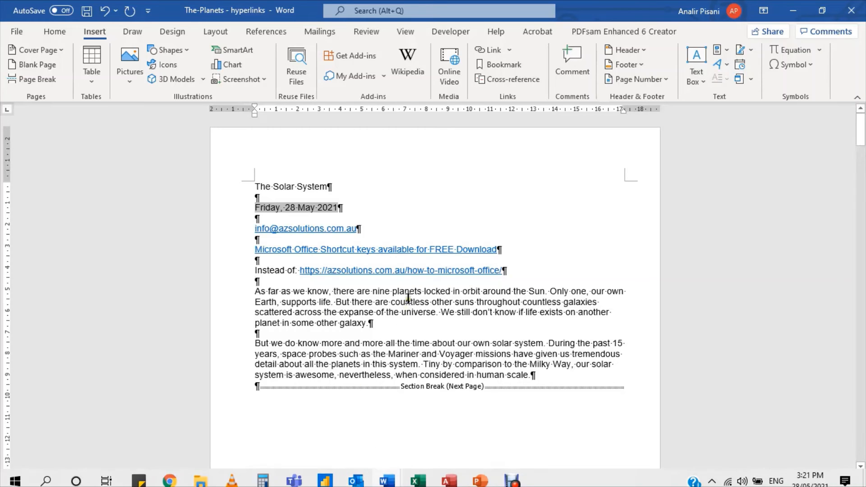
pyautogui.keyDown('ctrl'); pyautogui.click(404, 270); pyautogui.keyUp('ctrl')
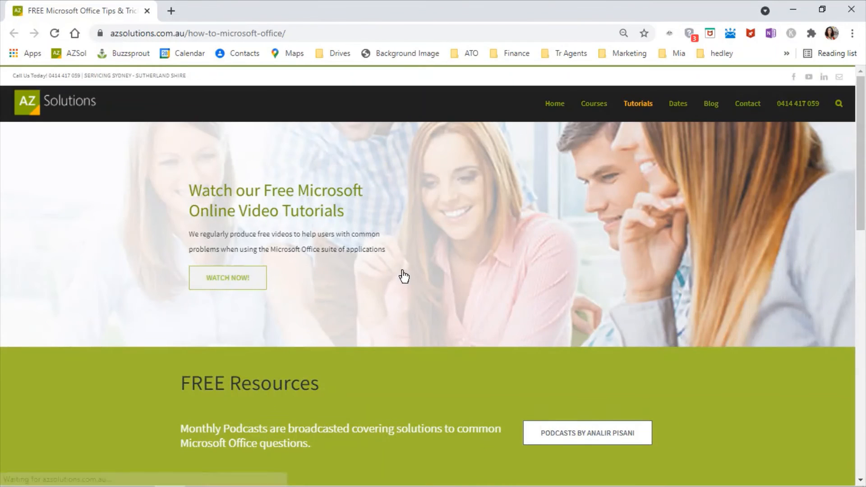
# Open the website's Webinars page under Tutorials and select its full web address
pyautogui.moveTo(642, 108)
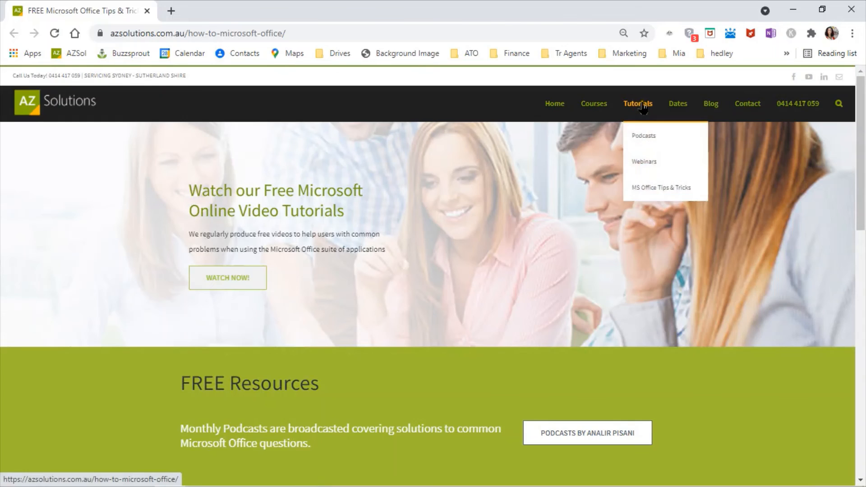
pyautogui.click(645, 162)
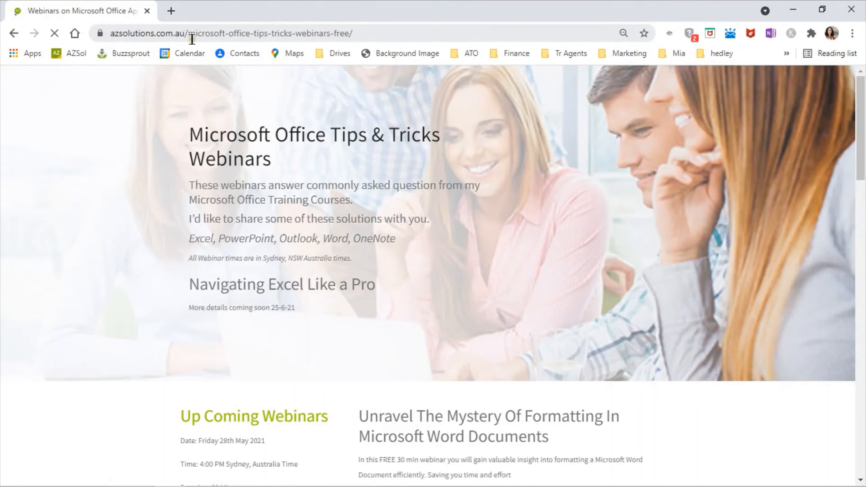
pyautogui.click(382, 33)
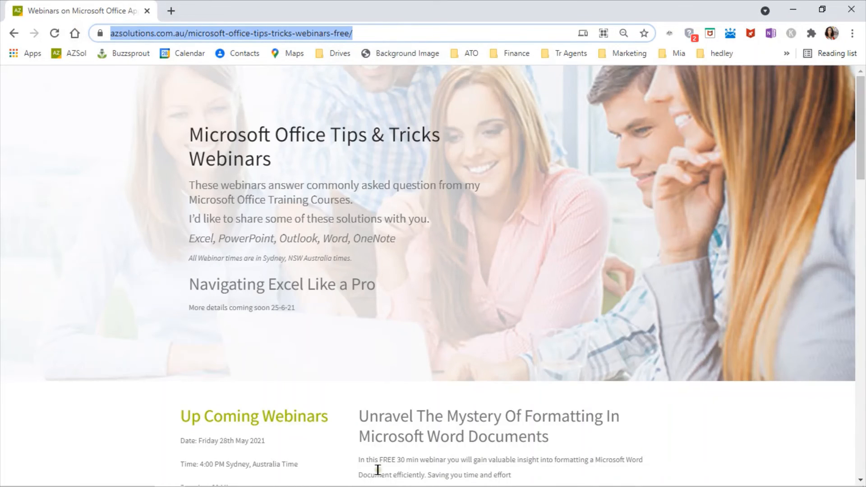
# Return to The-Planets in Word, view the Insert Hyperlink options from the blank line below the web link, and cancel
pyautogui.moveTo(388, 474)
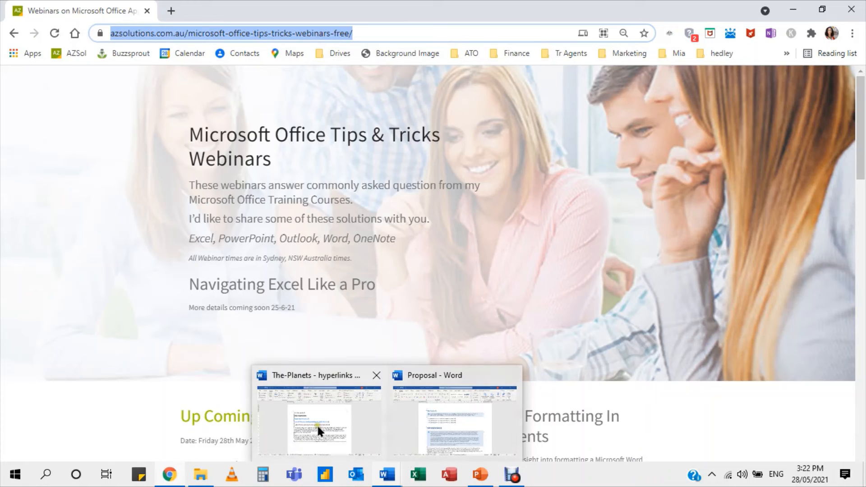
pyautogui.click(349, 427)
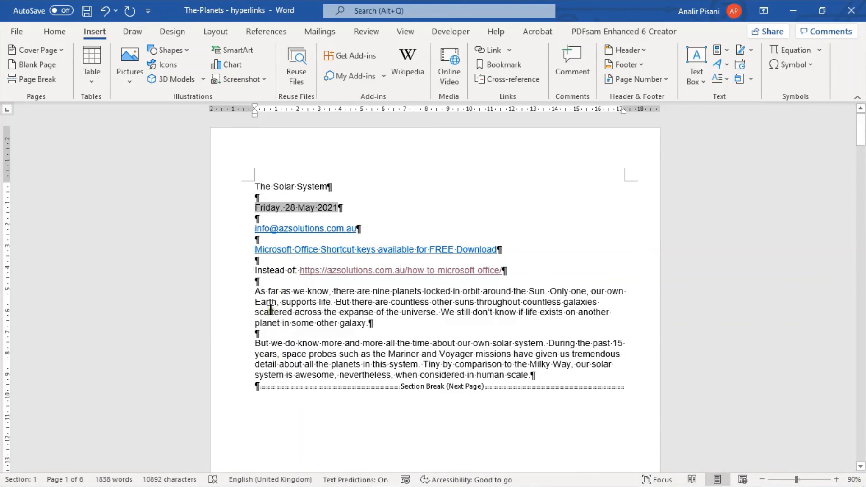
pyautogui.click(275, 281)
pyautogui.click(509, 49)
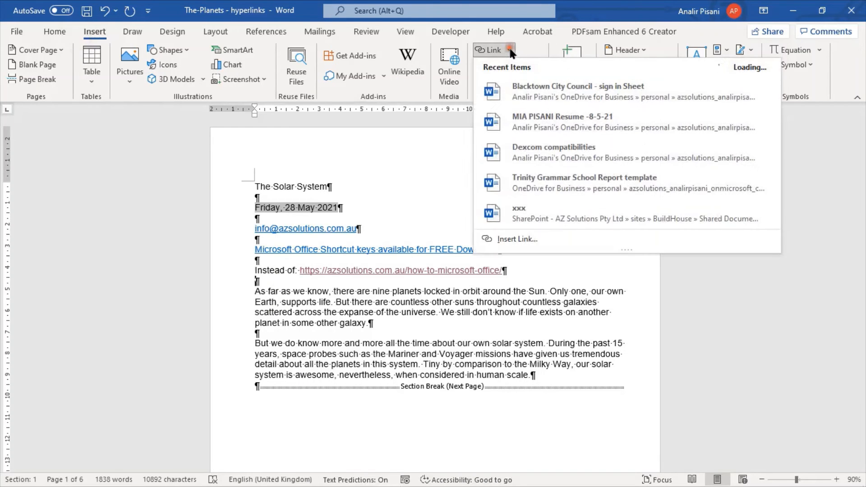
pyautogui.click(506, 239)
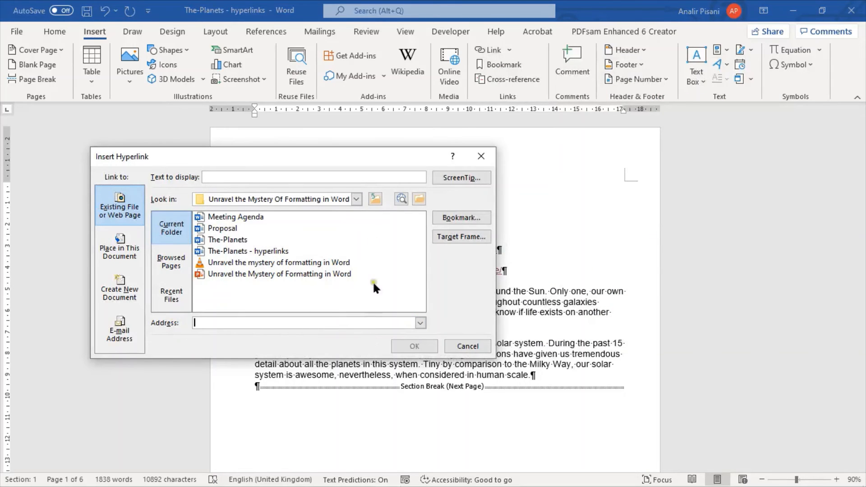
pyautogui.click(467, 346)
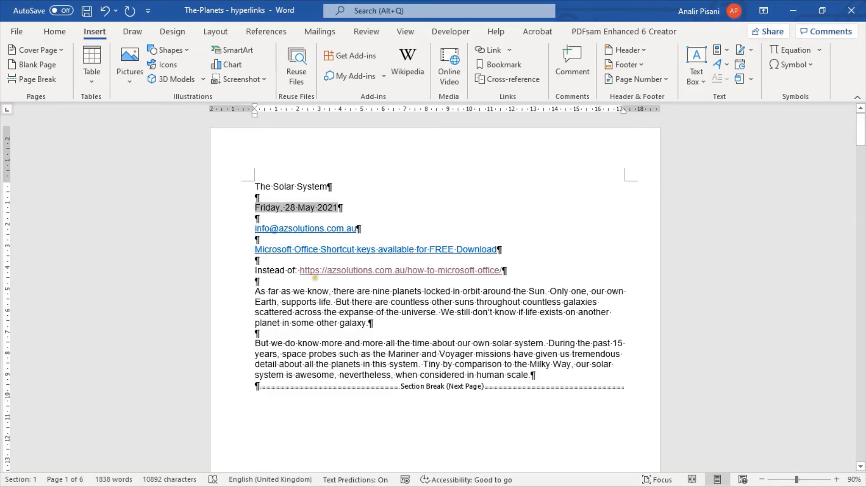
# Add two empty paragraphs below the "Instead of" line and place the cursor on the middle blank line
pyautogui.press('Return')
pyautogui.press('Return')
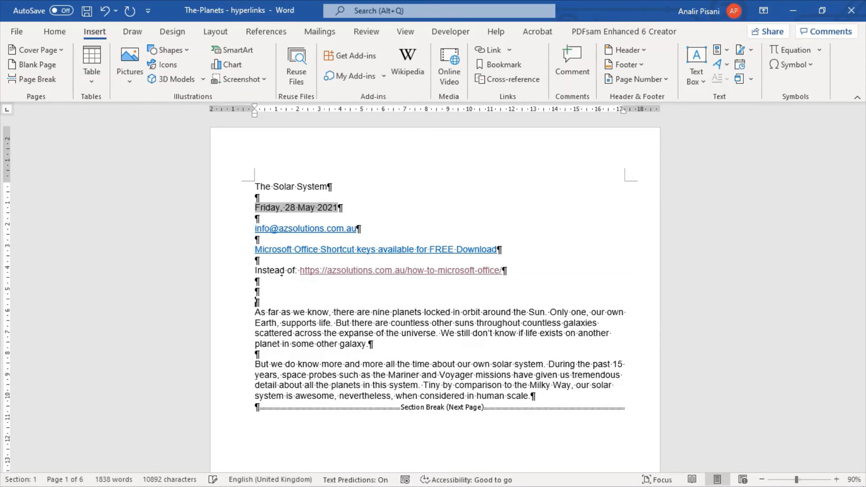
pyautogui.press('Up')
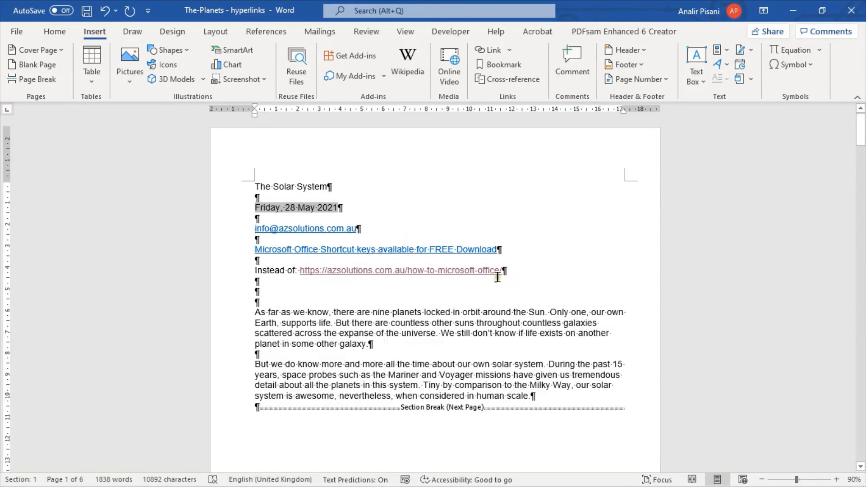
# Follow the azsolutions.com.au/how-to-microsoft-office/ hyperlink into Chrome and open the Microsoft Office shortcut keys download page from its FREE Resources
pyautogui.keyDown('ctrl'); pyautogui.click(445, 270); pyautogui.keyUp('ctrl')
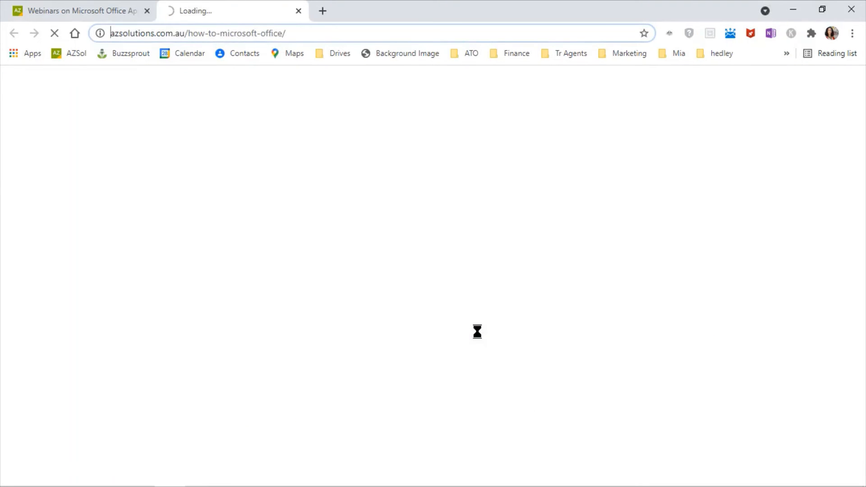
pyautogui.scroll(-3, 635, 349)
pyautogui.scroll(-1, 637, 351)
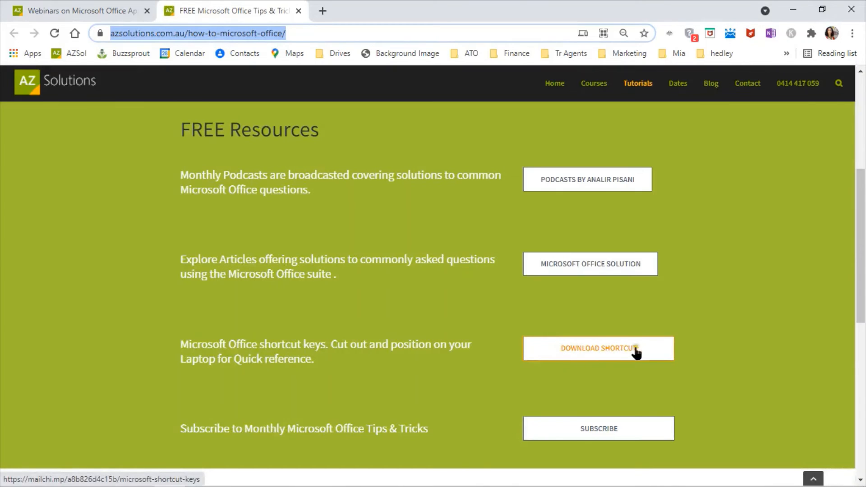
pyautogui.click(612, 354)
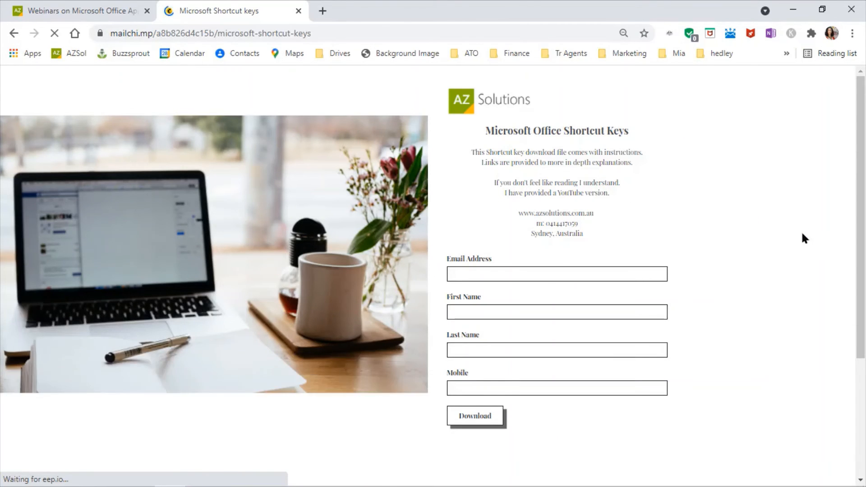
# Close the Microsoft Shortcut keys page, leaving only the Webinars page open, and return to The-Planets in Word
pyautogui.click(89, 9)
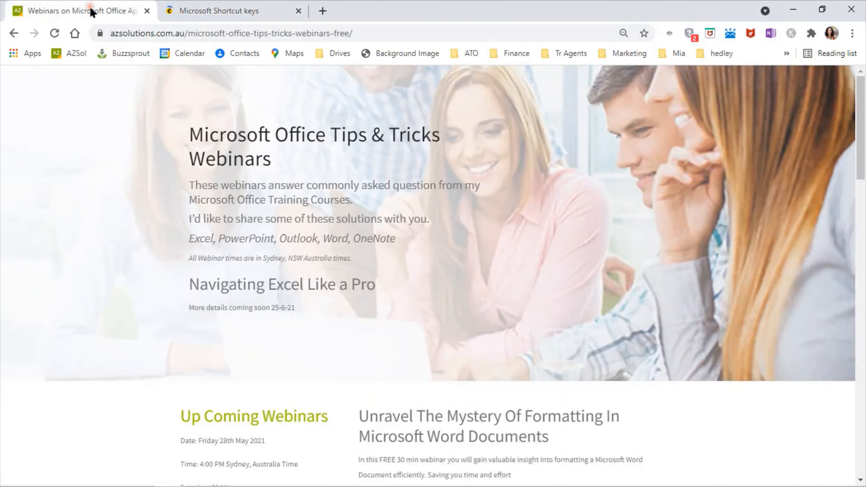
pyautogui.click(298, 11)
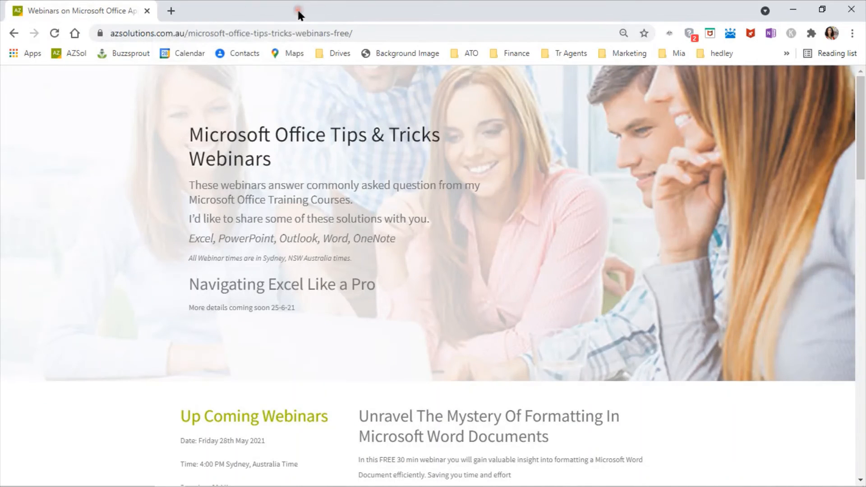
pyautogui.click(792, 7)
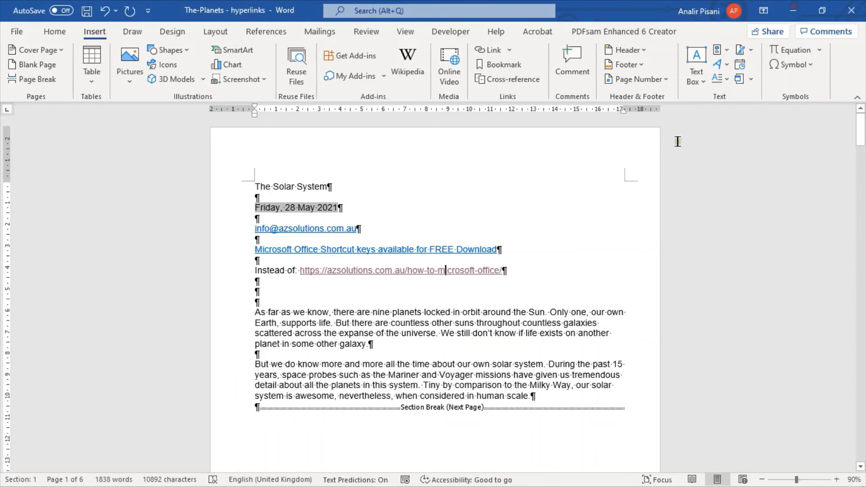
# Enter "MS Office Shortcut" on the middle blank line below the "Instead of" line and select the whole text
pyautogui.click(267, 292)
pyautogui.write('MS Office Shortcut')
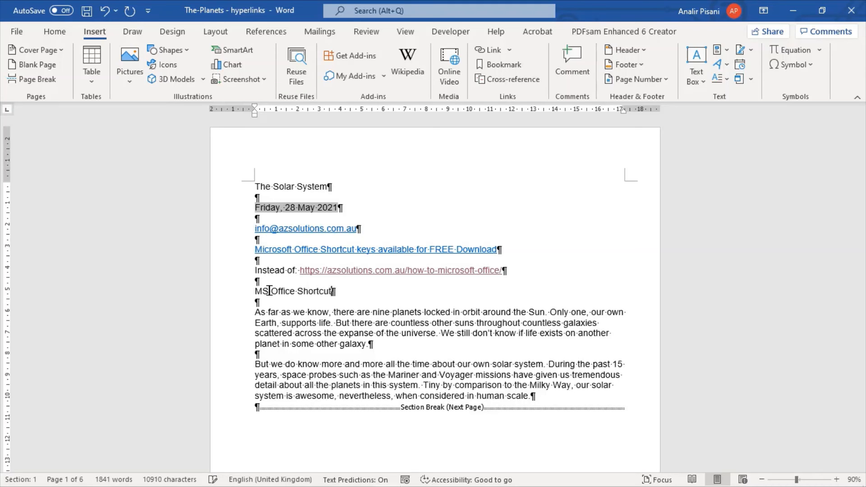
pyautogui.hotkey('ctrl', 'shift', 'Left')
pyautogui.hotkey('ctrl', 'shift', 'Left')
pyautogui.hotkey('ctrl', 'shift', 'Left')
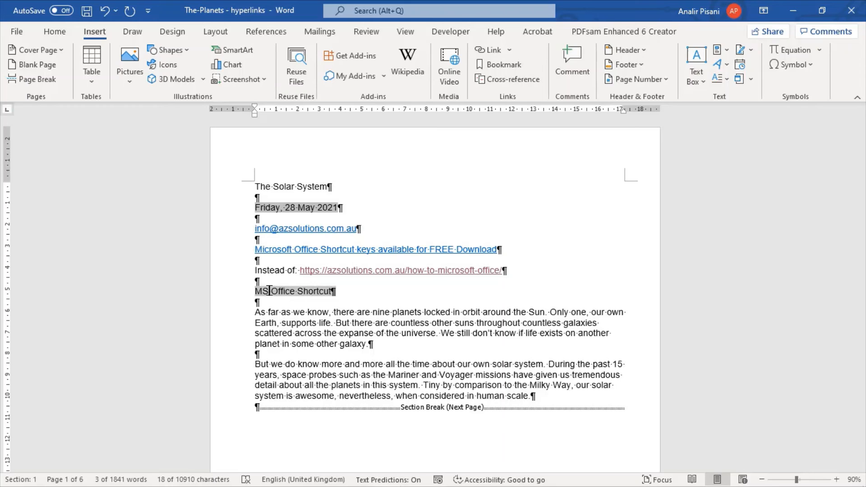
pyautogui.click(509, 49)
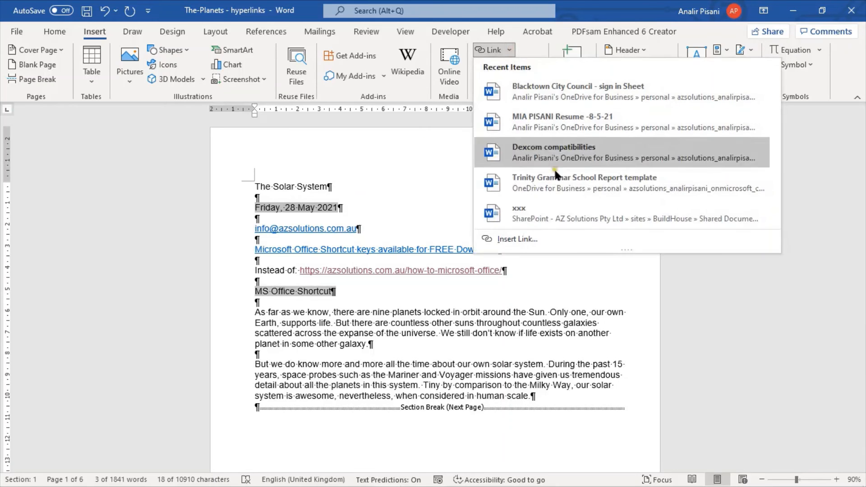
pyautogui.click(526, 237)
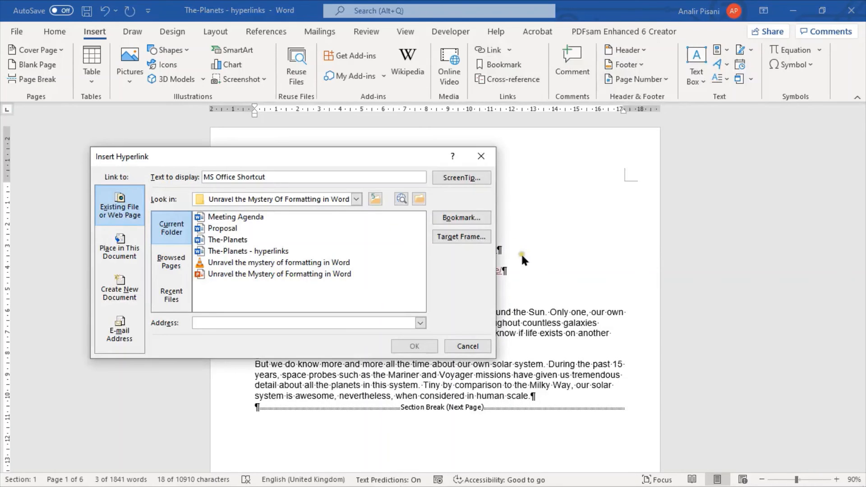
pyautogui.click(467, 346)
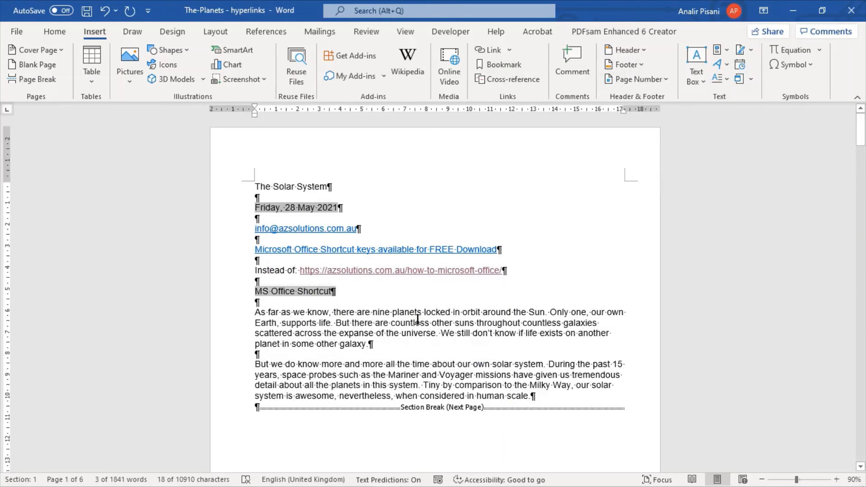
pyautogui.hotkey('ctrl', 'k')
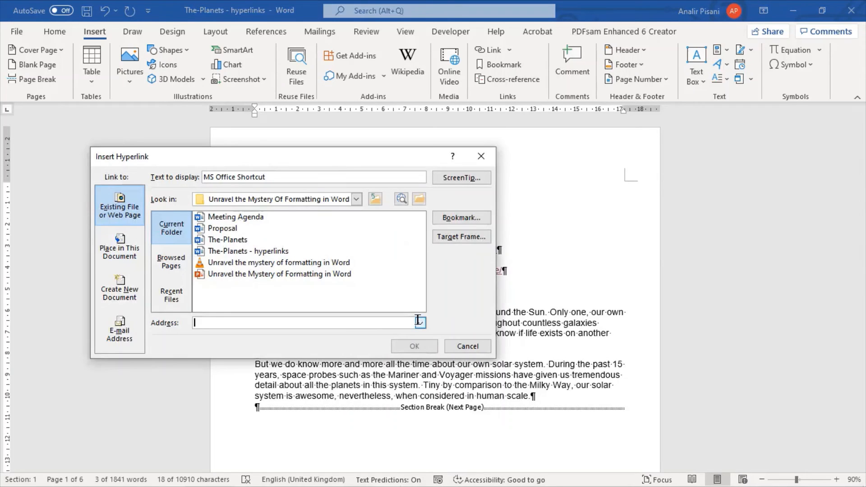
pyautogui.moveTo(341, 156); pyautogui.dragTo(740, 103)
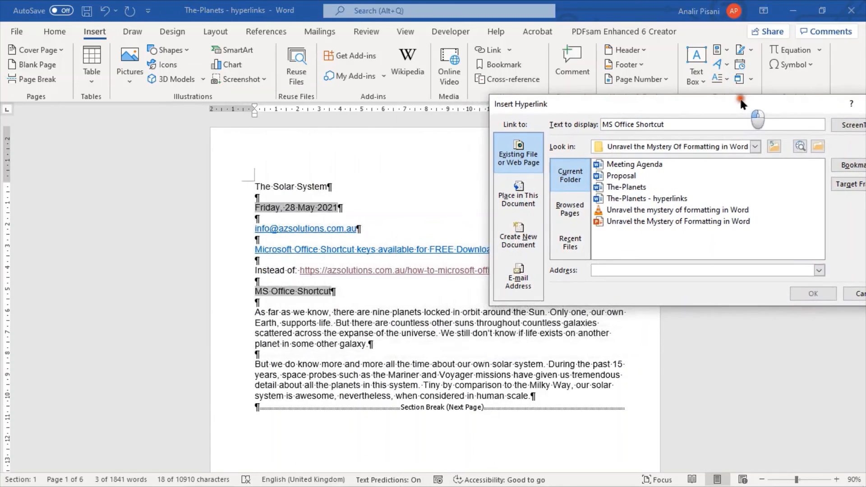
pyautogui.click(700, 274)
pyautogui.hotkey('ctrl', 'v')
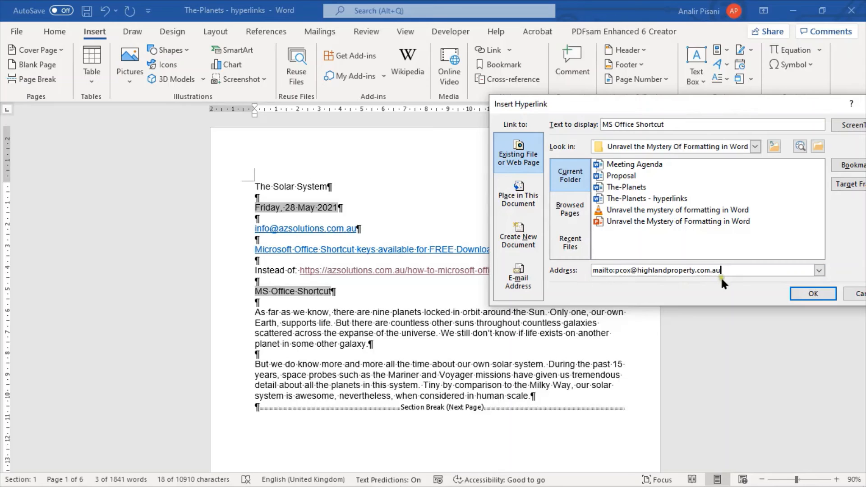
pyautogui.moveTo(729, 270); pyautogui.dragTo(581, 270)
pyautogui.press('BackSpace')
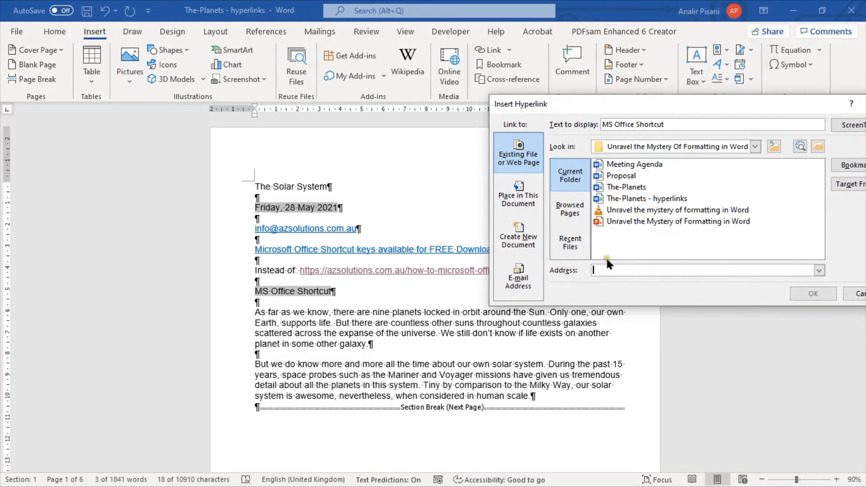
pyautogui.click(858, 294)
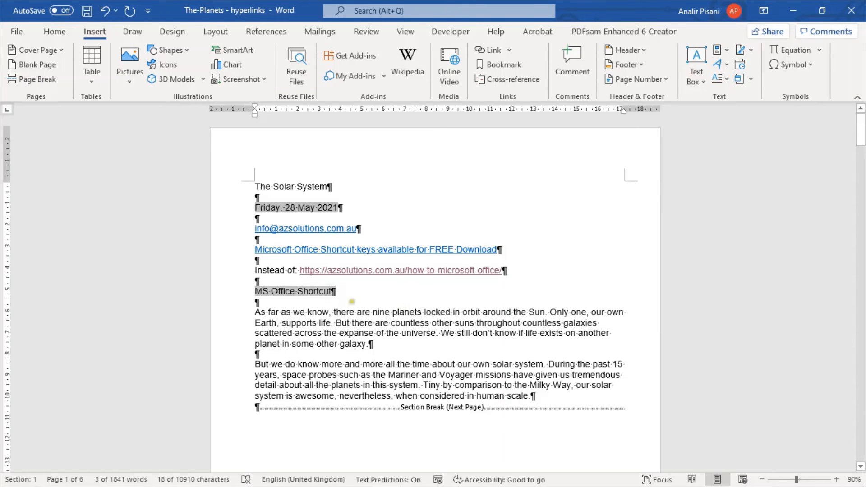
# Switch to Chrome, copy the full web address of the Webinars page, and return to the Word document
pyautogui.moveTo(325, 480)
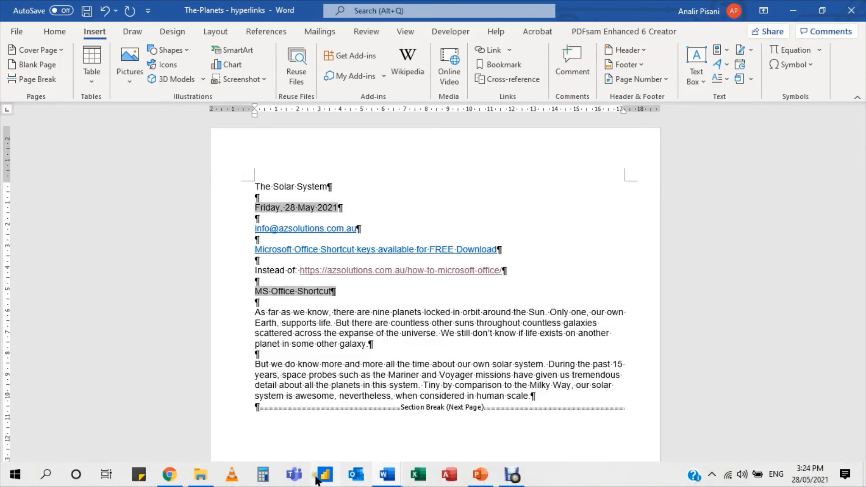
pyautogui.moveTo(169, 473)
pyautogui.click(173, 410)
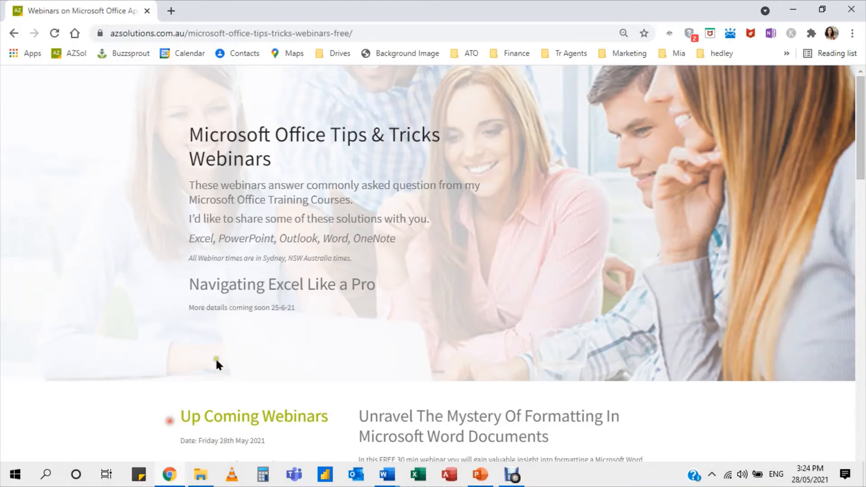
pyautogui.click(384, 32)
pyautogui.hotkey('ctrl', 'c')
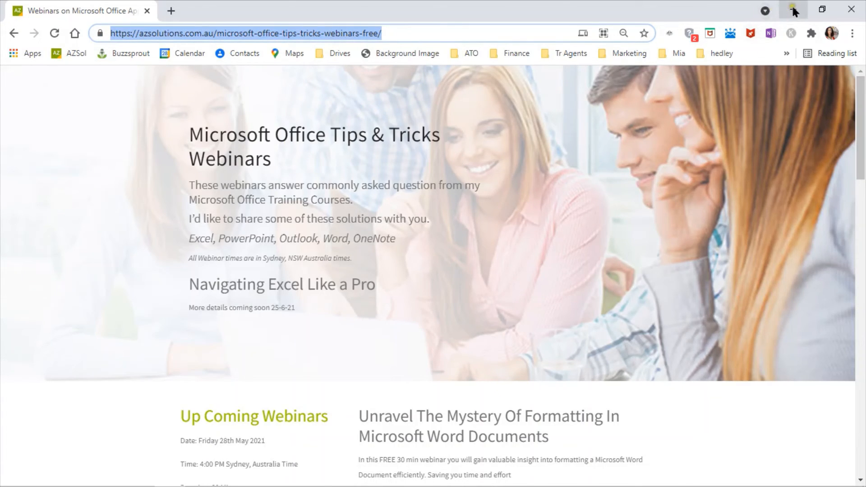
pyautogui.click(794, 10)
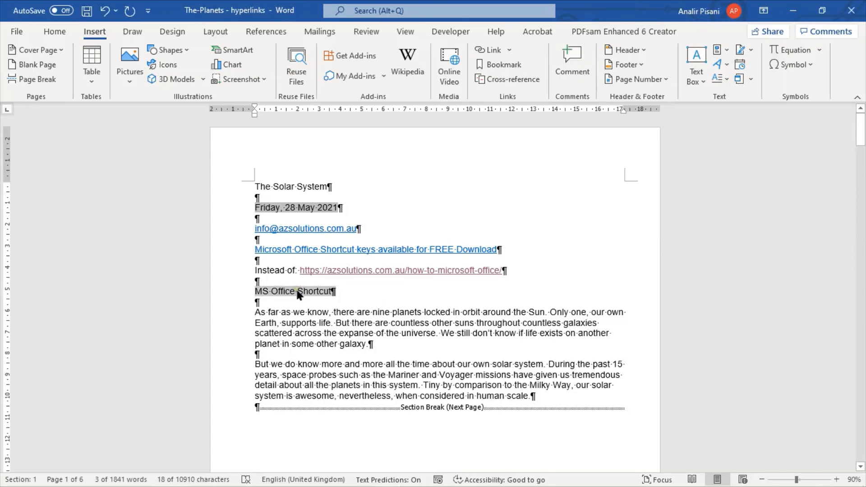
# Link the selected "MS Office Shortcut" text to the copied azsolutions.com.au/microsoft-office-tips-tricks-webinars-free/ address
pyautogui.hotkey('ctrl', 'k')
pyautogui.hotkey('ctrl', 'v')
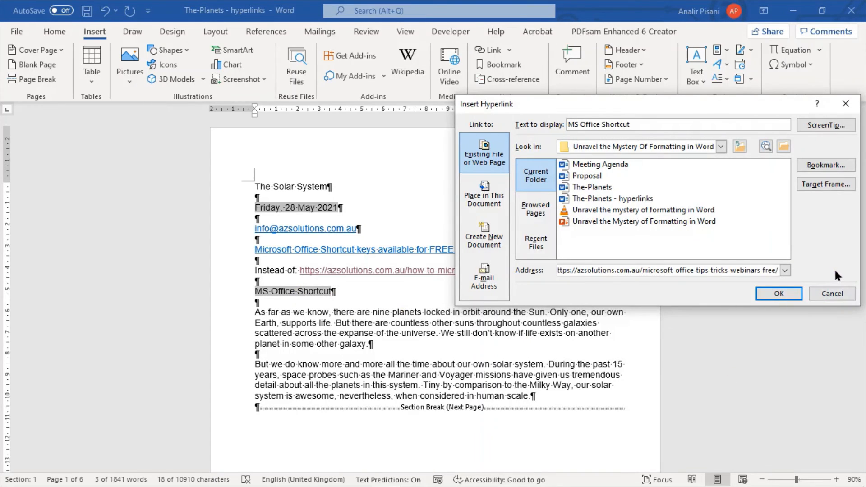
pyautogui.press('Return')
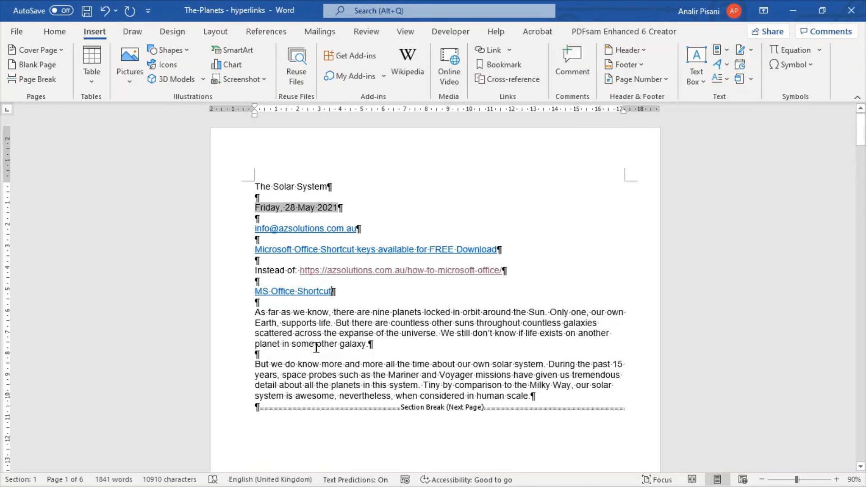
pyautogui.moveTo(307, 291)
pyautogui.moveTo(415, 248)
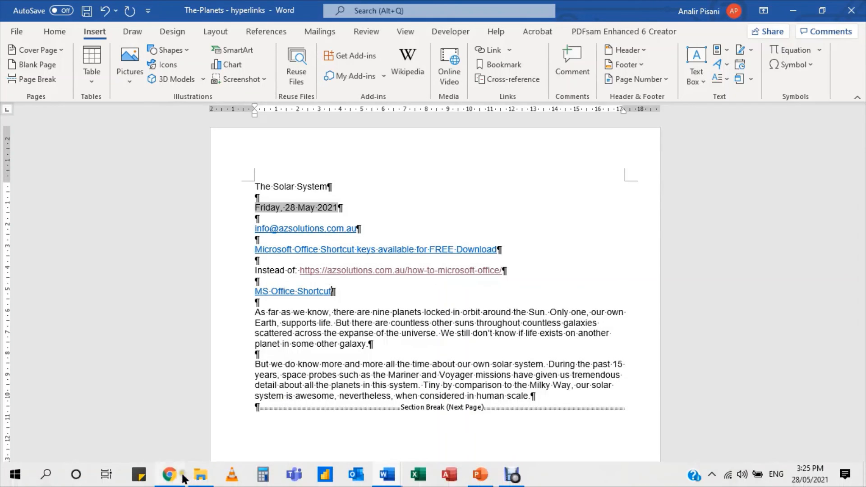
# Look through the Webinars page in Chrome to check what the link opens, and return to the Word document
pyautogui.moveTo(170, 474)
pyautogui.click(170, 438)
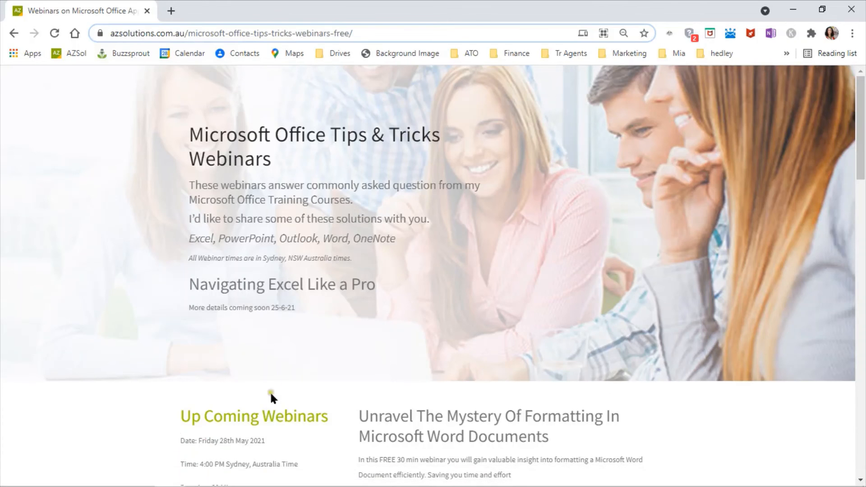
pyautogui.scroll(-7, 300, 383)
pyautogui.scroll(7, 299, 383)
pyautogui.click(785, 7)
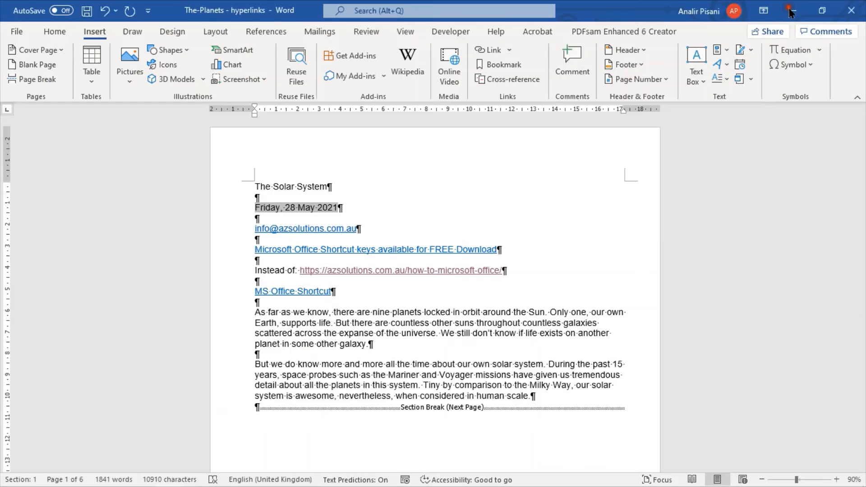
# Replace the word "Shortcut" with "Webinars" so the link text reads "MS Office Webinars"
pyautogui.moveTo(307, 291)
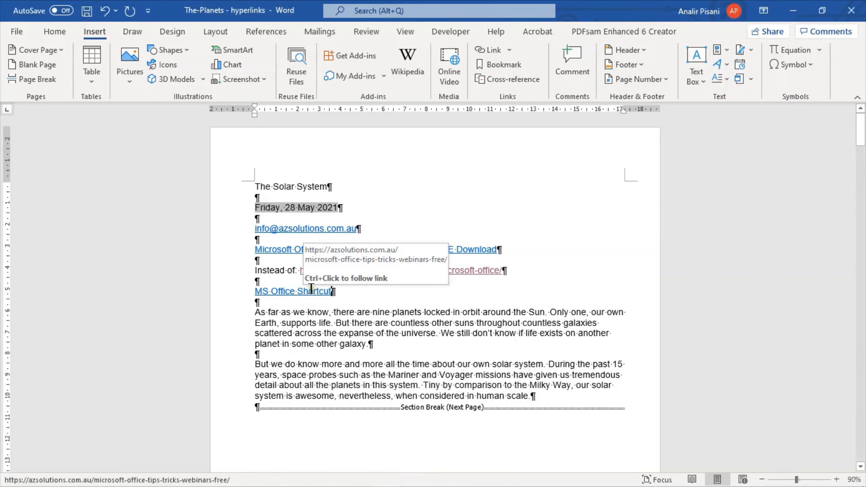
pyautogui.doubleClick(311, 289)
pyautogui.write('Webinars')
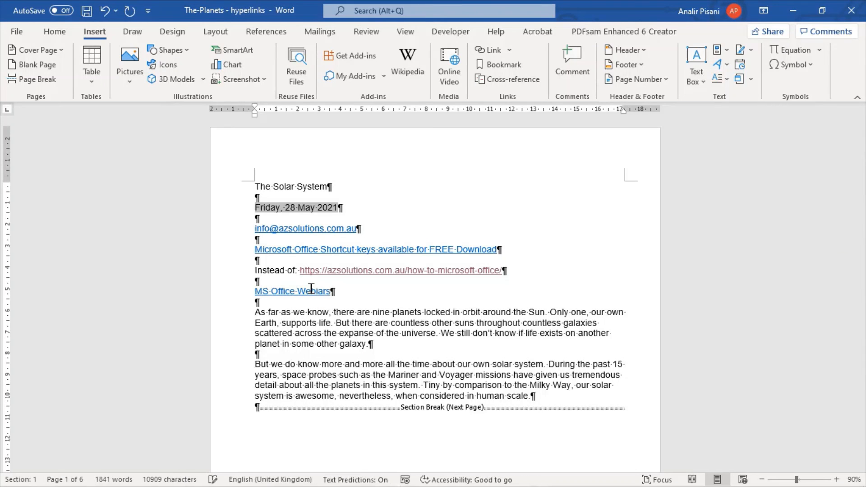
pyautogui.press('BackSpace')
pyautogui.press('BackSpace')
pyautogui.press('BackSpace')
pyautogui.press('BackSpace')
pyautogui.press('BackSpace')
pyautogui.write('inars')
# Start a hyperlink for the whole "MS Office Webinars" text with the copied microsoft-office-tips-tricks-webinars-free address
pyautogui.moveTo(255, 291); pyautogui.dragTo(339, 291)
pyautogui.hotkey('ctrl', 'k')
pyautogui.hotkey('ctrl', 'v')
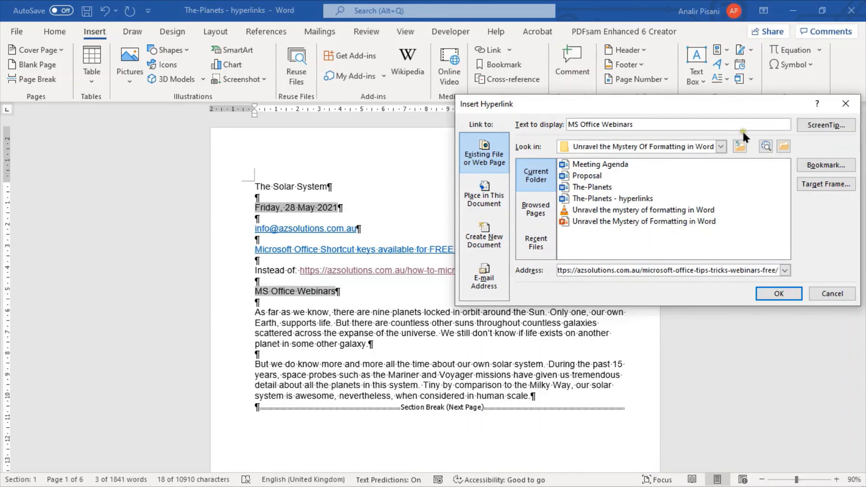
# Set the hyperlink's ScreenTip to "Free 30 Min MS Office Webinars" and insert the link
pyautogui.click(827, 124)
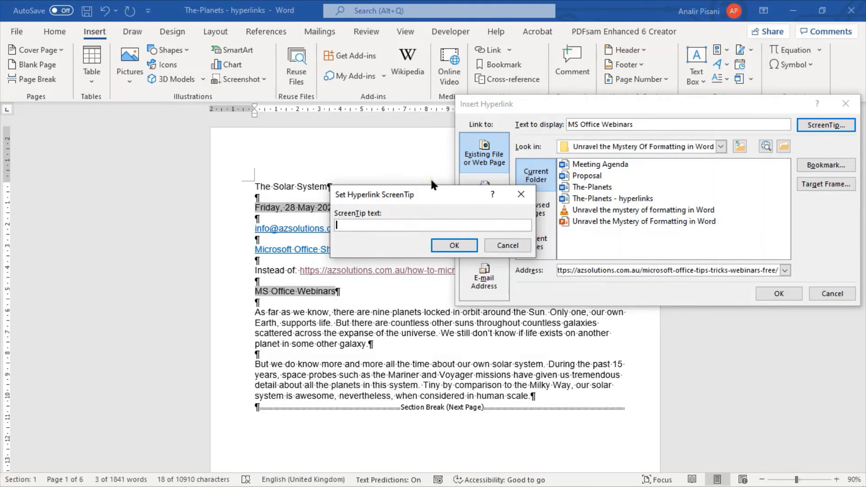
pyautogui.write('Free 30 Min Webinars')
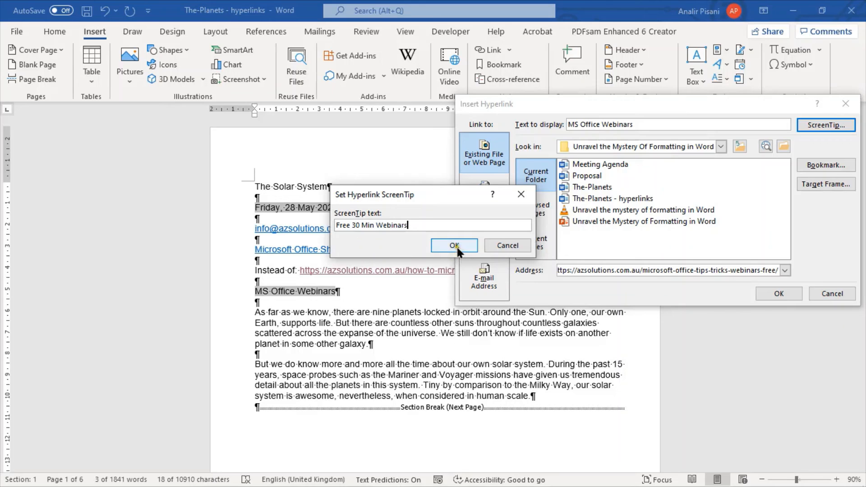
pyautogui.click(376, 225)
pyautogui.write('MS Offi')
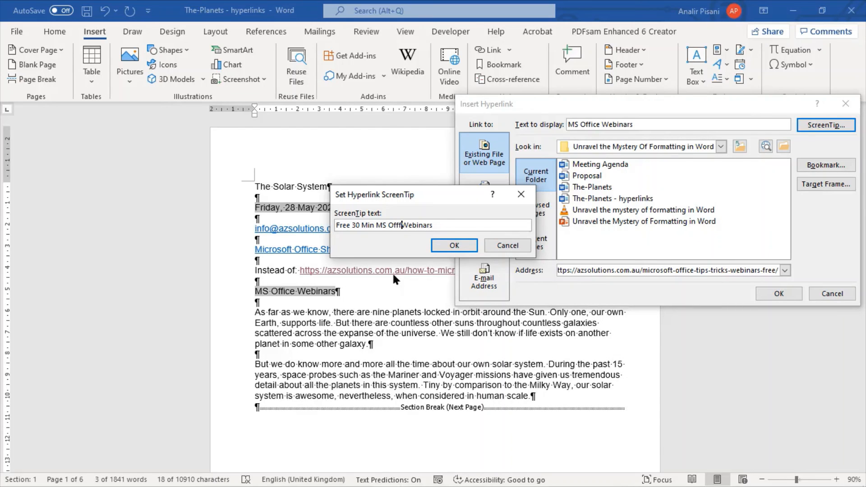
pyautogui.press('BackSpace')
pyautogui.write('ice')
pyautogui.click(455, 246)
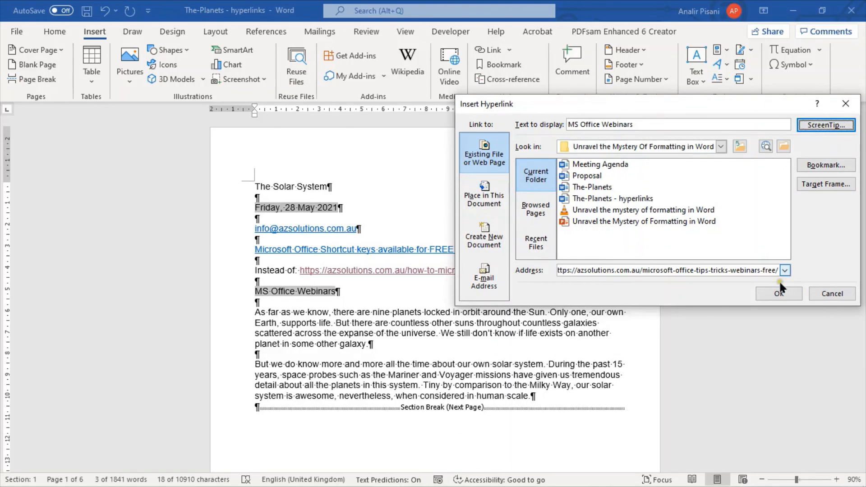
pyautogui.click(777, 294)
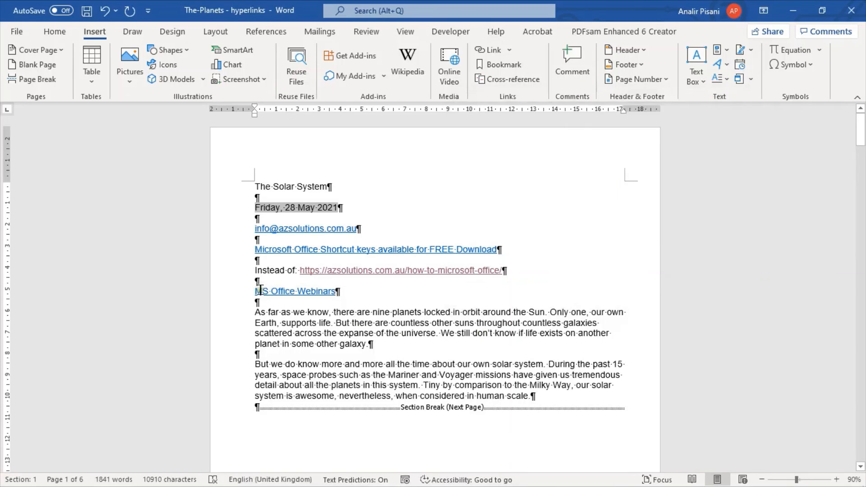
pyautogui.moveTo(307, 288)
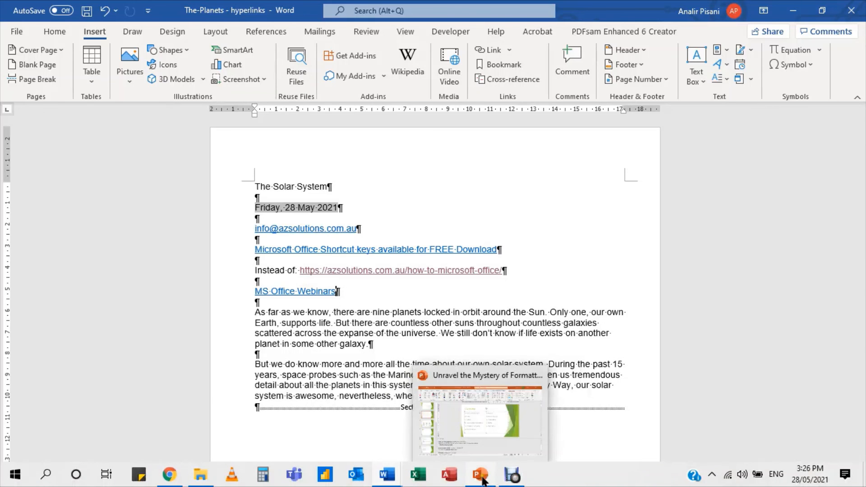
# Switch to the "Unravel the Mystery of Formatting in Word" presentation in PowerPoint
pyautogui.click(482, 479)
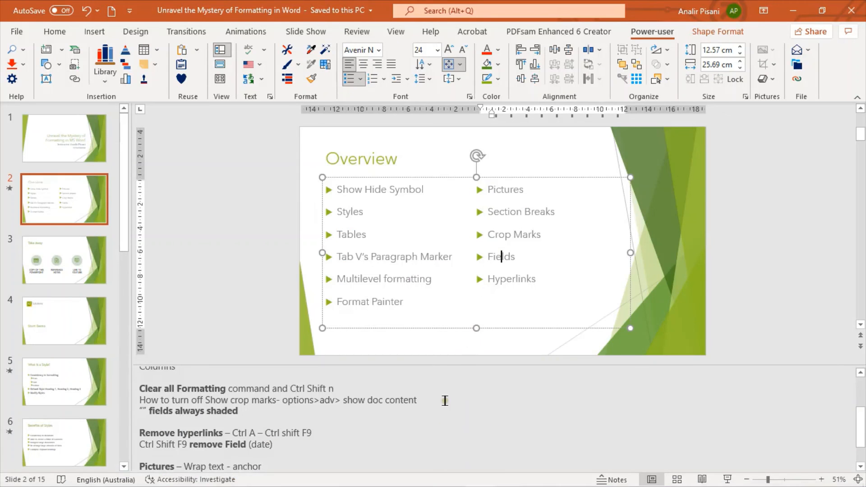